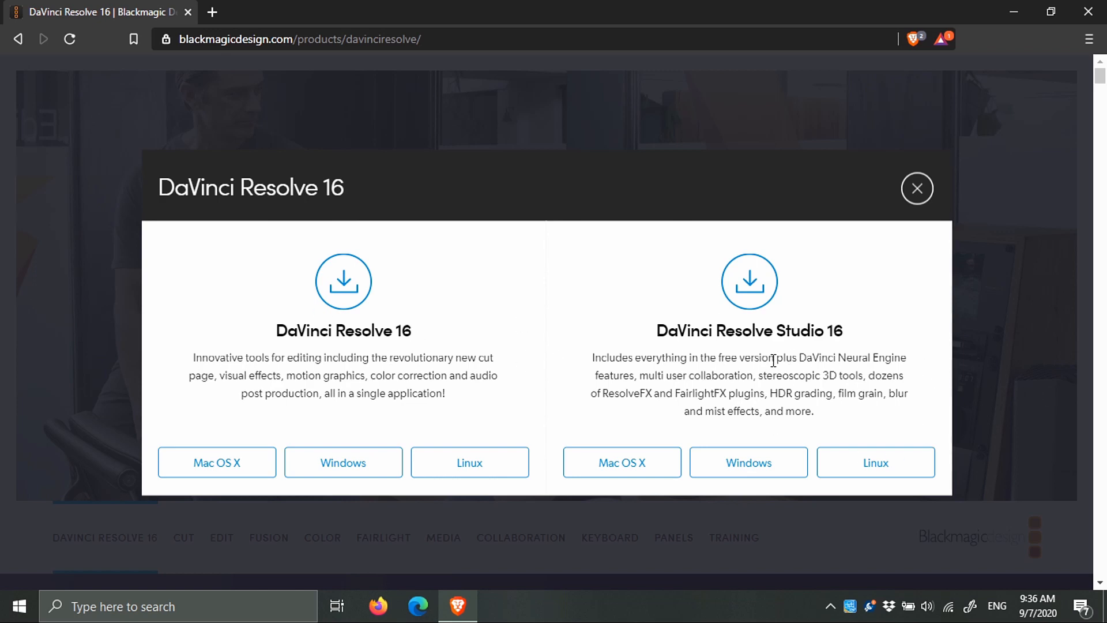
Review the DaVinci Resolve Studio 16 feature description and the registration form for the free DaVinci Resolve 16 Windows download
left_click_drag(774, 360, 922, 385)
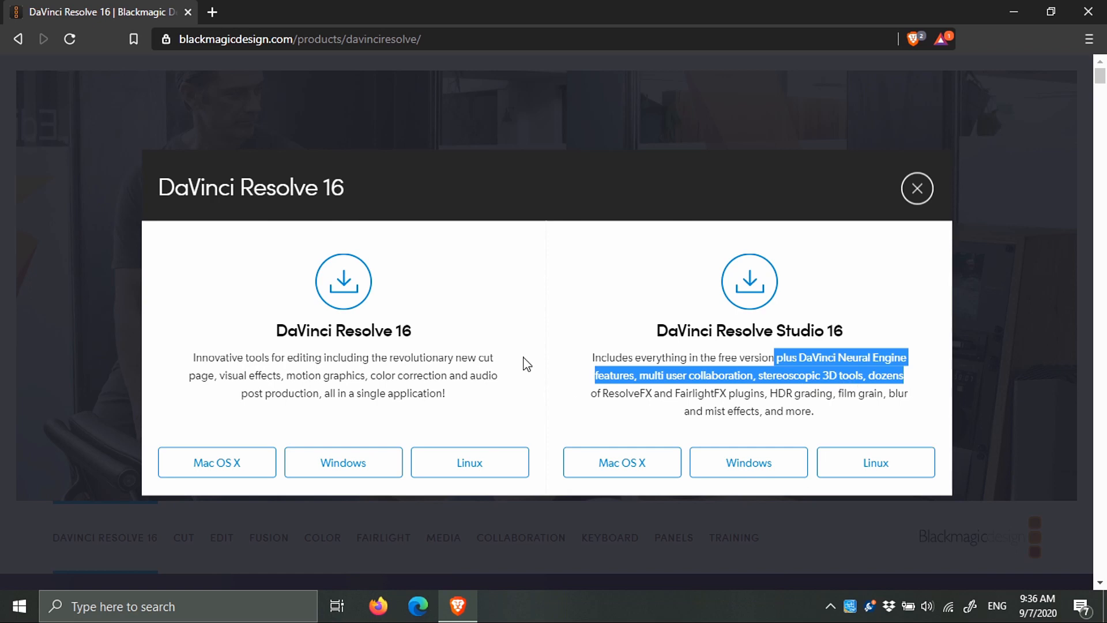
left_click(820, 397)
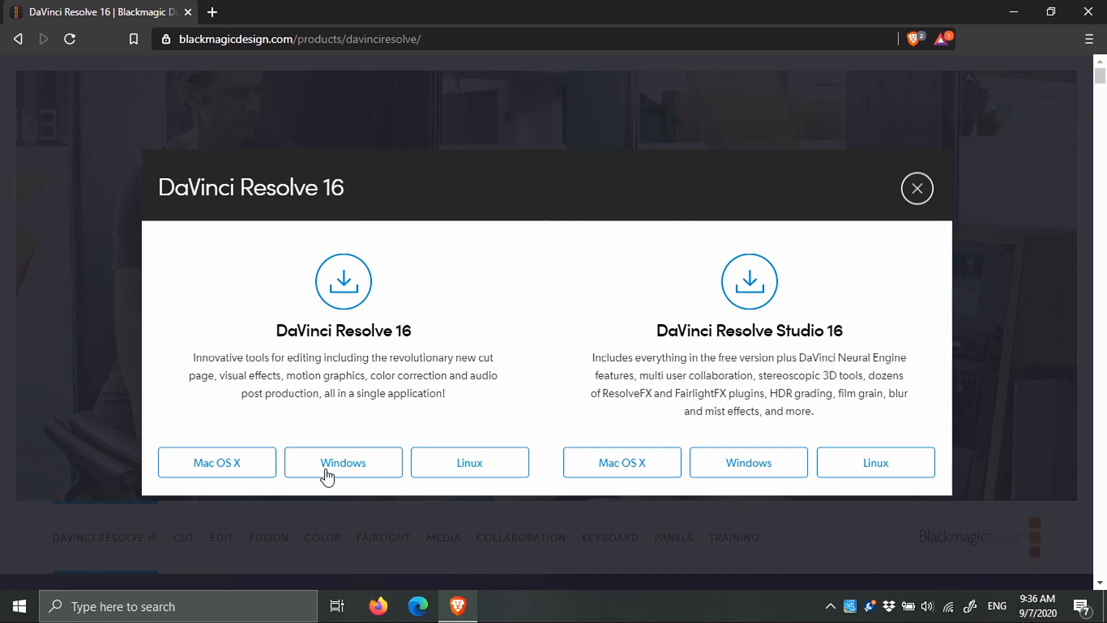
left_click(355, 470)
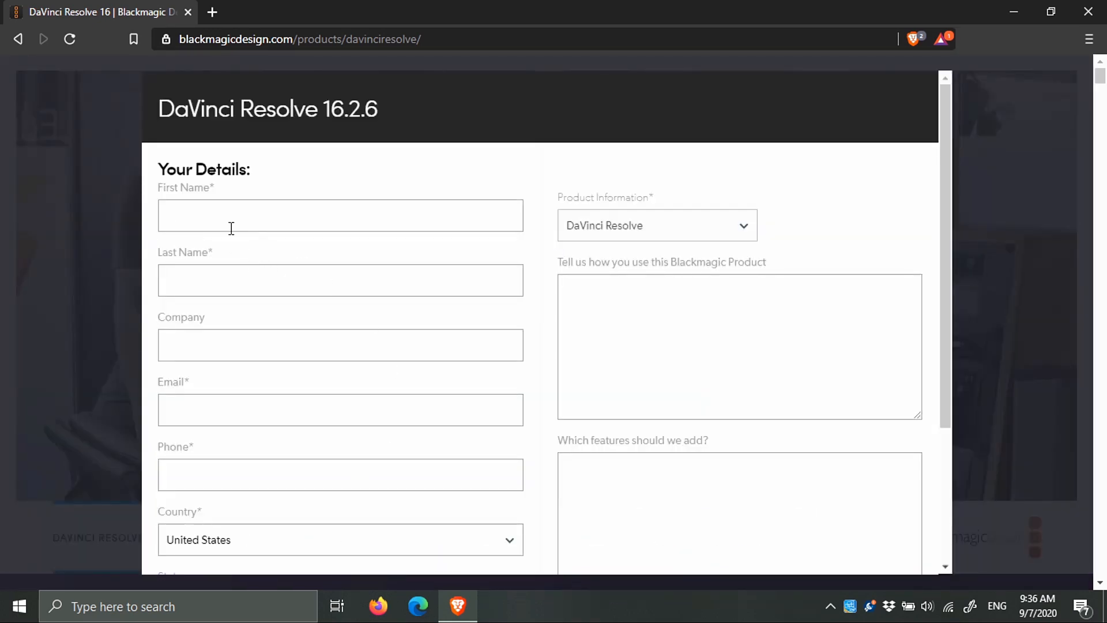
scroll(231, 228, "down", 3)
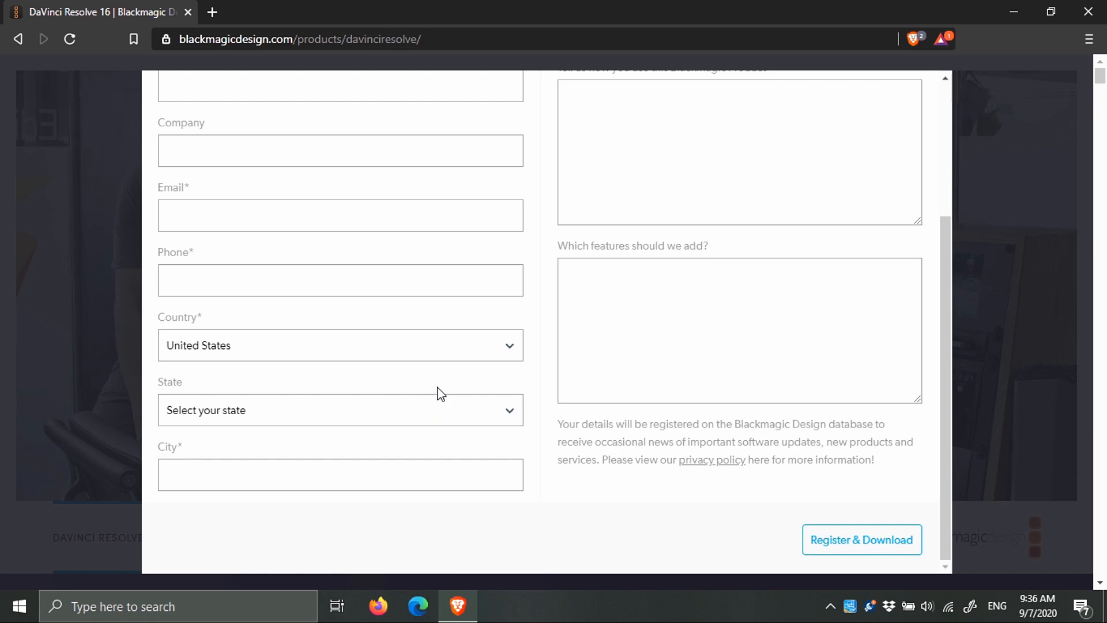
scroll(694, 349, "up", 3)
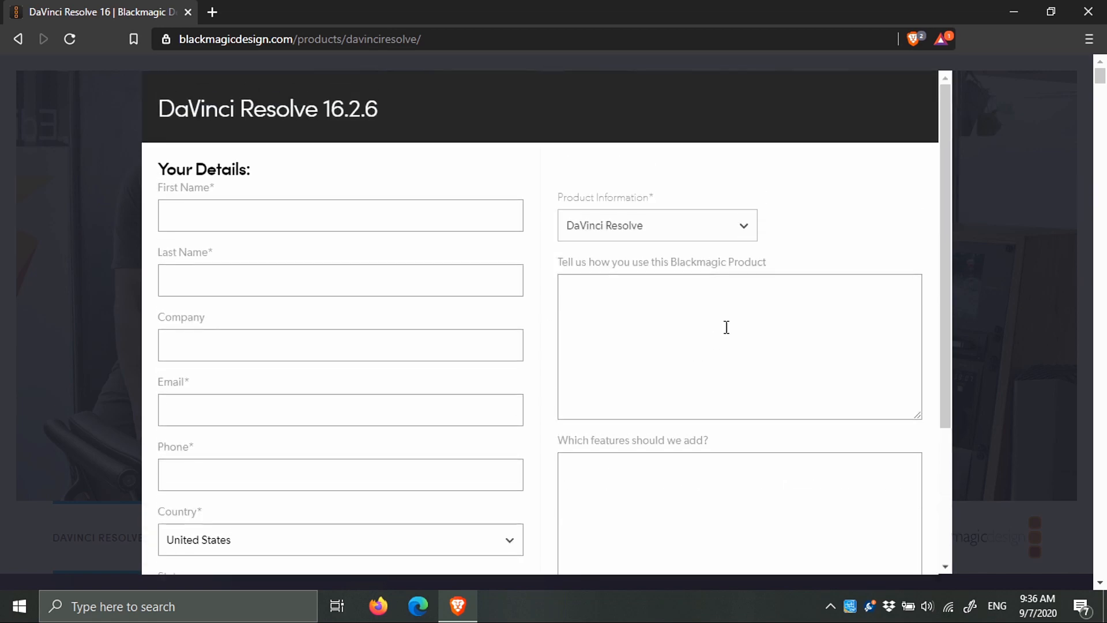
left_click(1049, 149)
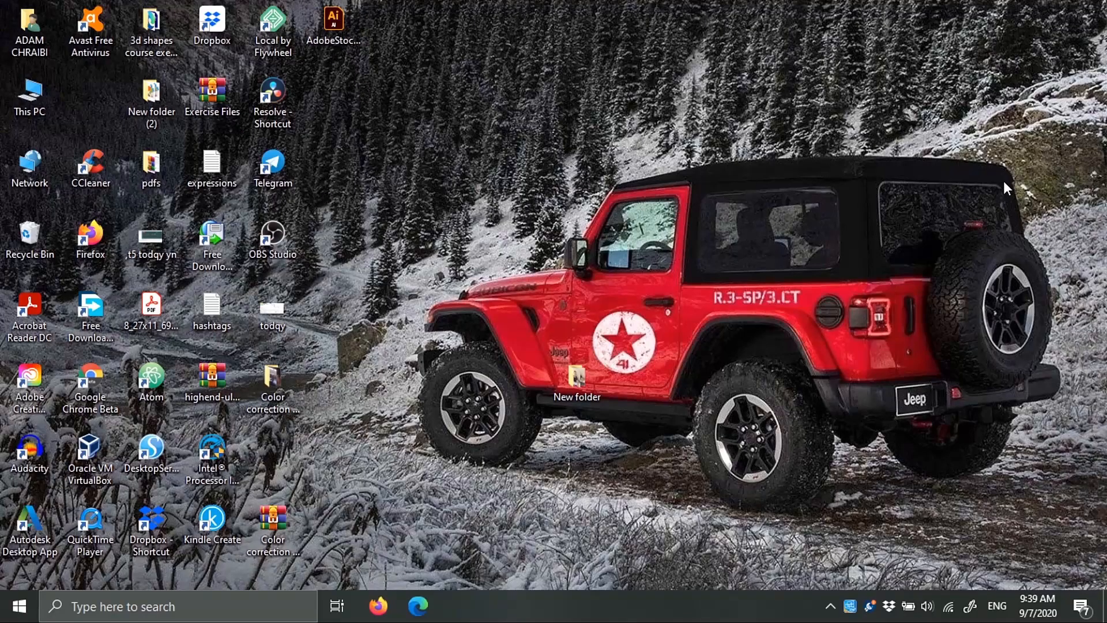
Launch DaVinci Resolve from the desktop and create a new project named "An old fashioned drink" in the Local Database
double_click(268, 110)
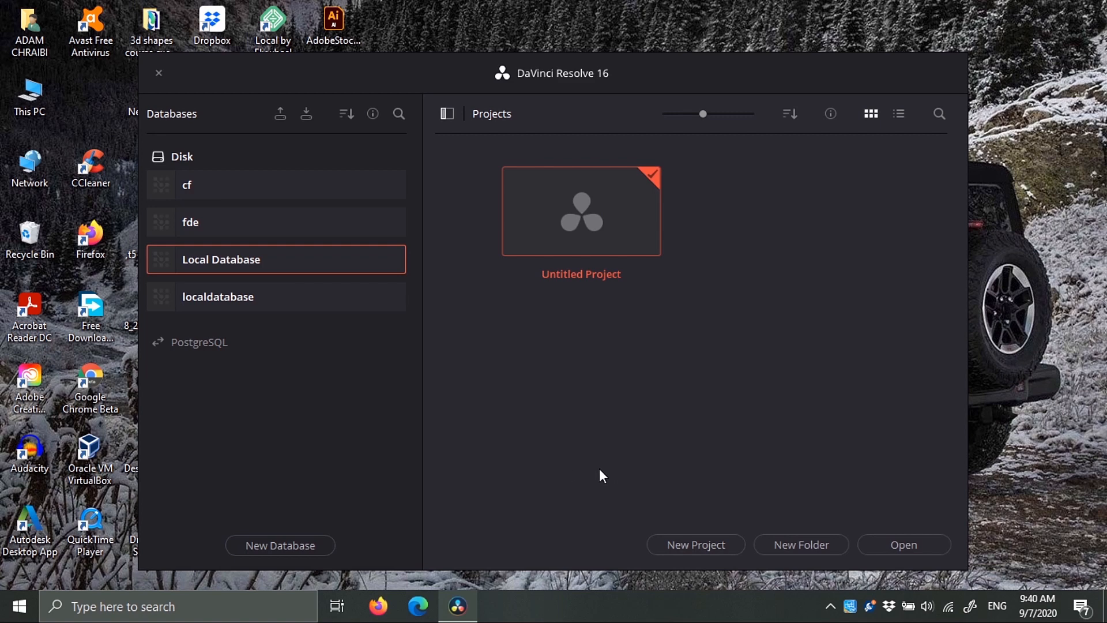
left_click(691, 545)
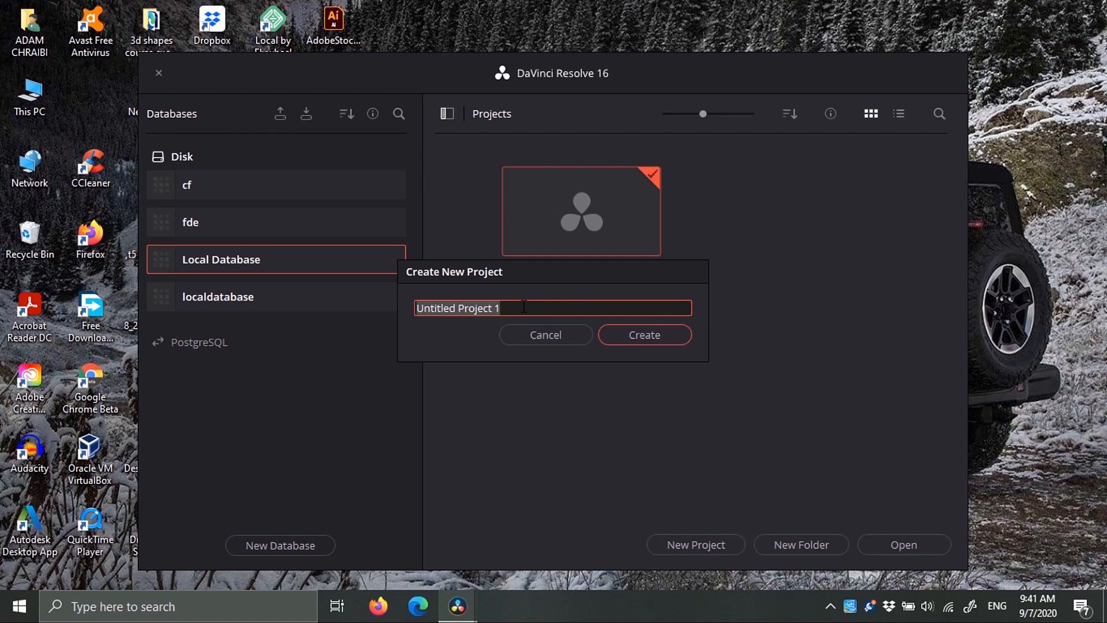
type("An o")
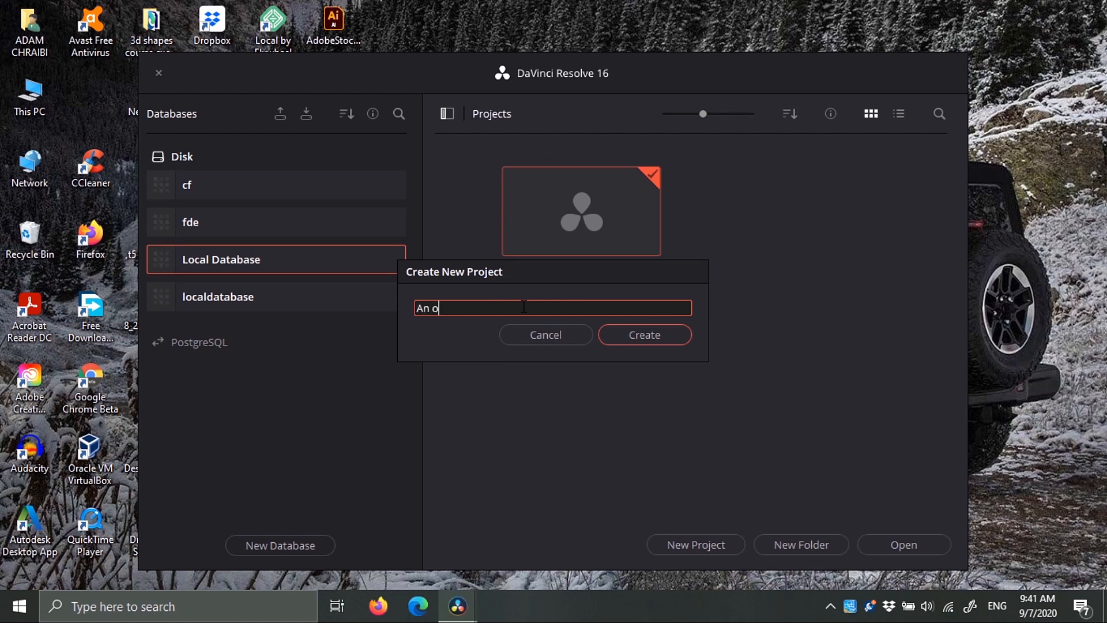
type("ld fashioned")
type("drink")
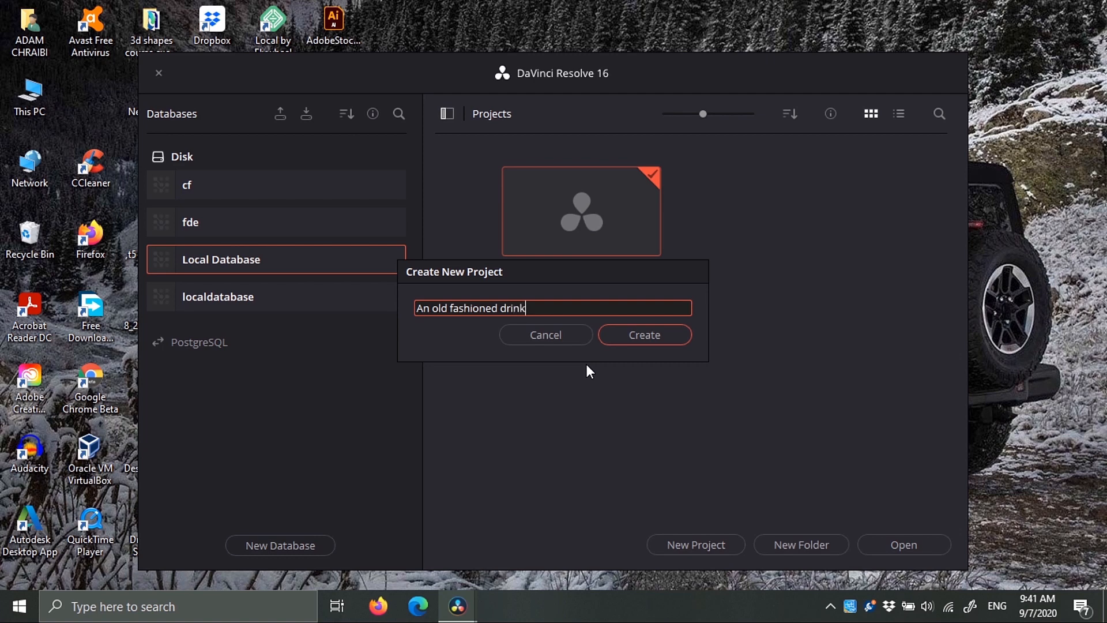
left_click(630, 337)
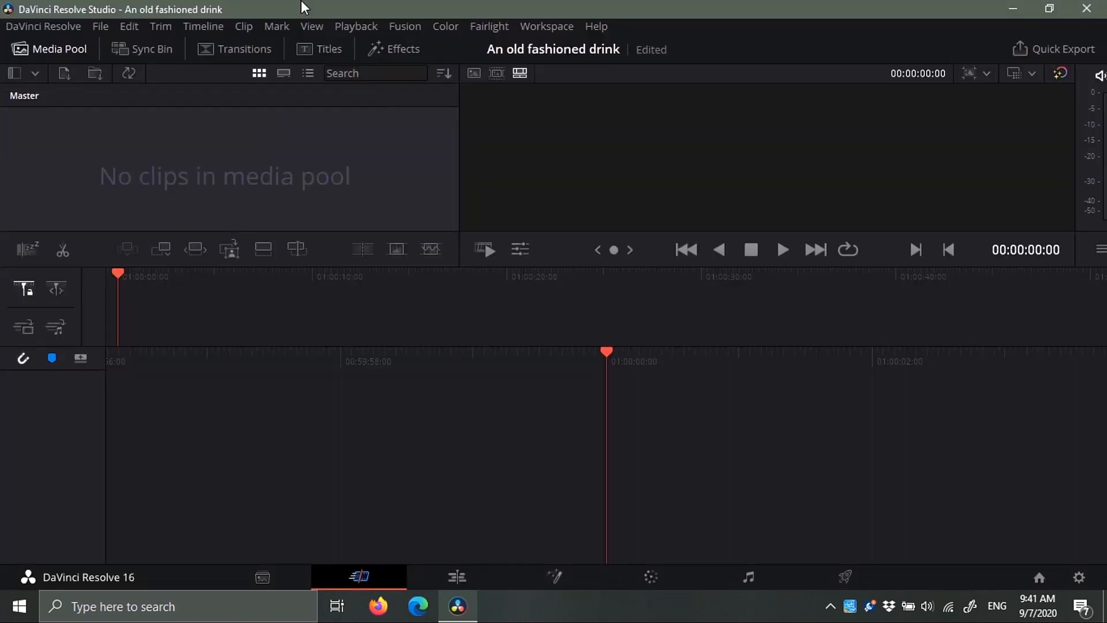
Switch the workspace to a full screen window
left_click(545, 28)
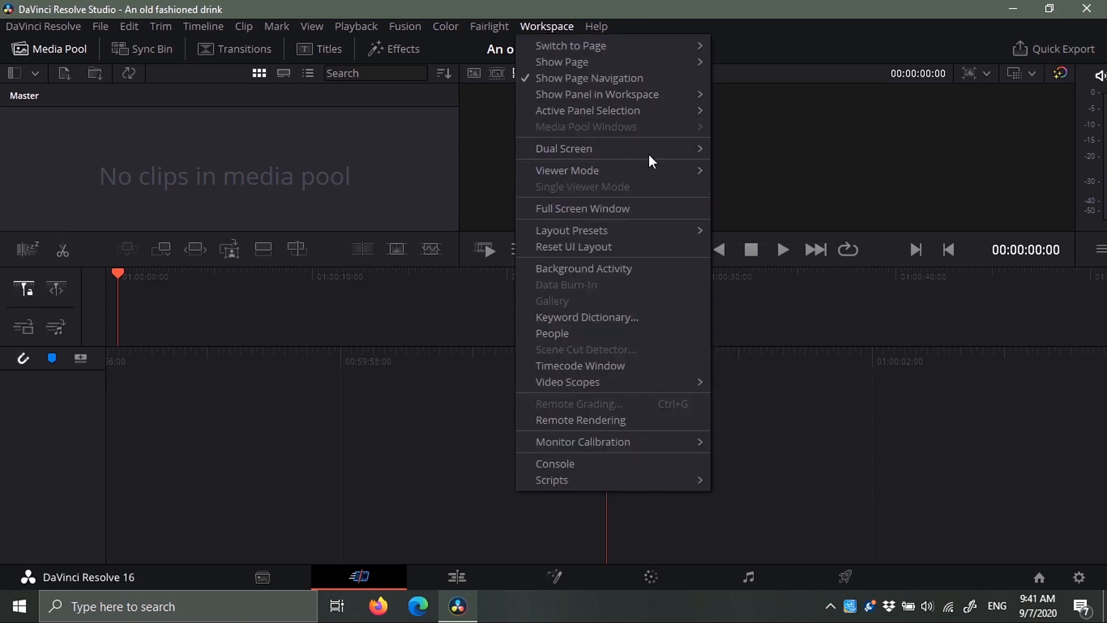
left_click(633, 208)
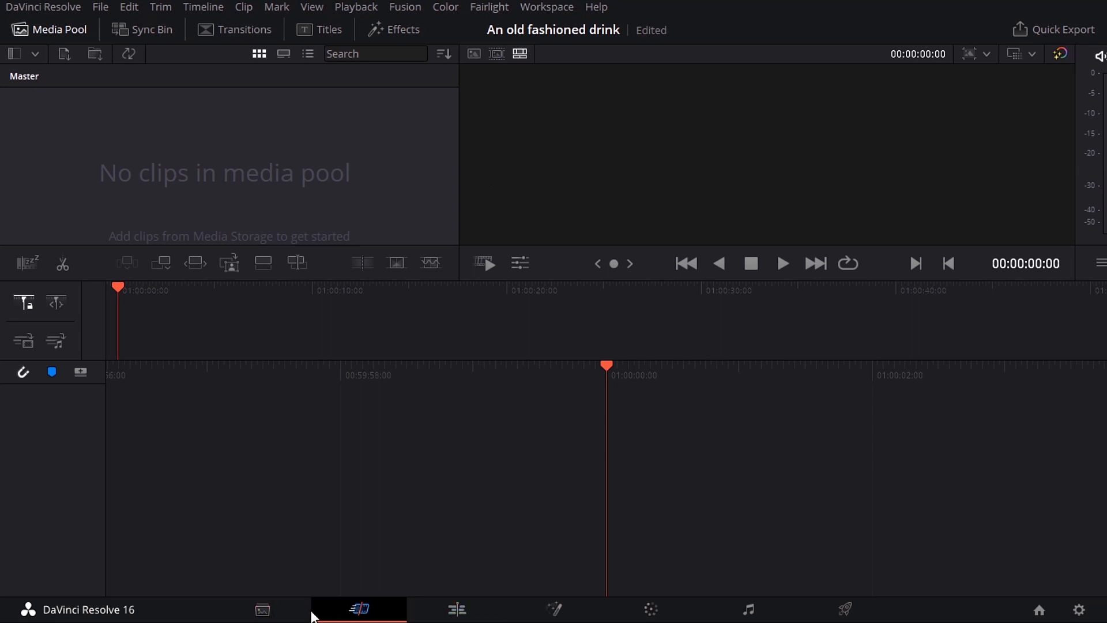
Look through the Media, Cut, Edit, Fusion, Color, Fairlight and Deliver pages in order, and return to the Edit page
left_click(270, 612)
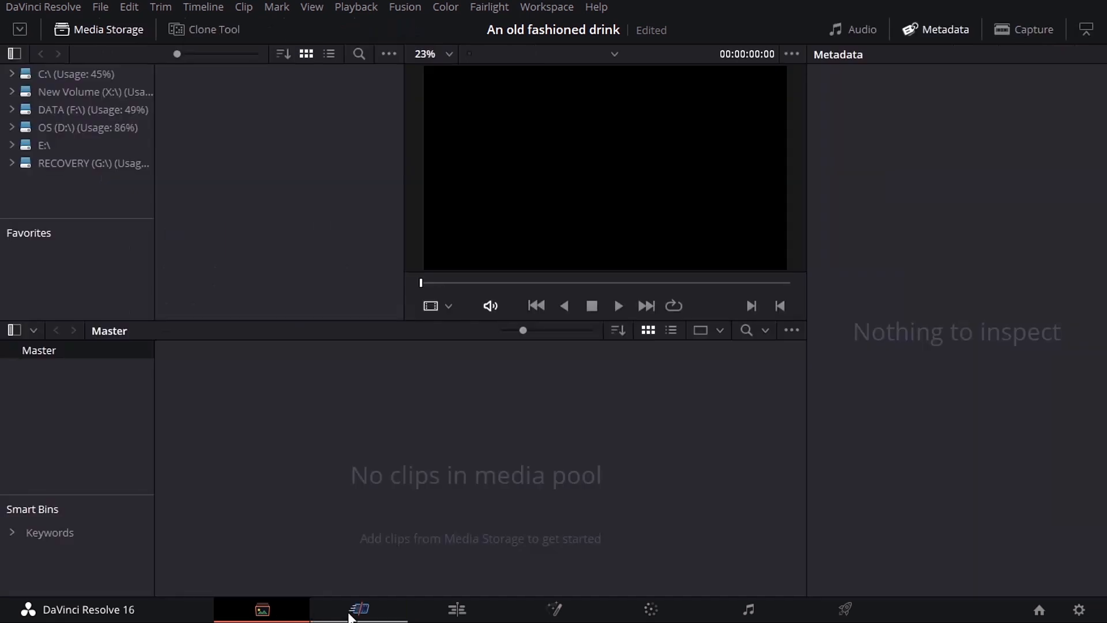
left_click(354, 611)
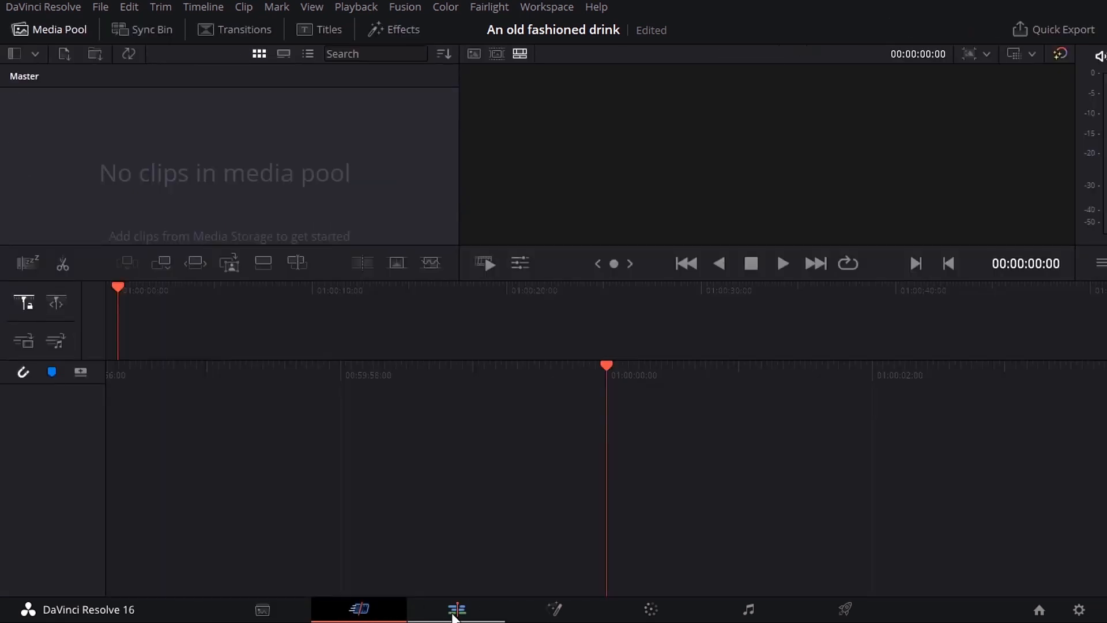
left_click(453, 615)
left_click(561, 613)
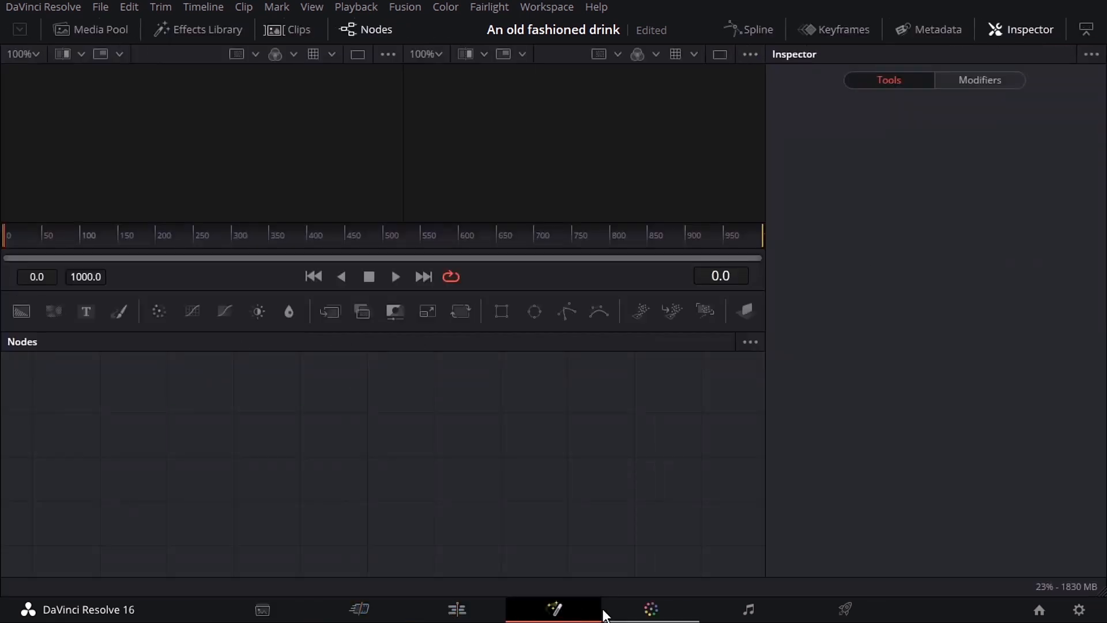
left_click(649, 612)
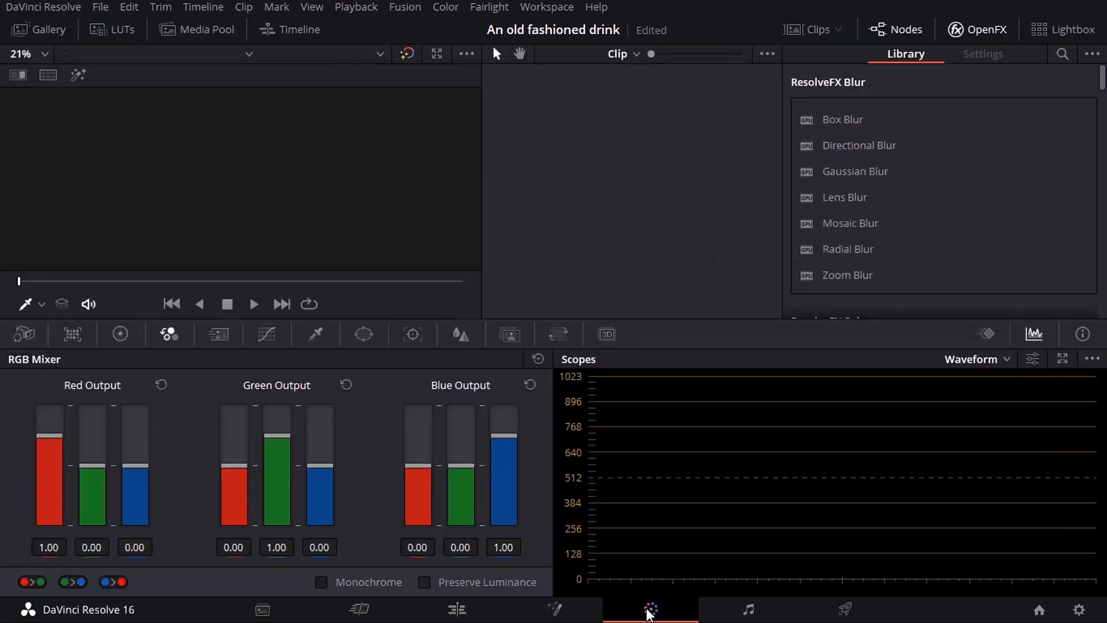
left_click(748, 611)
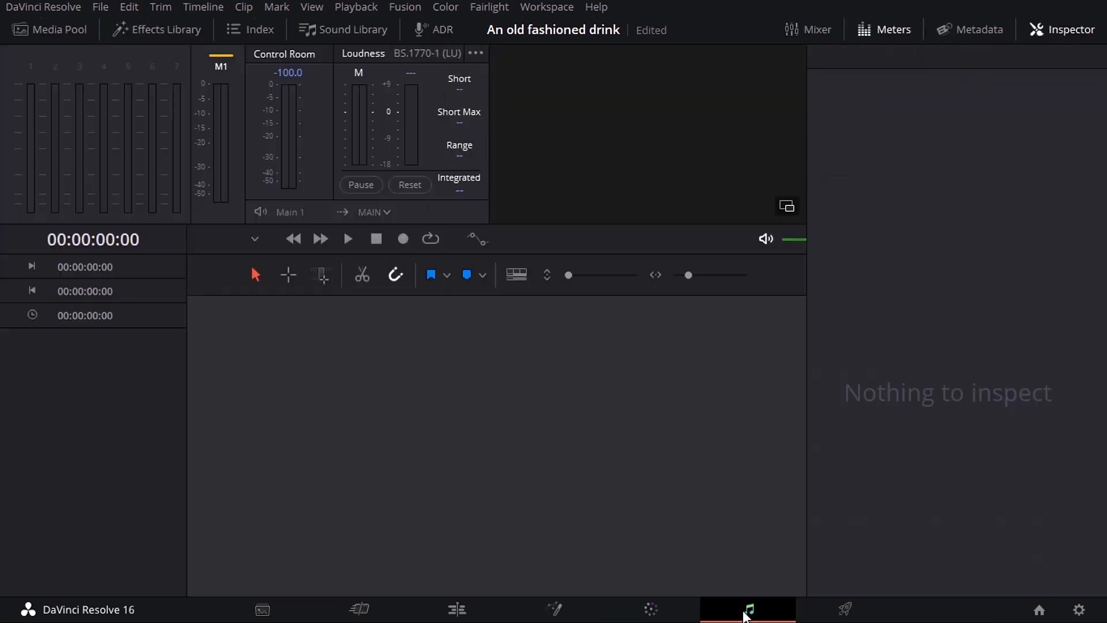
left_click(842, 611)
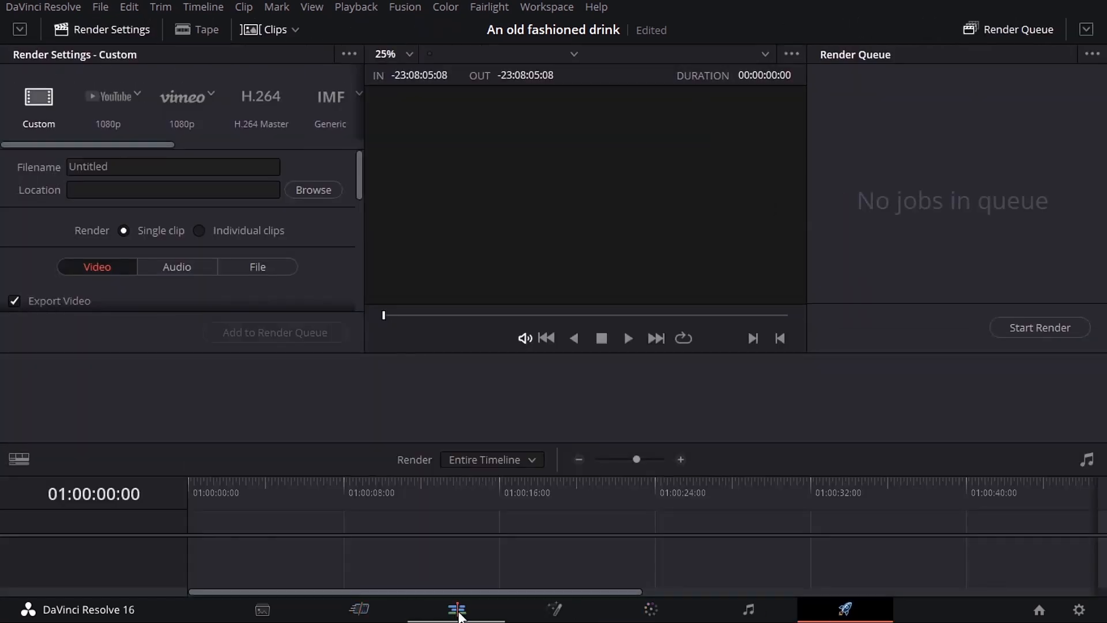
left_click(457, 611)
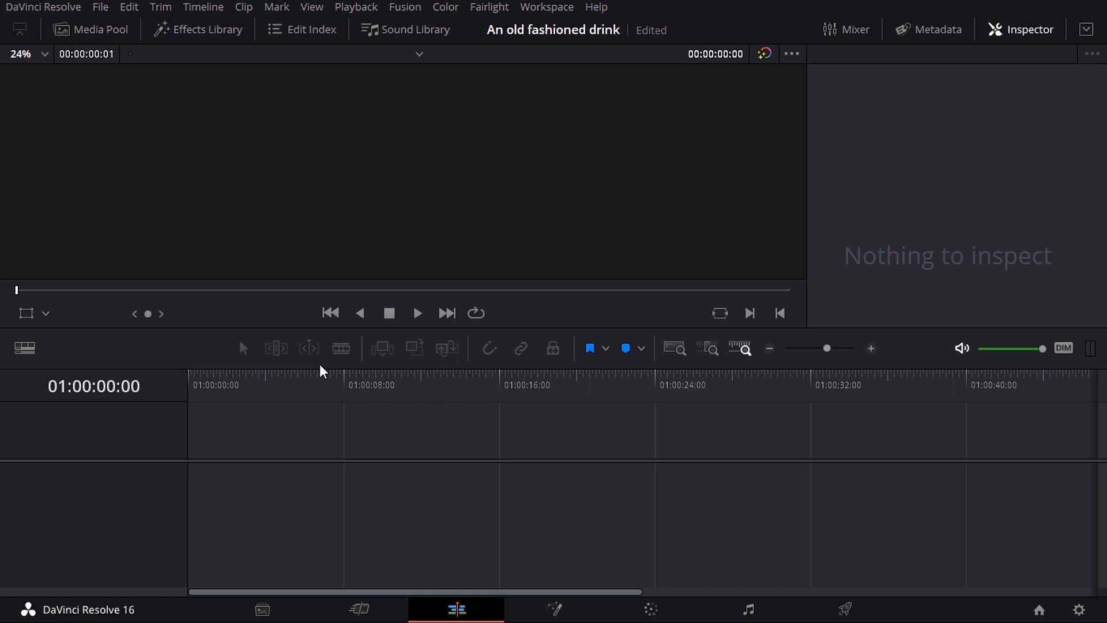
Open the media storage preferences and try to add Local Disk (C:) as a storage location
left_click(35, 13)
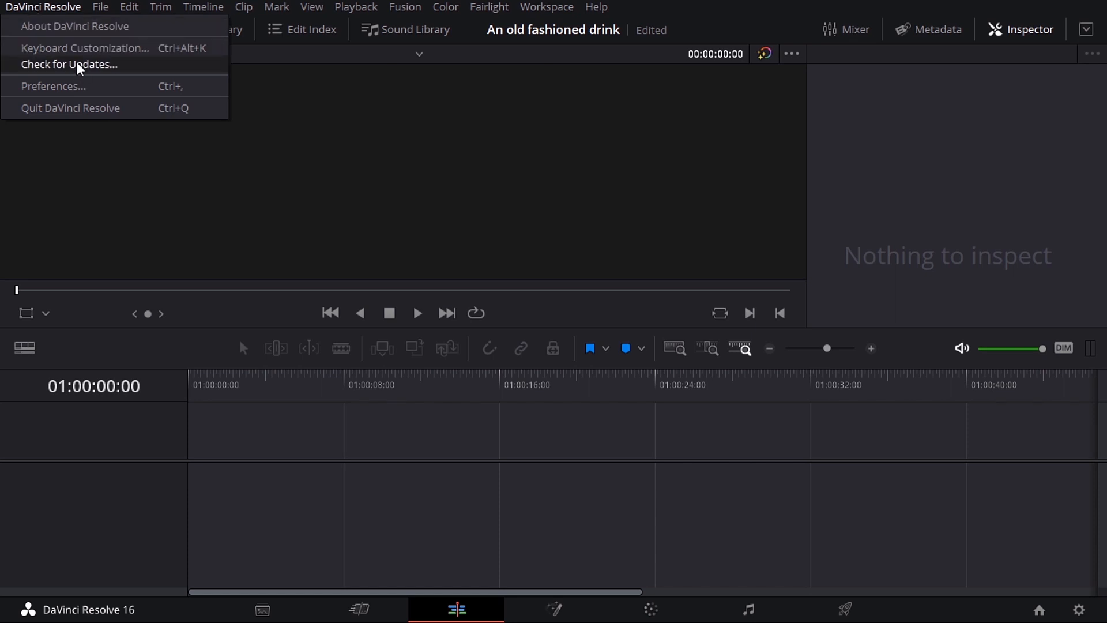
left_click(76, 87)
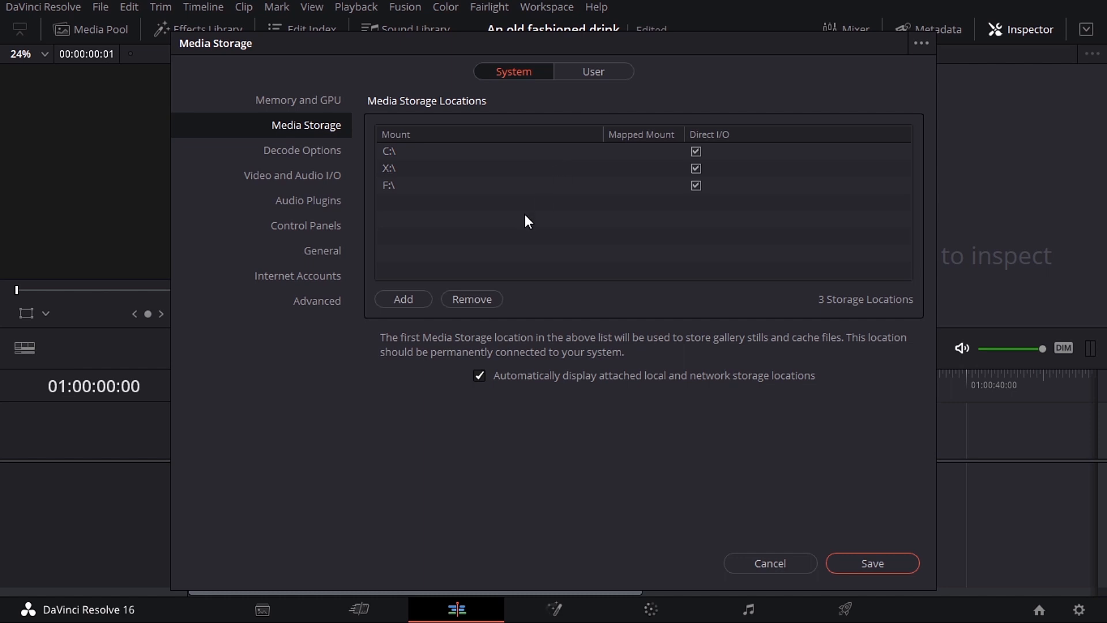
left_click(399, 301)
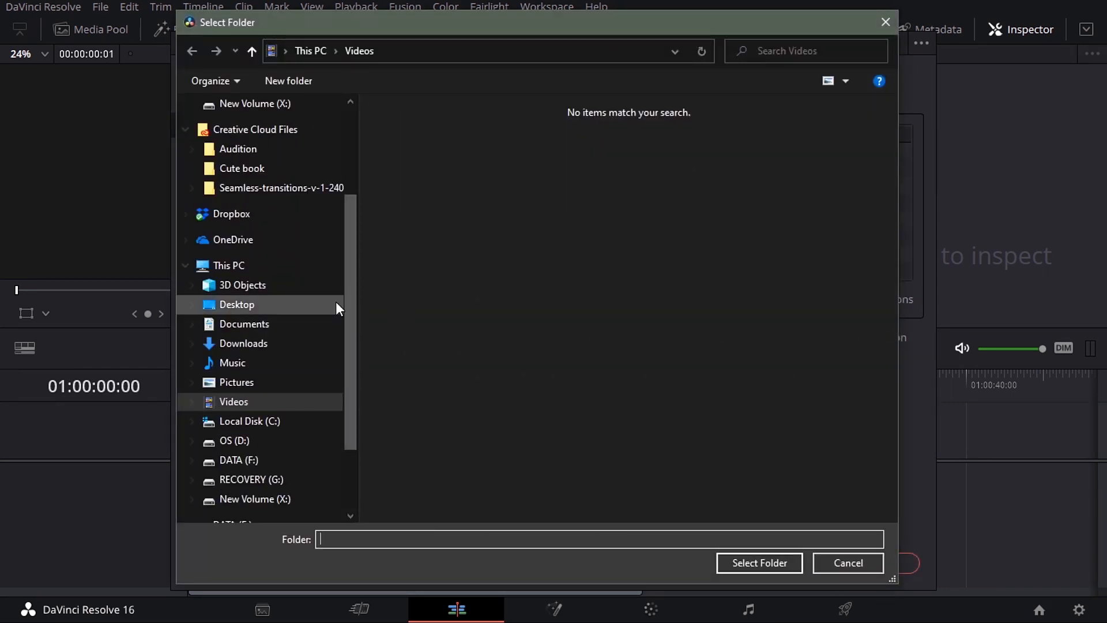
left_click(248, 422)
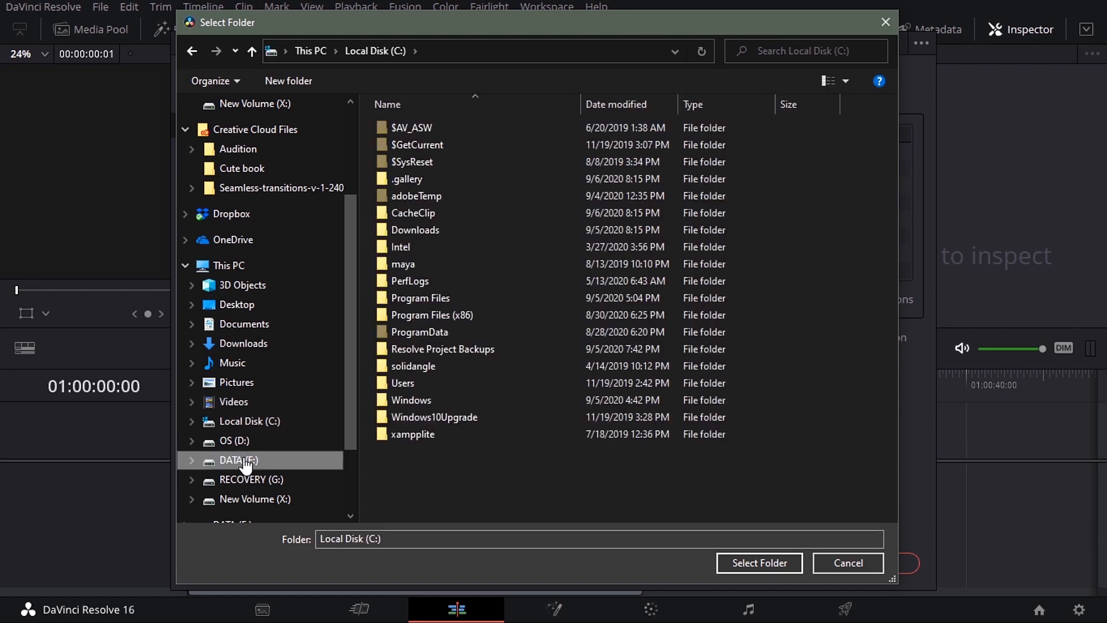
left_click(762, 560)
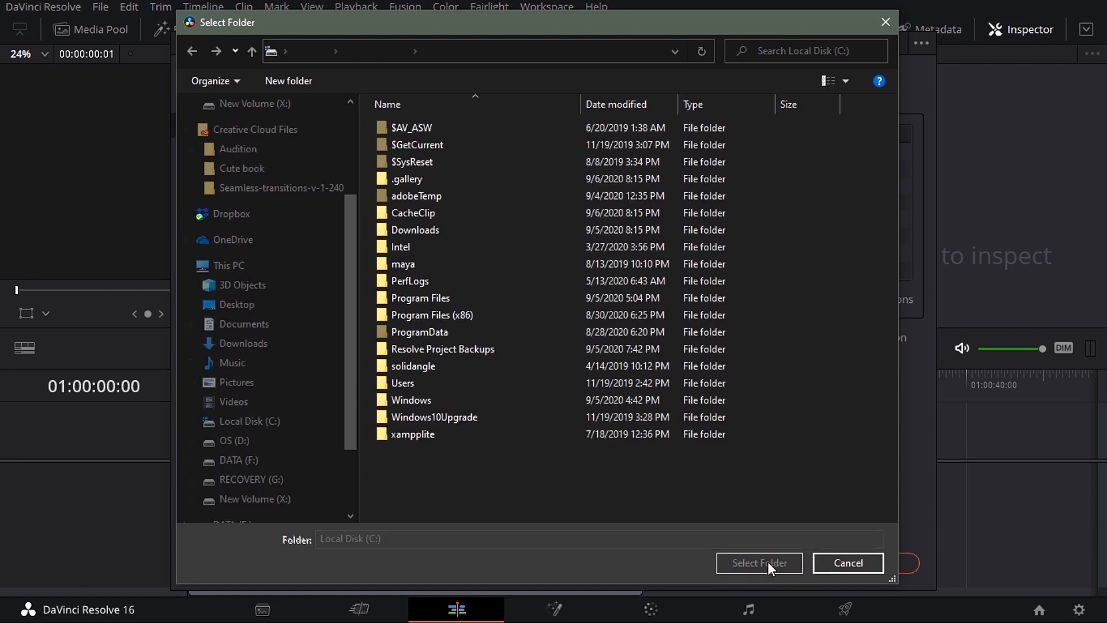
left_click(884, 21)
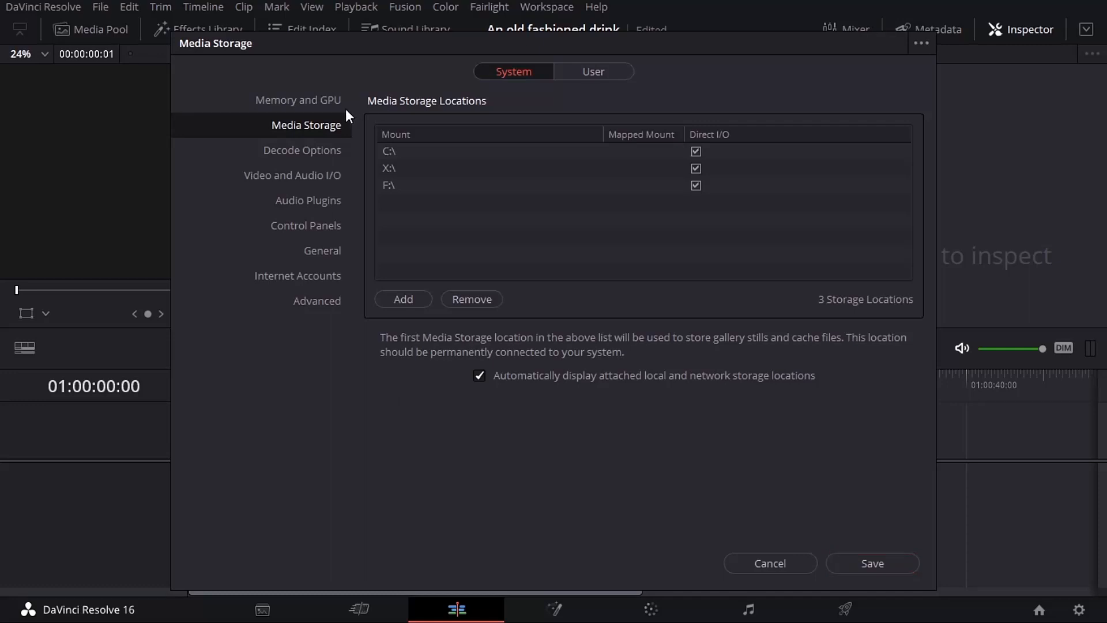
Review the Internet Accounts, UI Settings and Project Save and Load preferences, and save the preferences
left_click(293, 279)
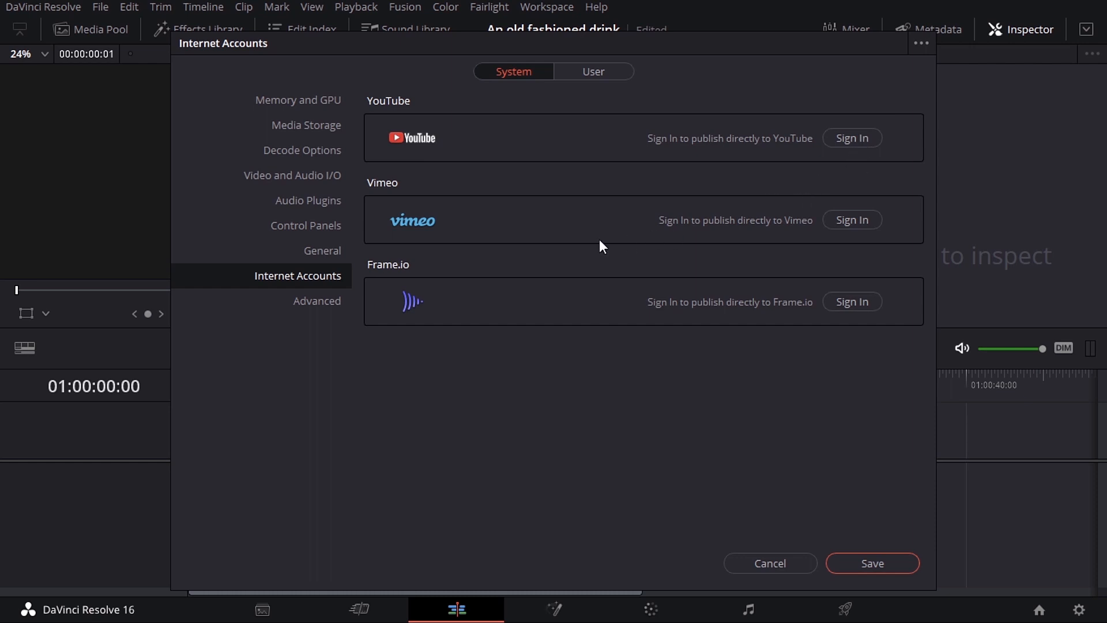
left_click(597, 74)
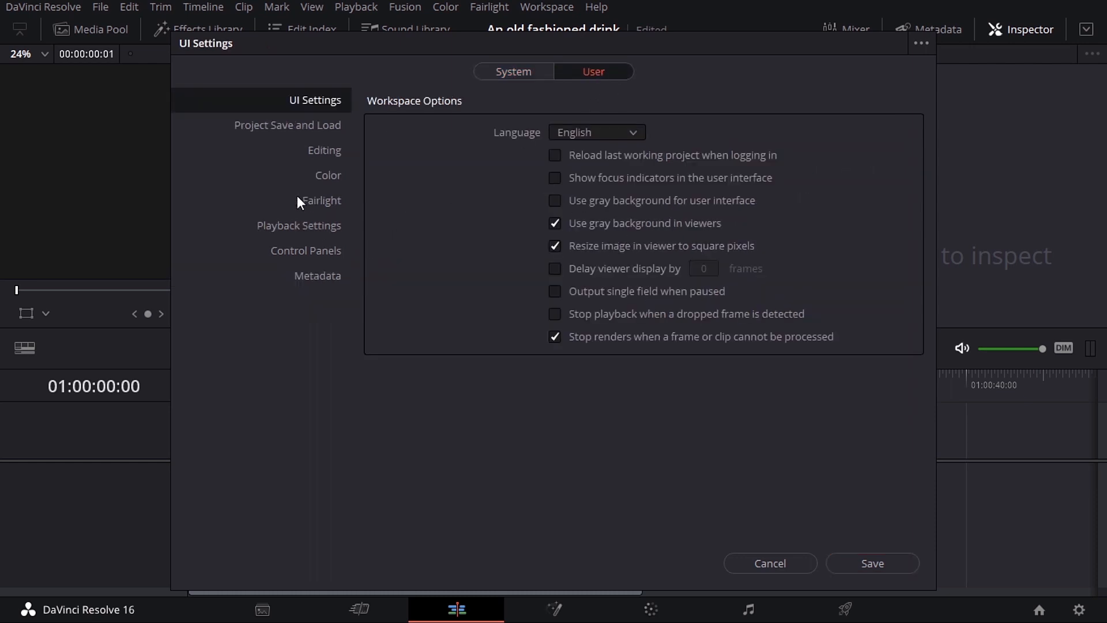
left_click(300, 131)
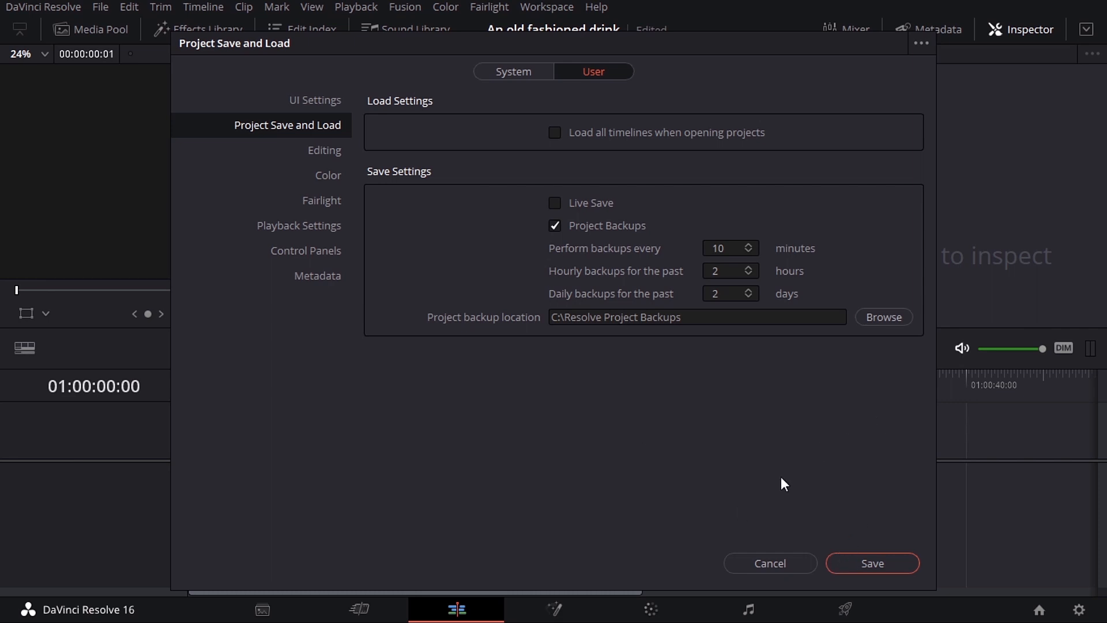
left_click(873, 564)
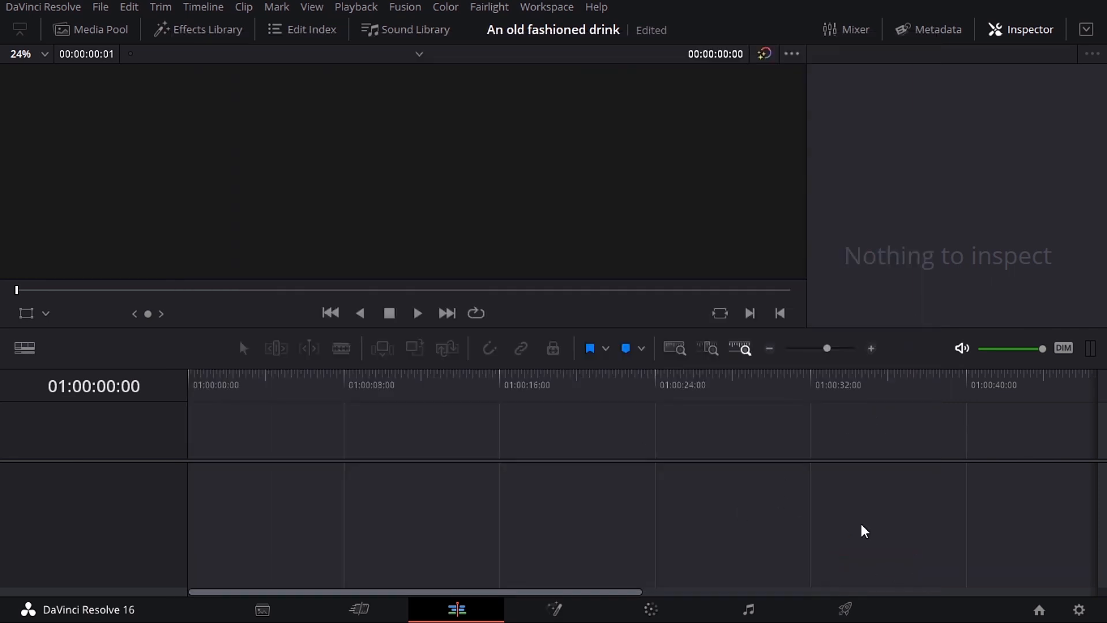
Examine the timeline frame rate options in the project's master settings and leave the settings without changes
left_click(1078, 609)
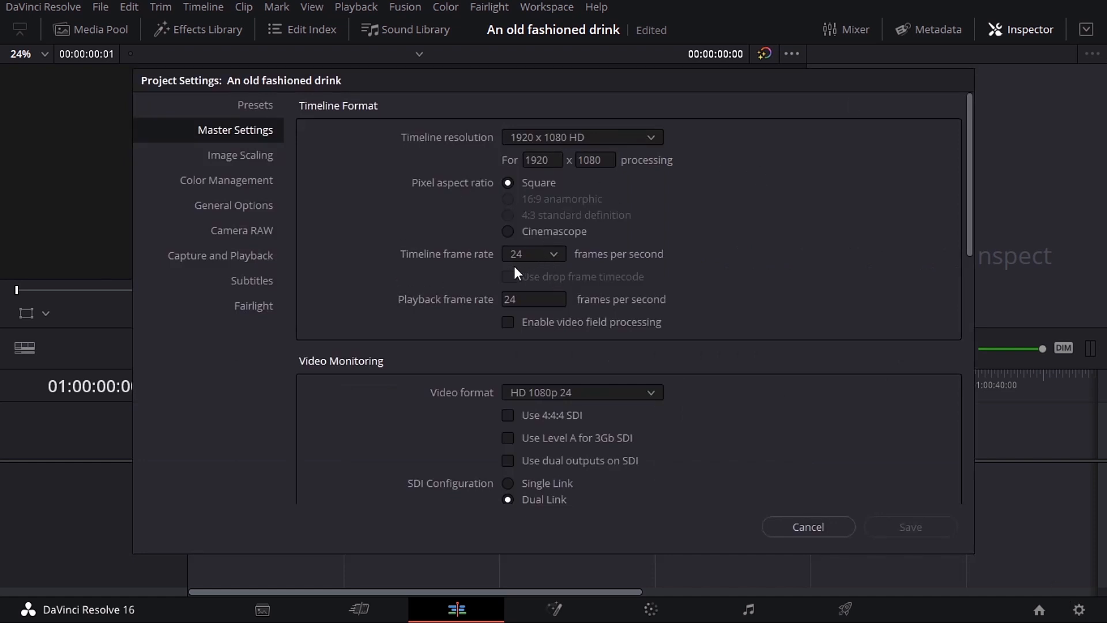
left_click(552, 257)
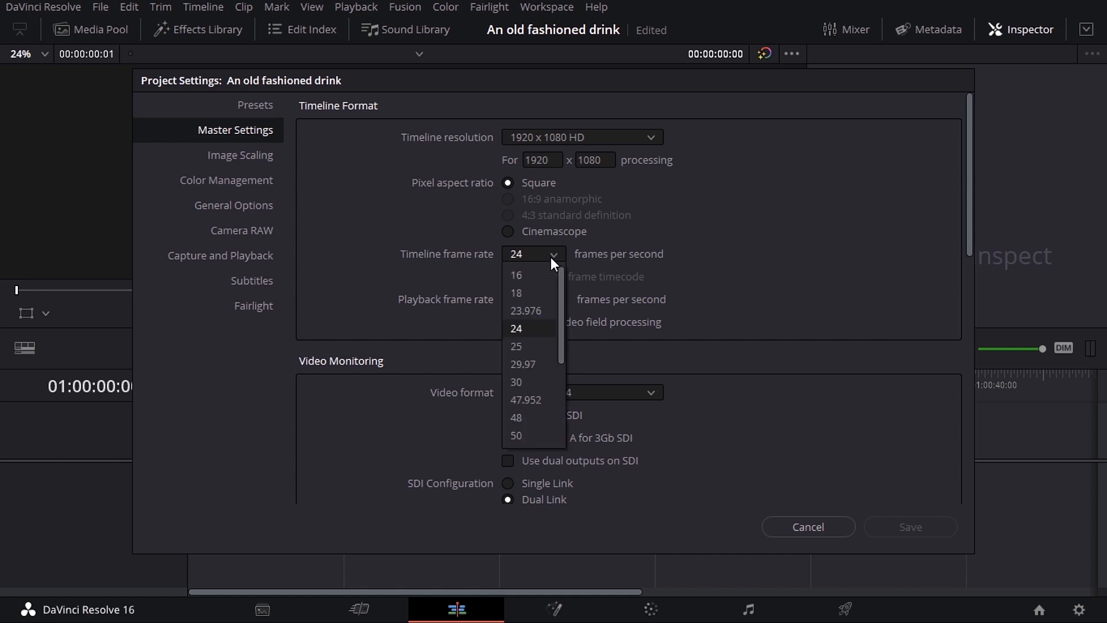
left_click(551, 257)
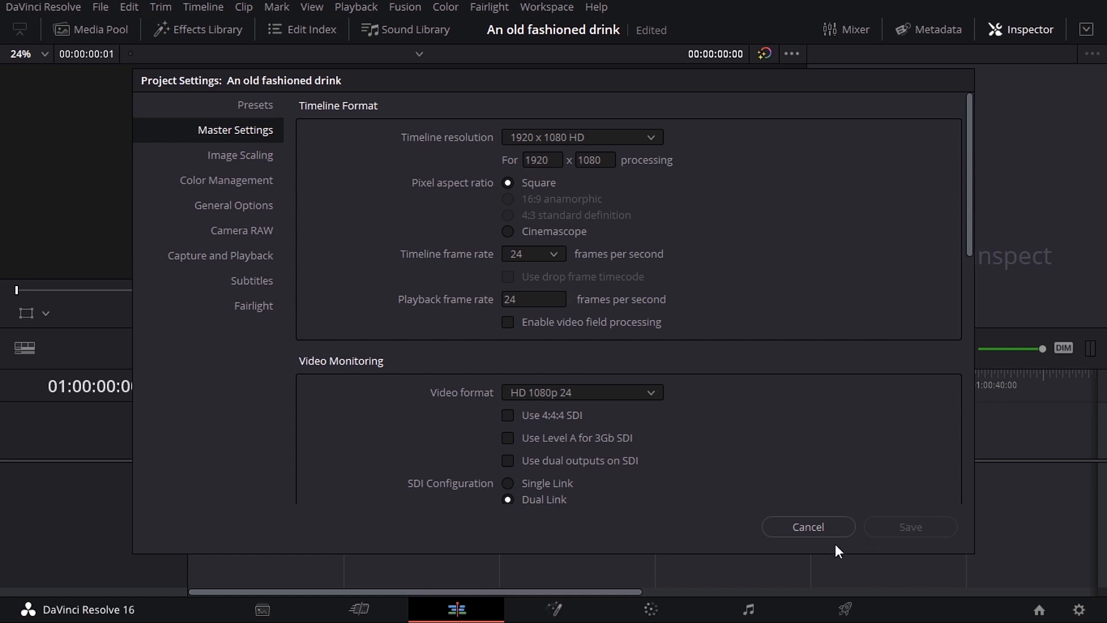
left_click(809, 527)
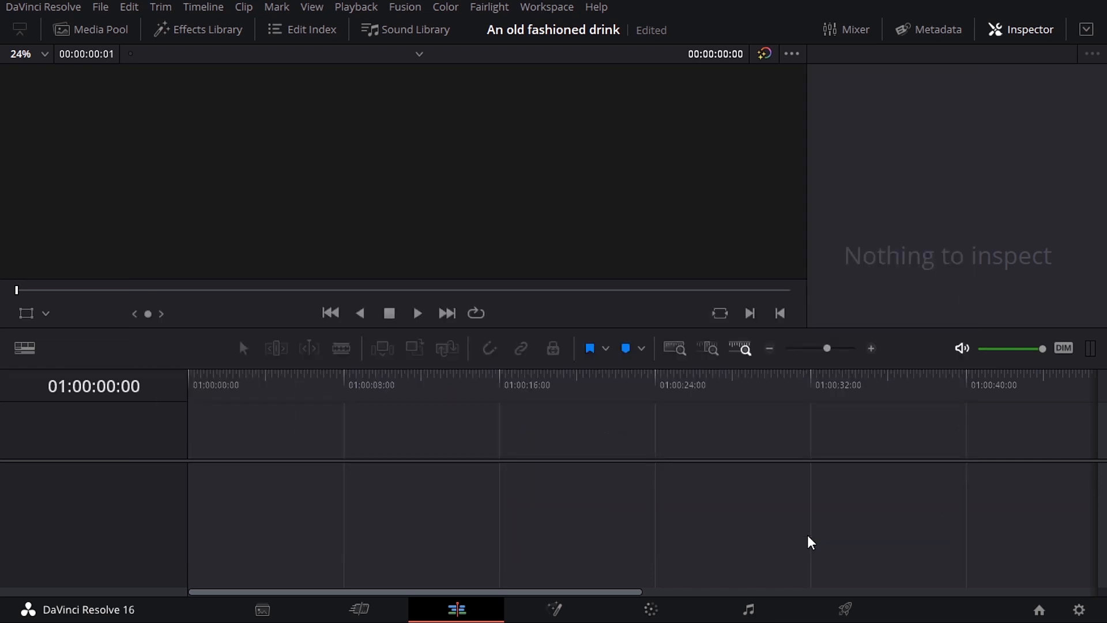
Switch to the Media page
left_click(260, 609)
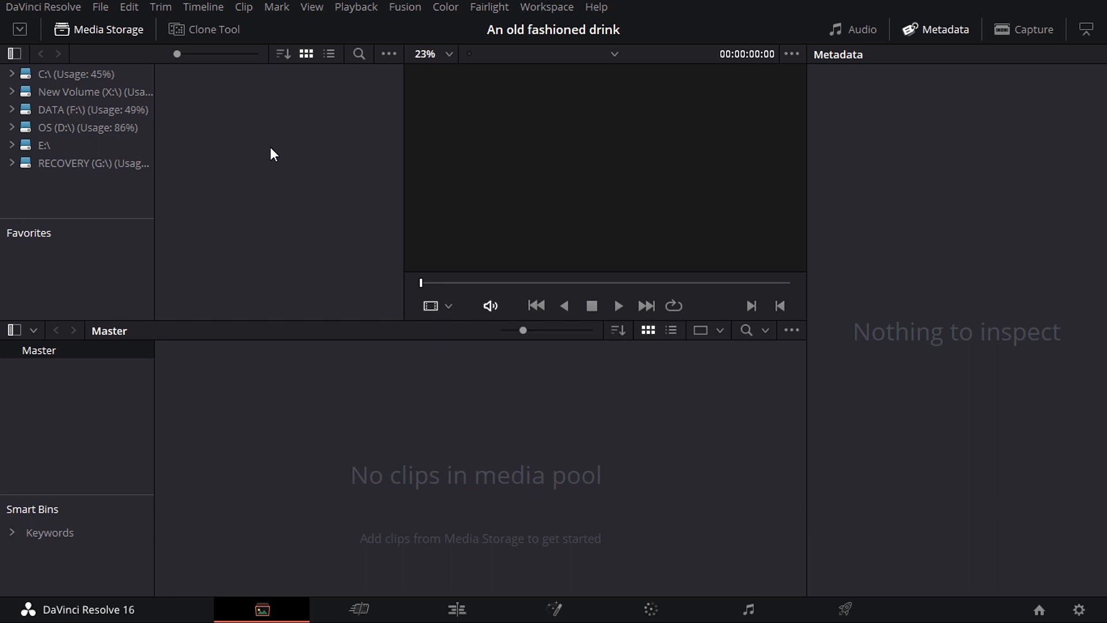
Browse the New Volume (X:) drive in media storage, preview the Joker Kills Murray clip and review its metadata
left_click(89, 94)
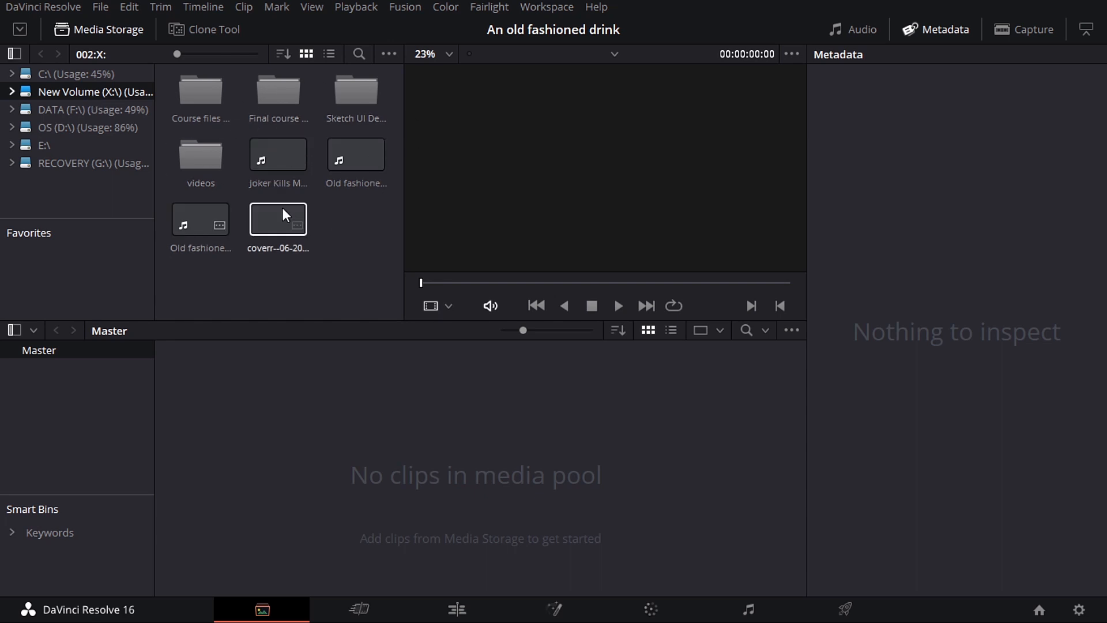
left_click(281, 160)
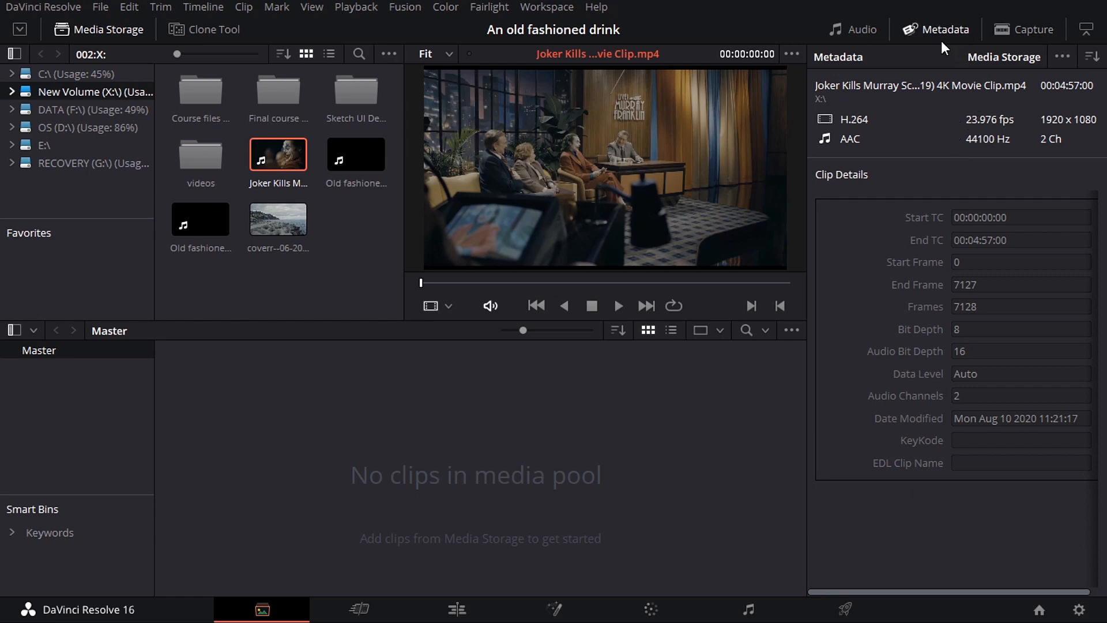
left_click(969, 29)
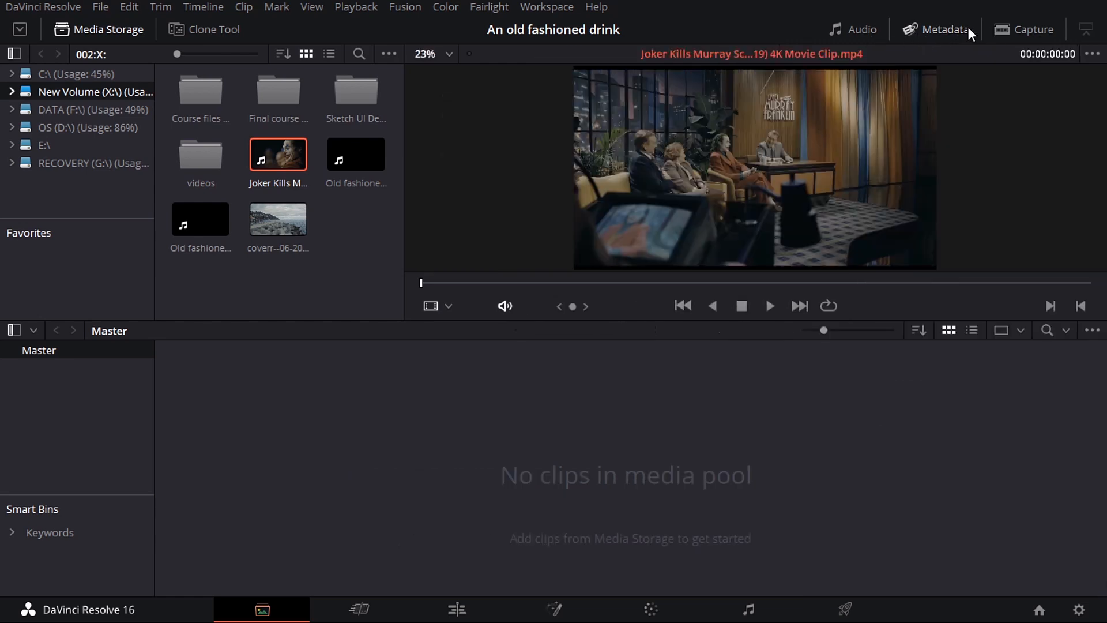
left_click(968, 26)
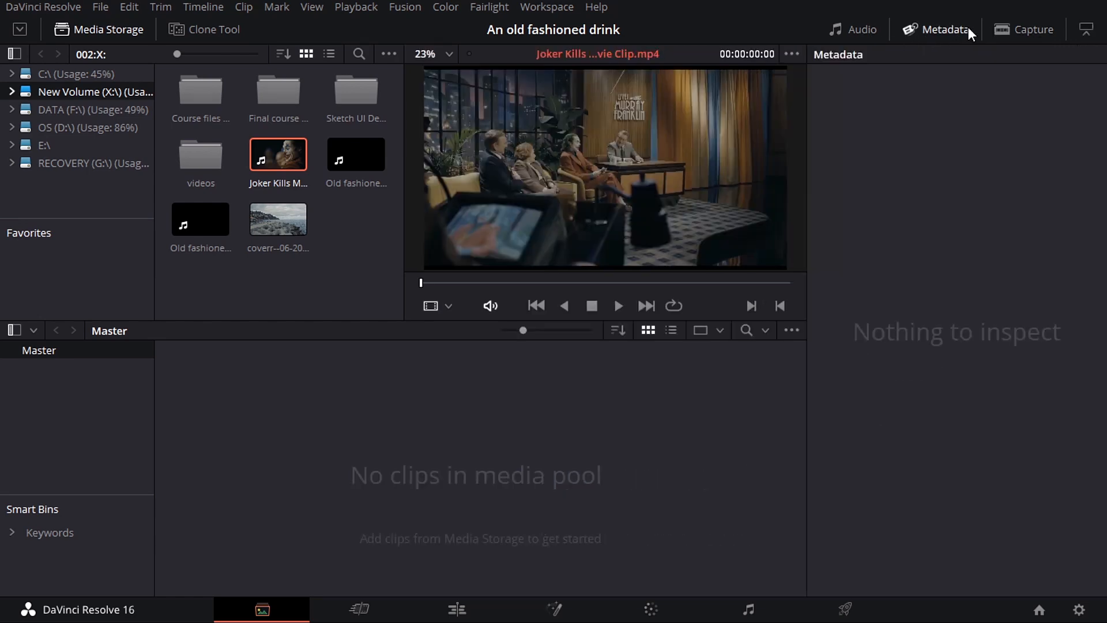
left_click(282, 170)
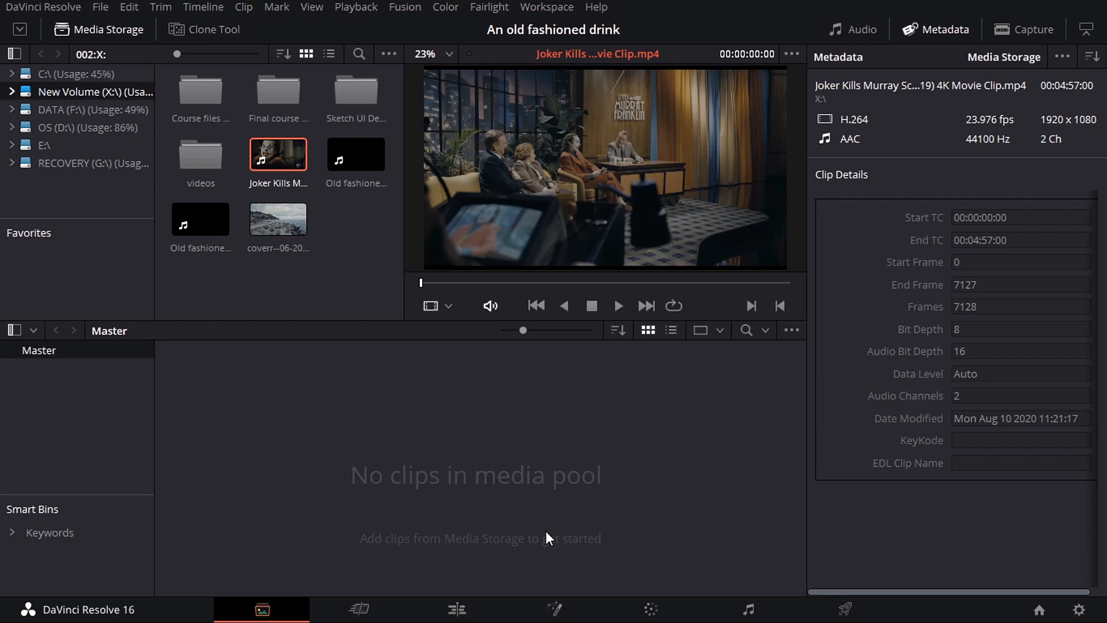
Run Scene Cut Detection on the Joker Kills Murray clip with automatic scene detection
right_click(285, 155)
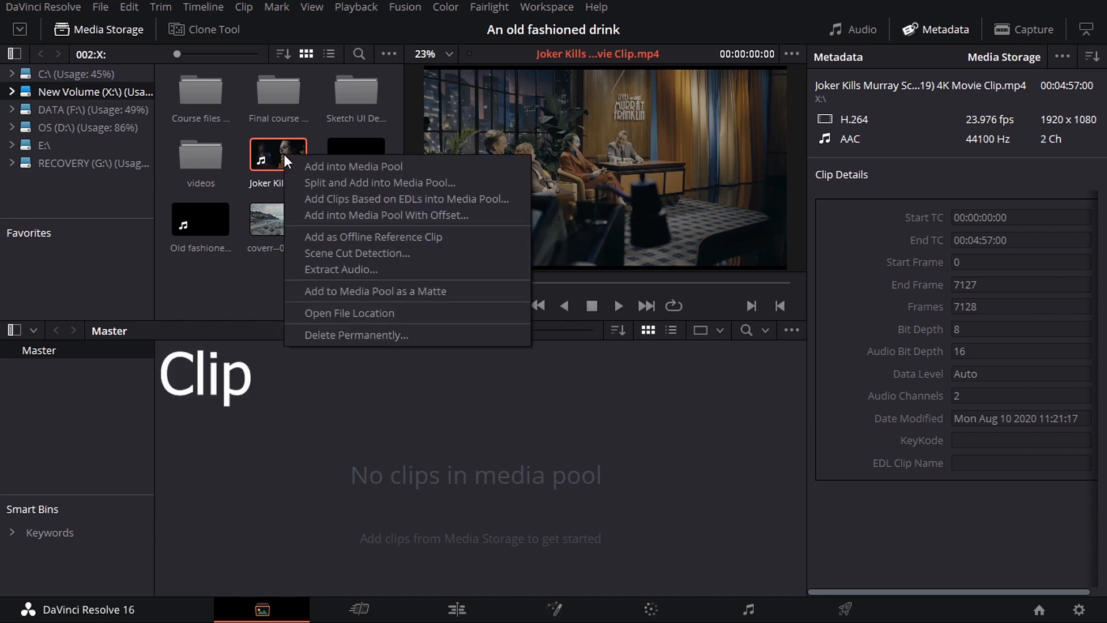
left_click(354, 257)
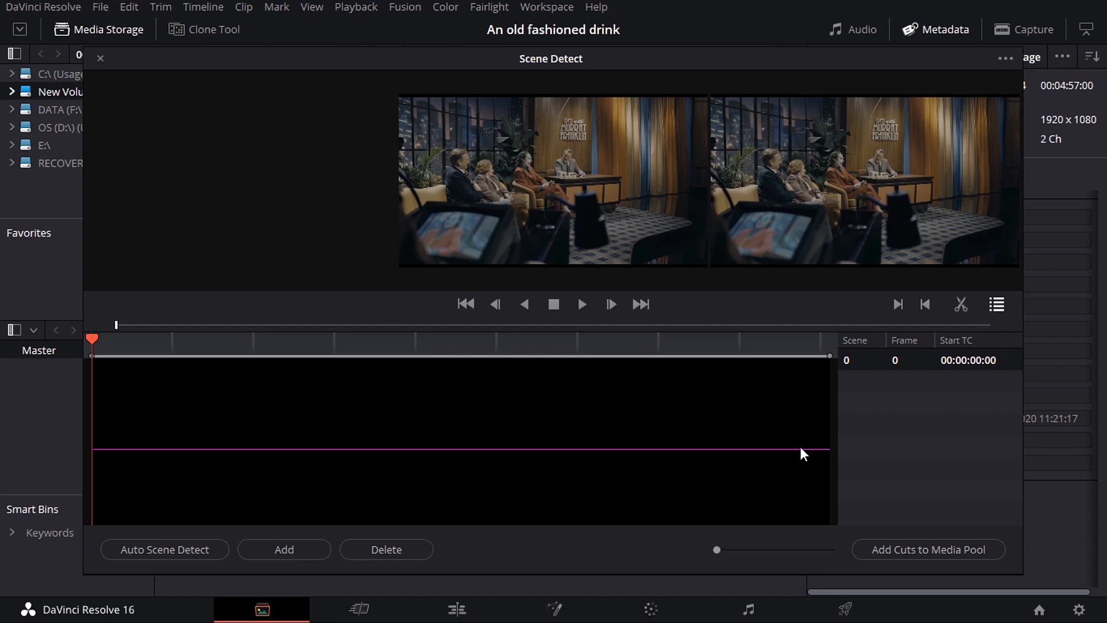
left_click(151, 557)
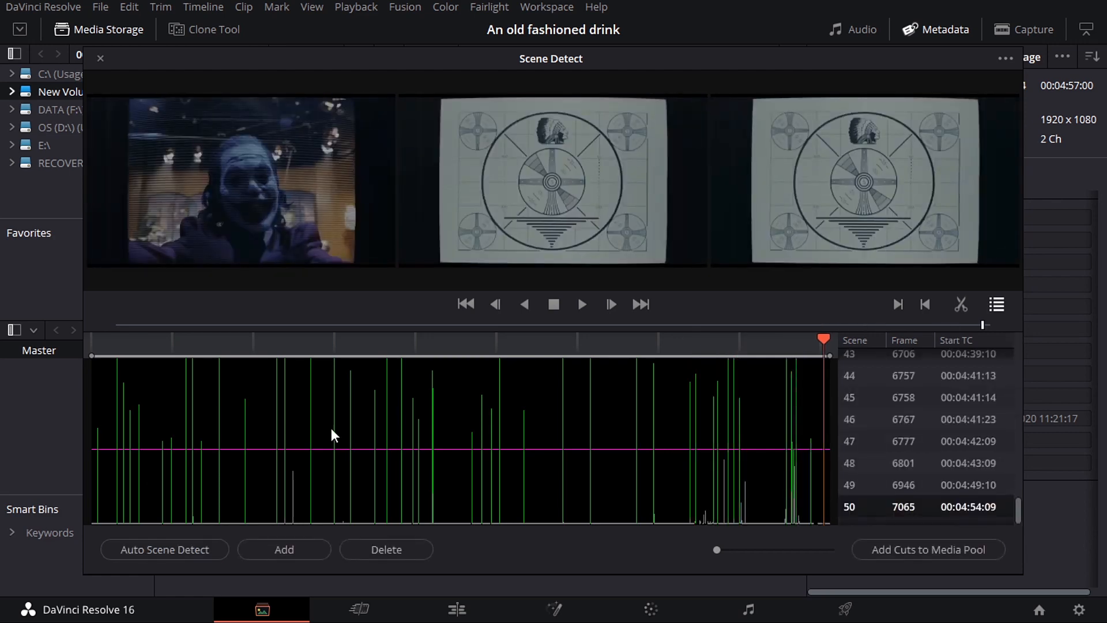
Add the detected cuts to the media pool, changing the timeline frame rate and video format to match, and close Scene Detect
left_click(922, 550)
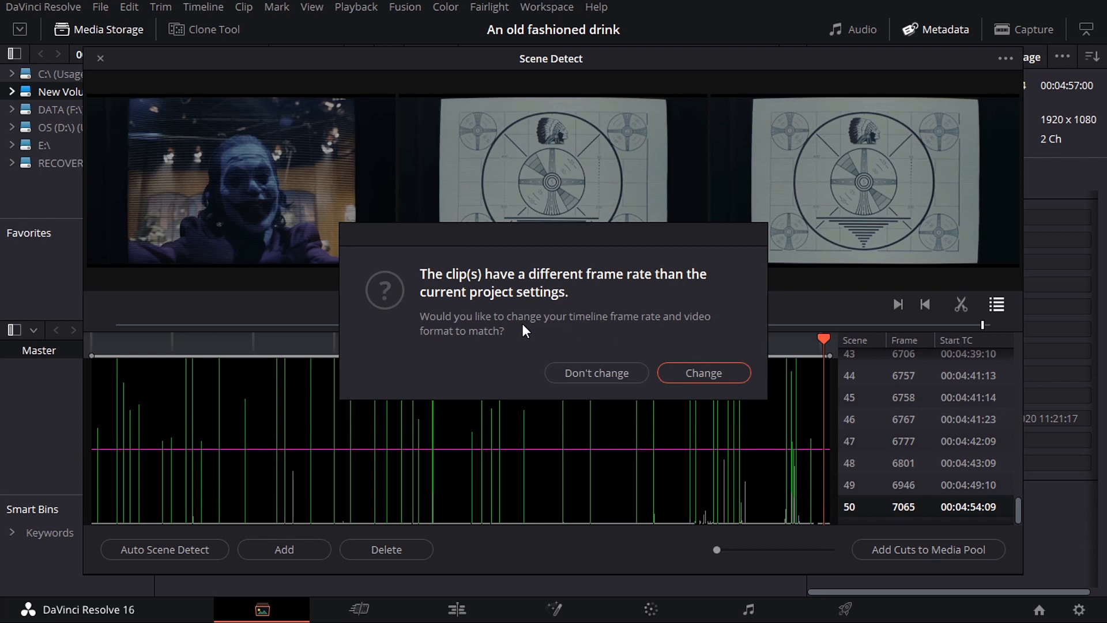
left_click(694, 370)
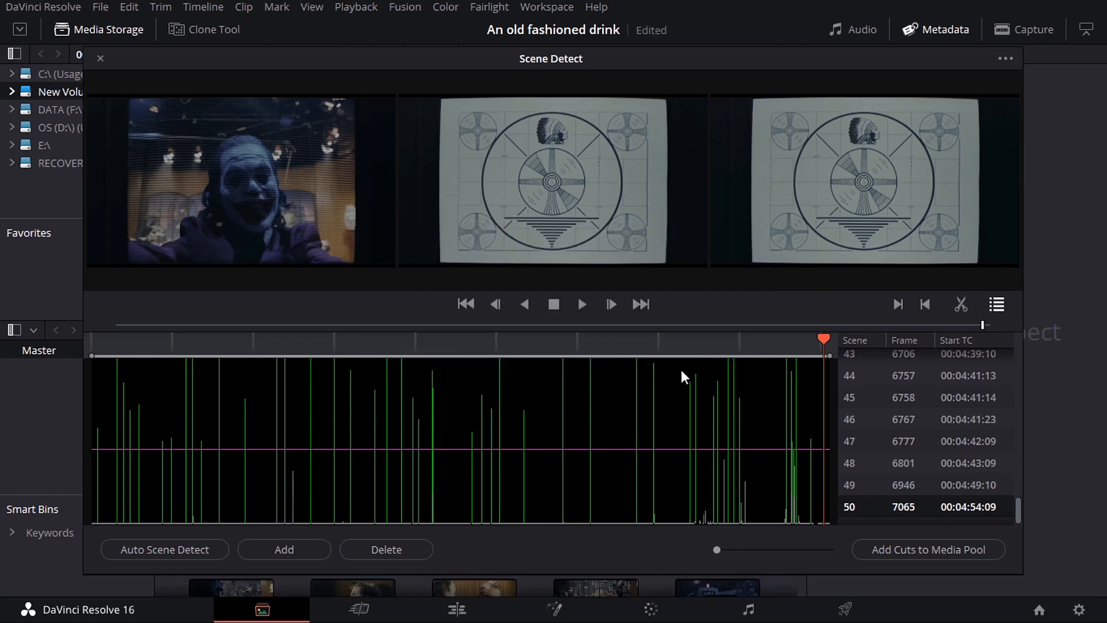
left_click(101, 59)
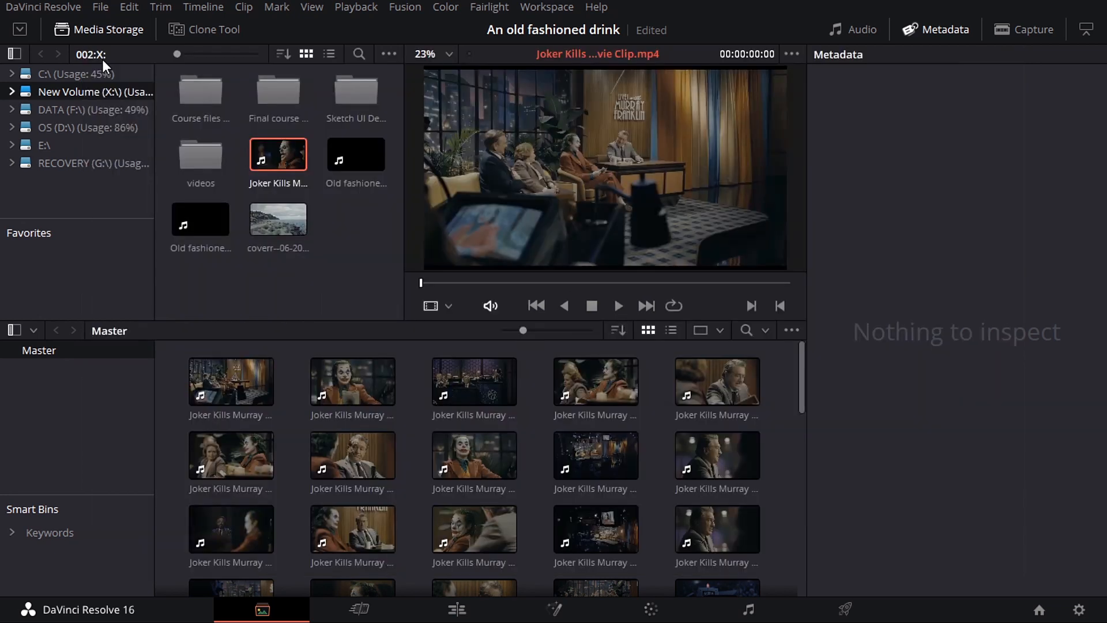
Look through the scene clips in the Master bin of the media pool
left_click(220, 381)
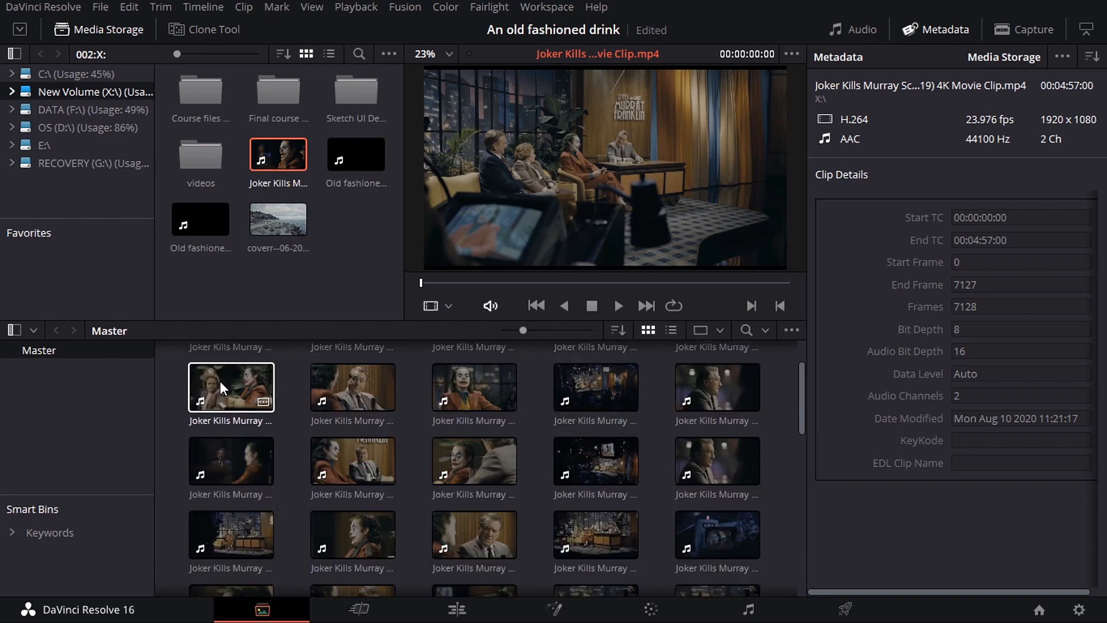
scroll(243, 417, "down", 5)
scroll(243, 417, "down", 3)
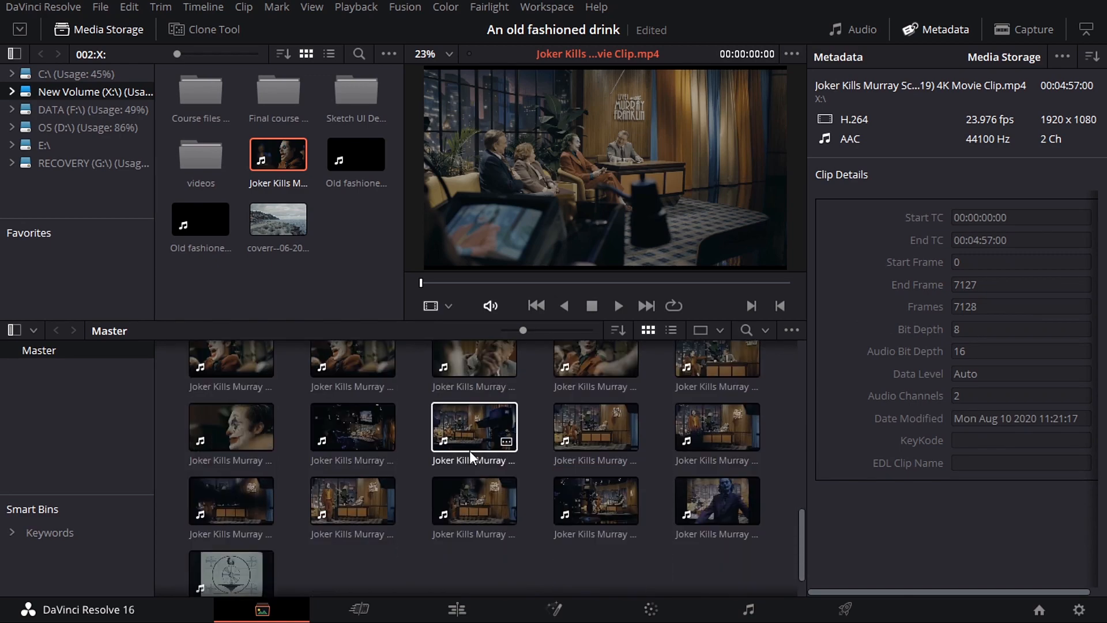
scroll(359, 419, "up", 2)
scroll(424, 410, "up", 6)
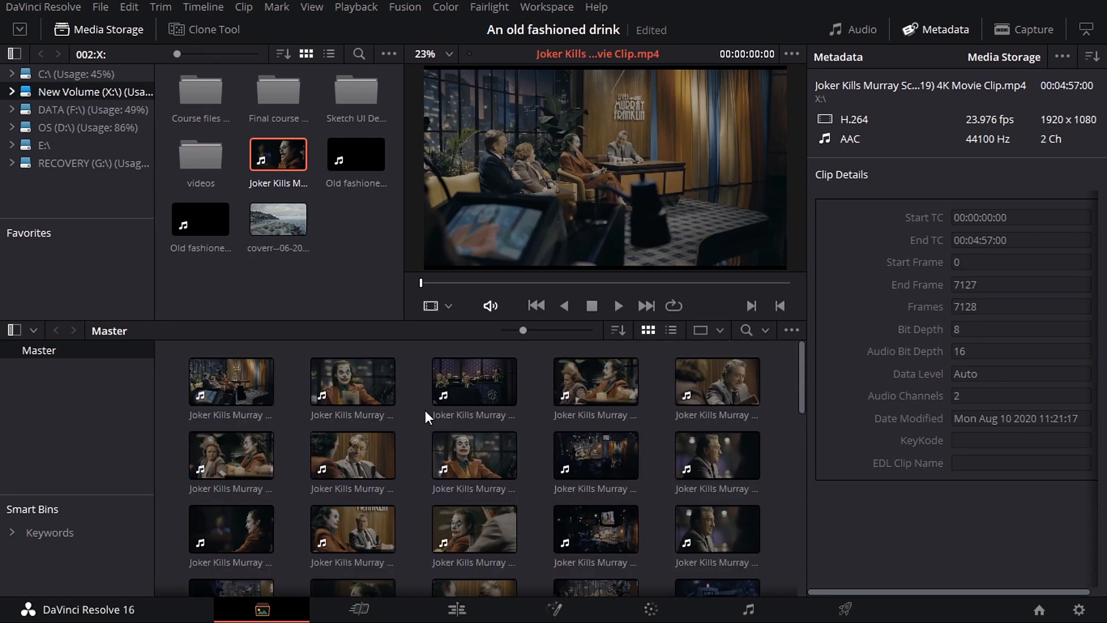
On the Edit page, show the media pool and place all the Joker scene clips on a new timeline
left_click(463, 612)
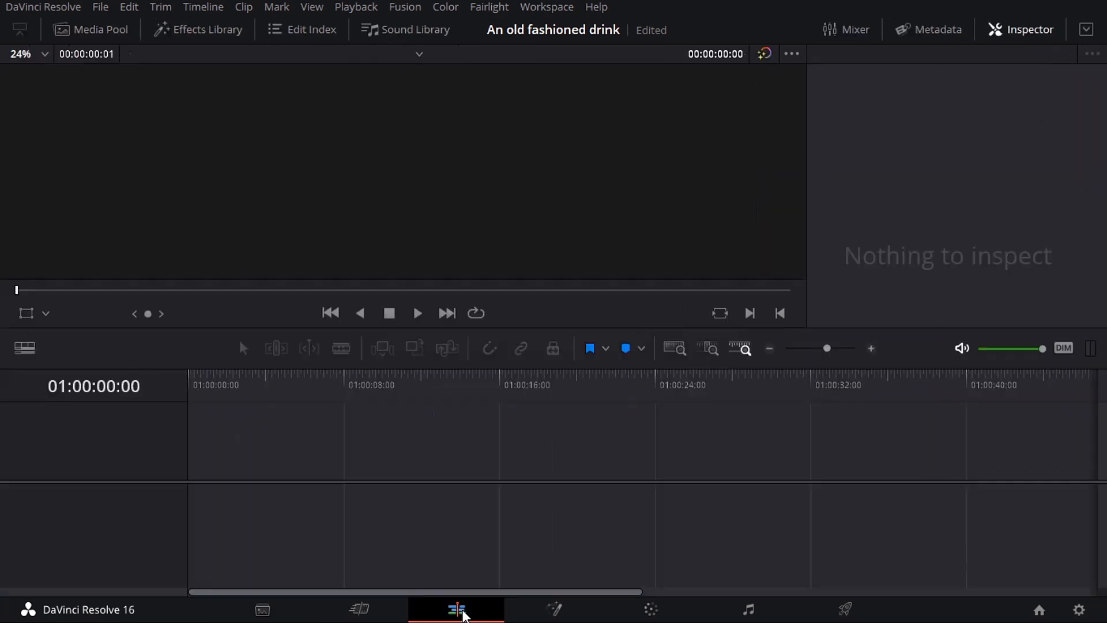
left_click(70, 33)
left_click(196, 102)
scroll(207, 284, "down", 3)
scroll(207, 284, "down", 5)
left_click_drag(324, 245, 333, 572)
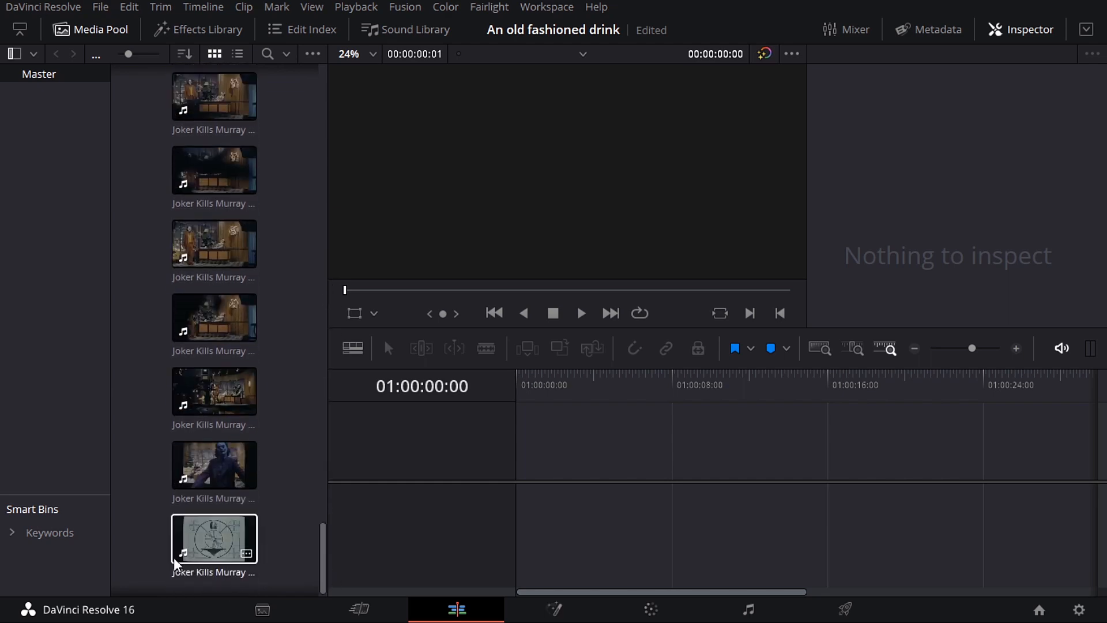
left_click(199, 539, "shift")
left_click_drag(323, 544, 378, 71)
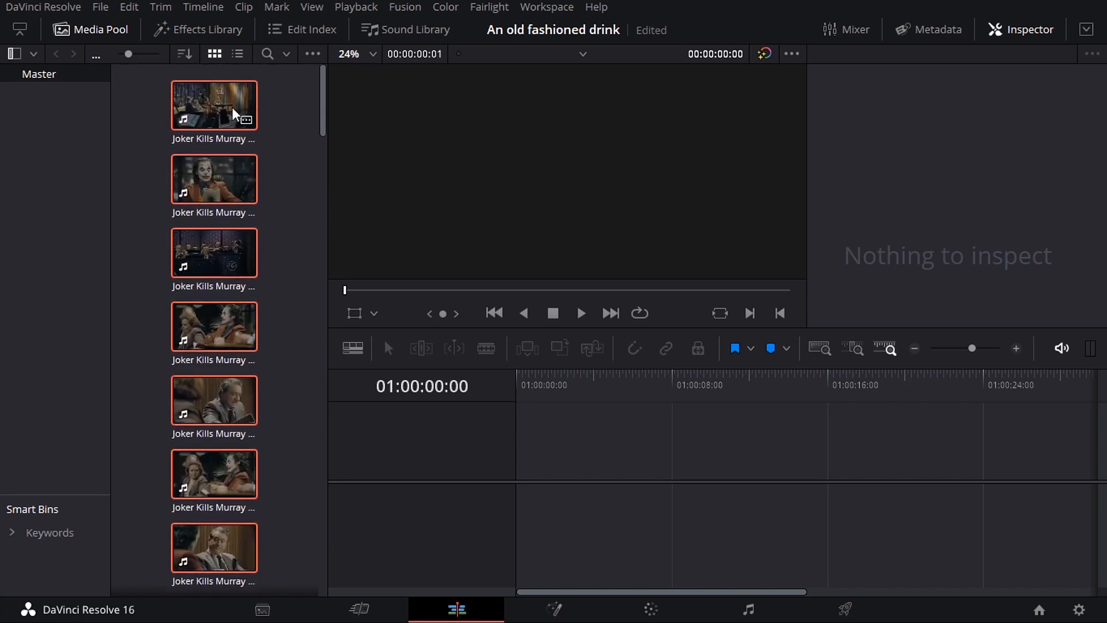
left_click_drag(192, 104, 527, 487)
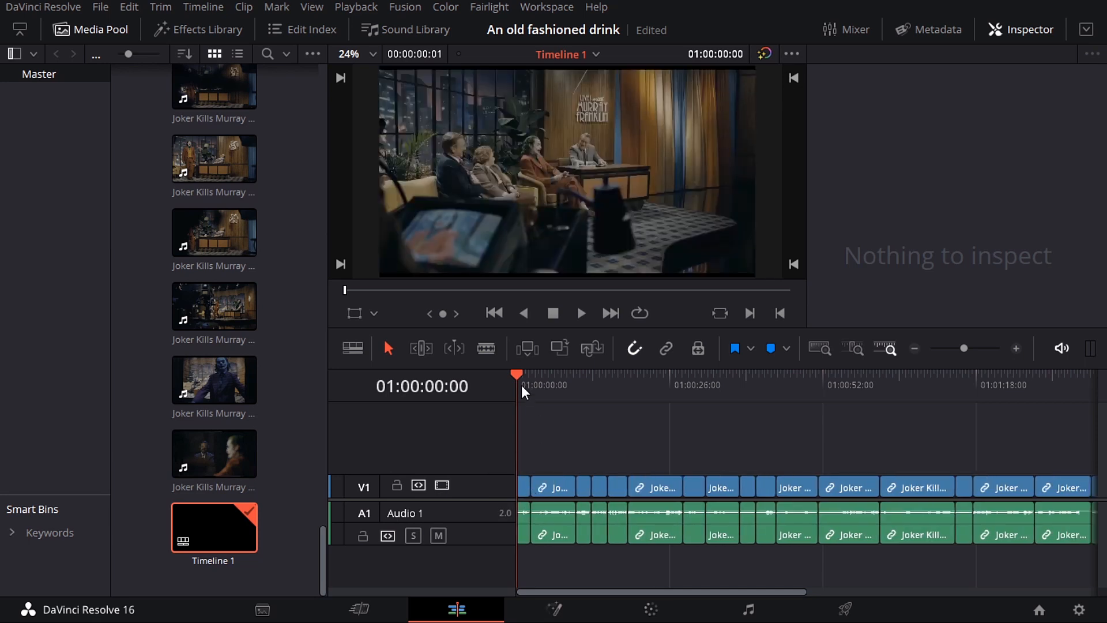
Scrub through the timeline and examine its individual clips as thumbnails on the Color page with a widened viewer
left_click_drag(521, 373, 863, 415)
left_click_drag(943, 420, 576, 428)
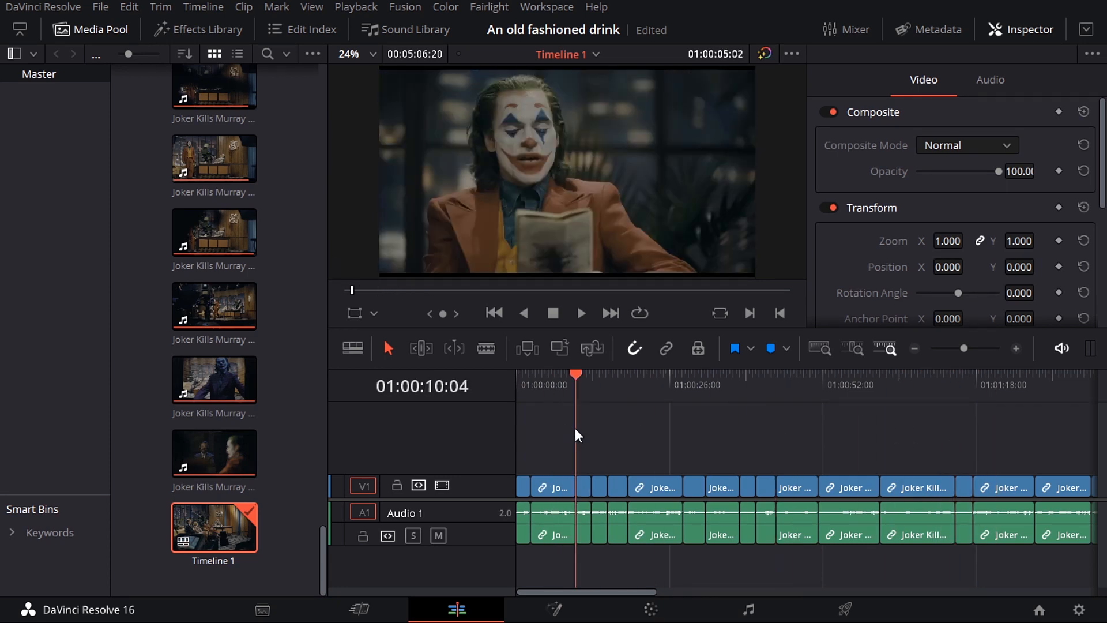
left_click(655, 615)
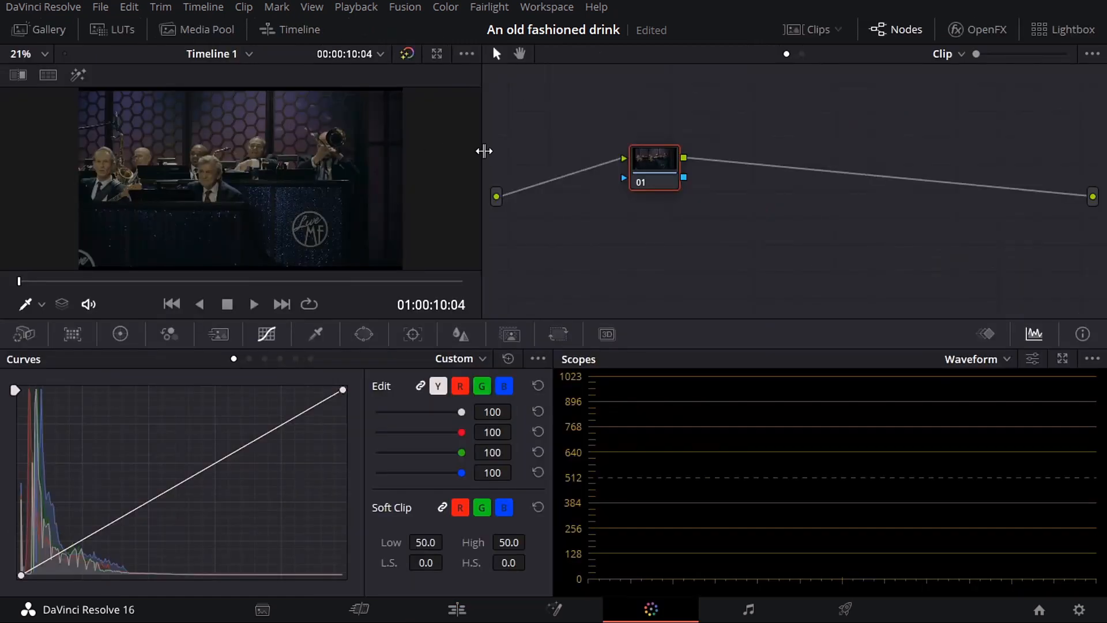
left_click_drag(483, 151, 698, 152)
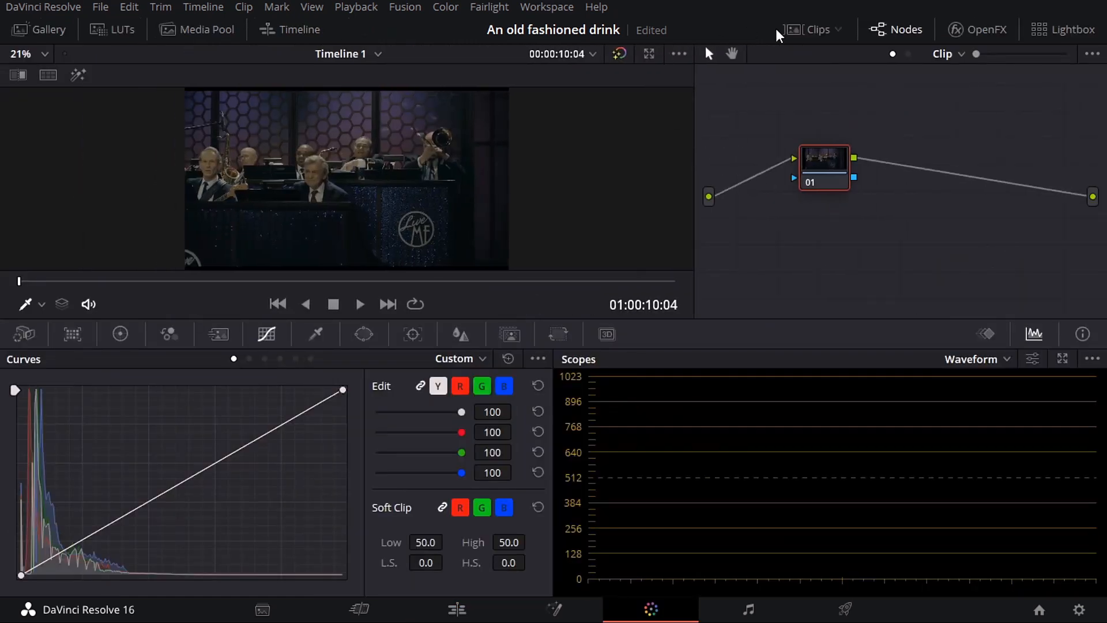
left_click(812, 29)
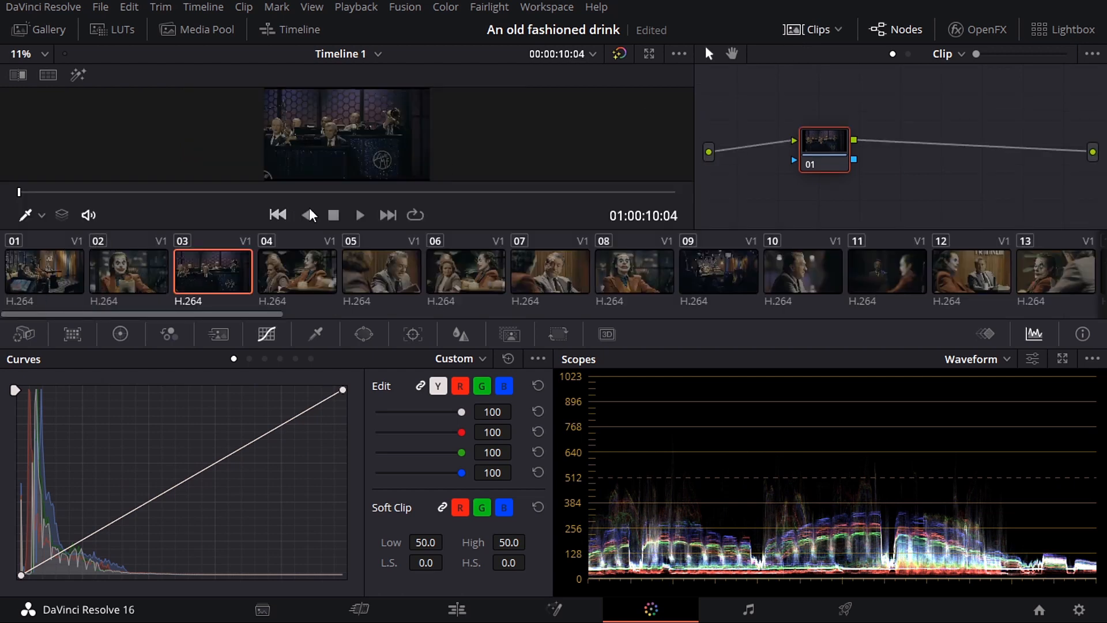
scroll(986, 273, "down", 3)
scroll(994, 275, "down", 20)
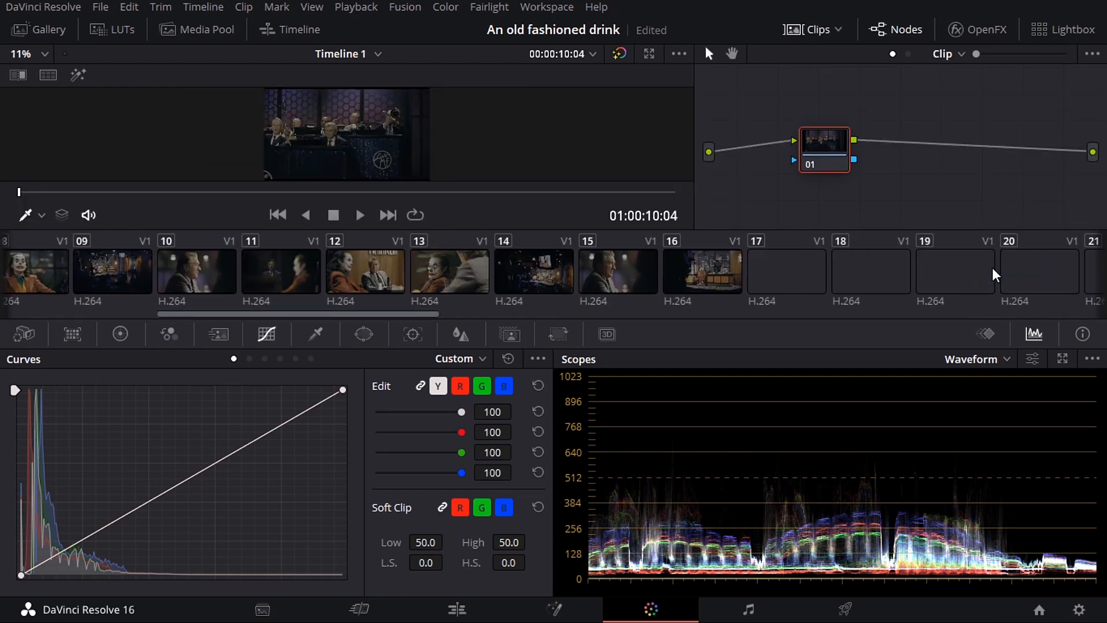
scroll(913, 280, "down", 8)
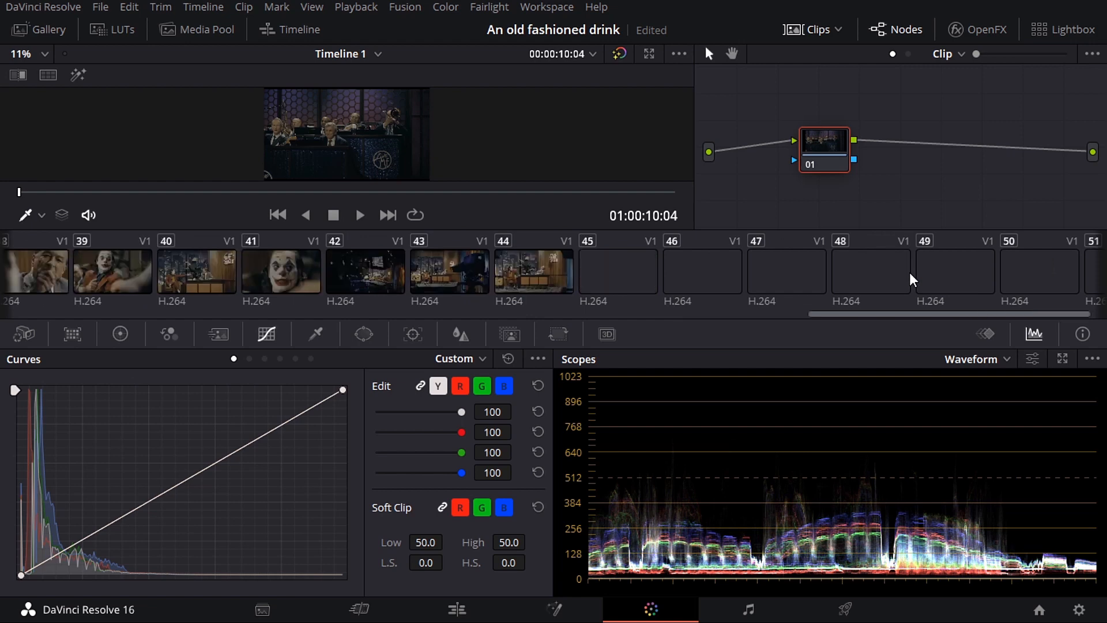
Return to the Edit page, delete all clips from the timeline and remove Timeline 1 from the media pool
left_click(368, 613)
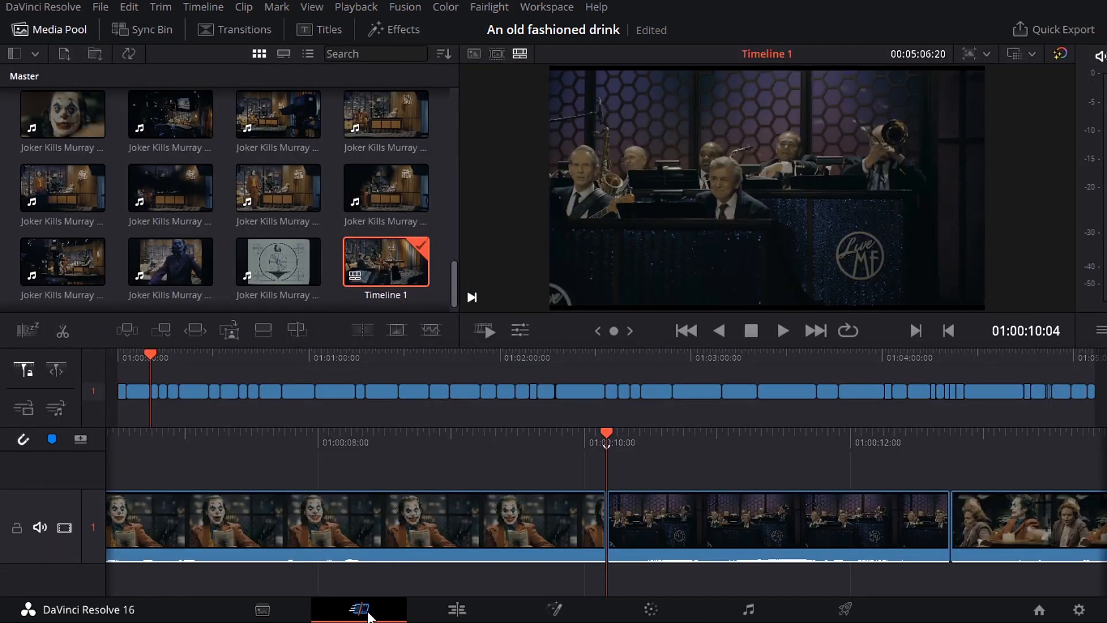
left_click(289, 614)
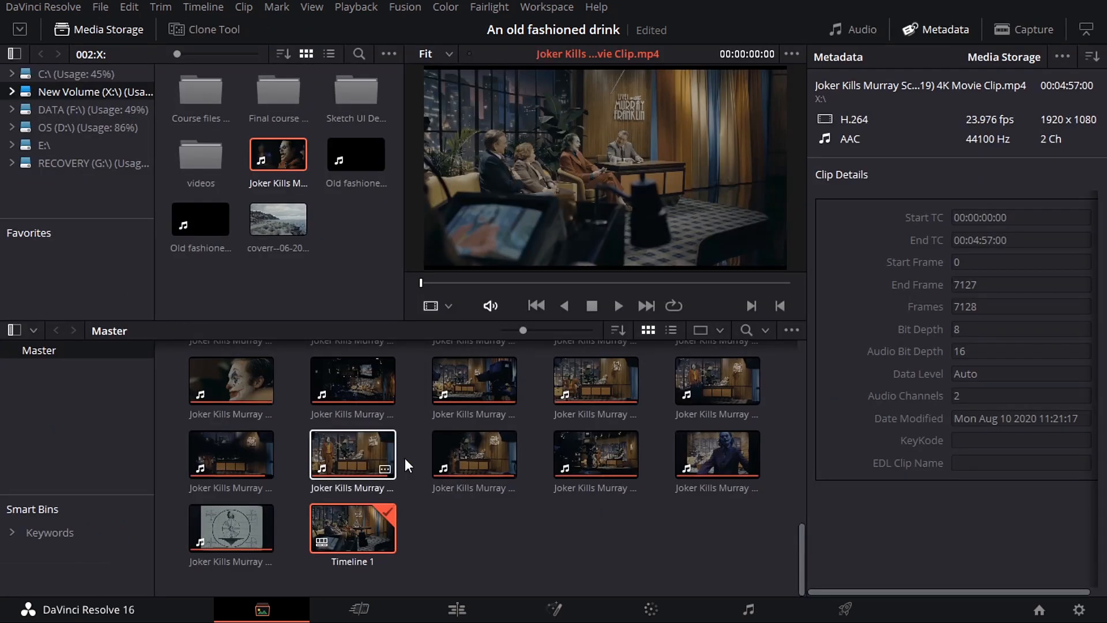
left_click(461, 620)
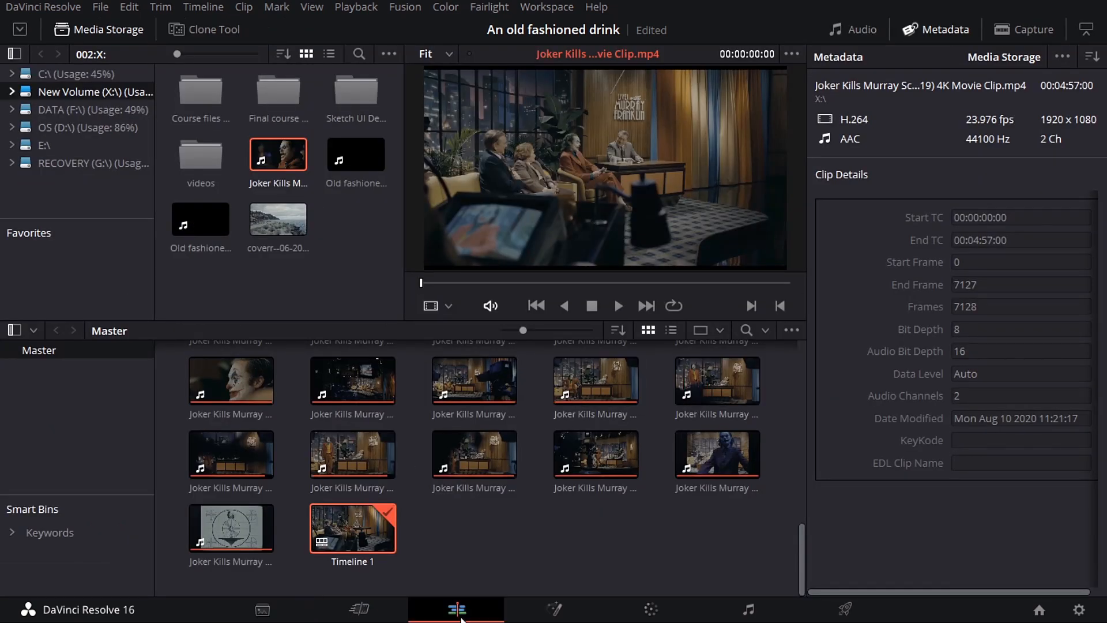
left_click_drag(520, 453, 838, 435)
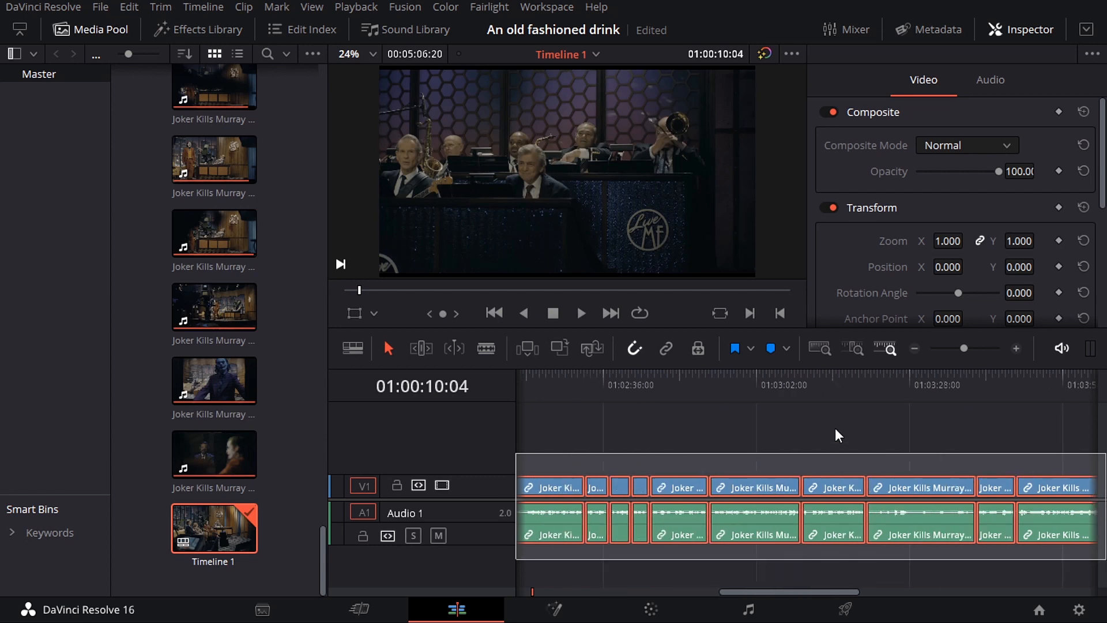
left_click_drag(911, 348, 911, 358)
left_click(913, 350)
left_click(913, 349)
left_click(912, 349)
left_click_drag(862, 416, 359, 596)
key("Delete")
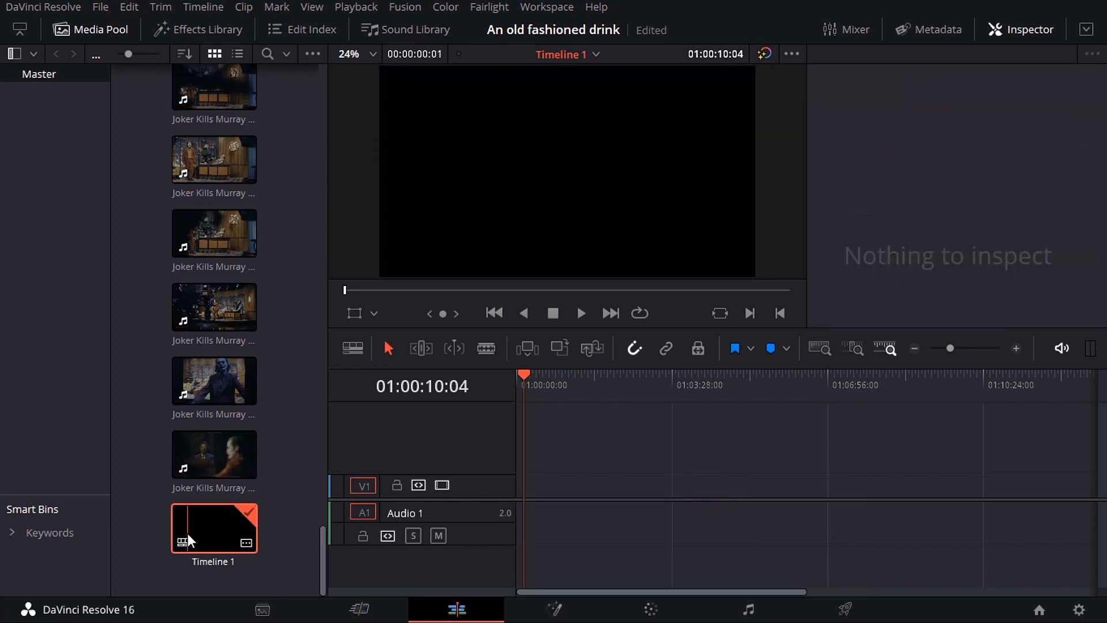
key("Delete")
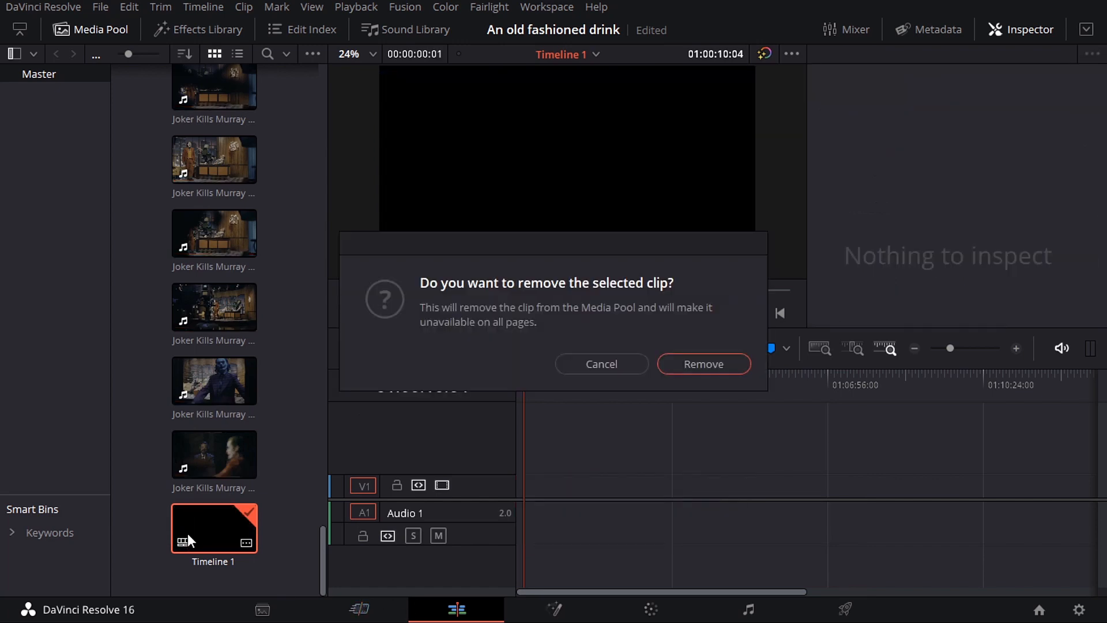
left_click(687, 371)
Return to the Media page and delete all the Joker scene clips from the Master bin of the media pool
left_click(356, 610)
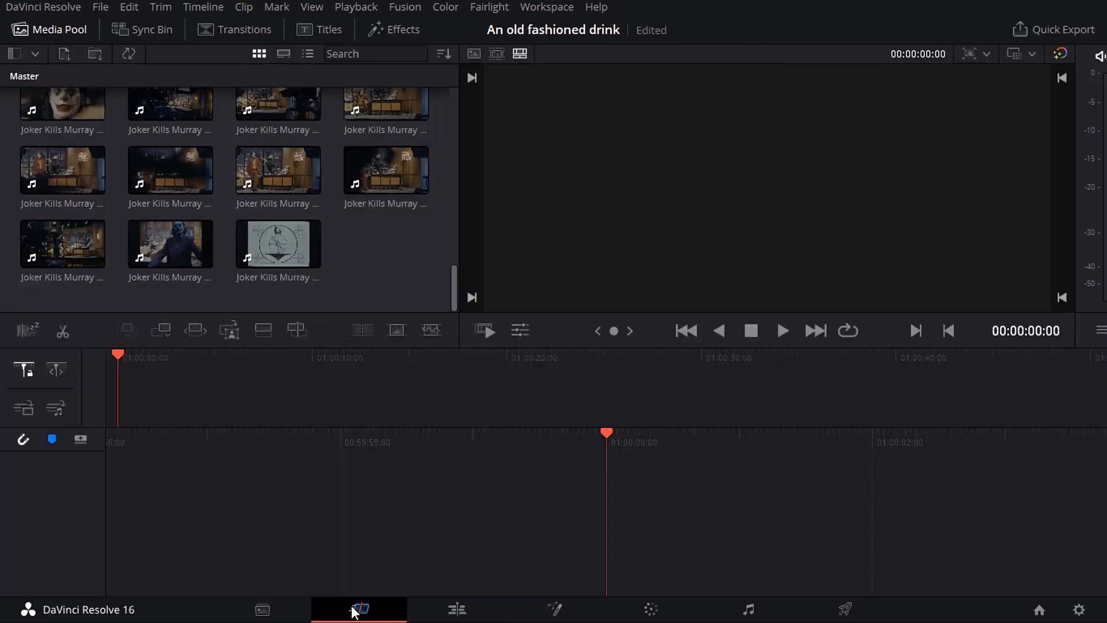
left_click(285, 603)
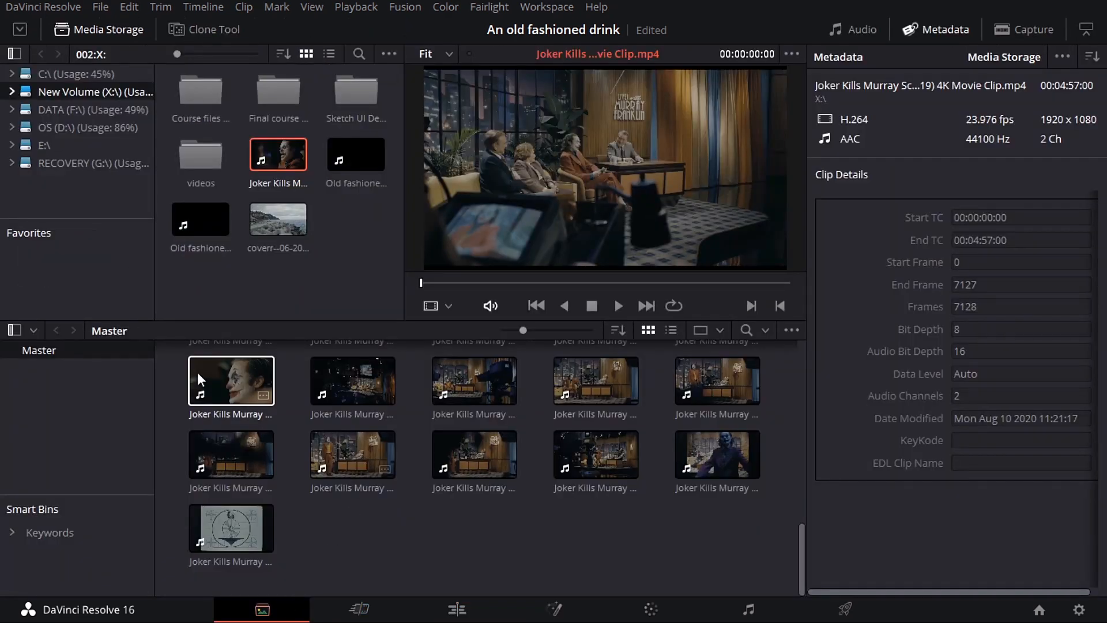
scroll(222, 377, "up", 6)
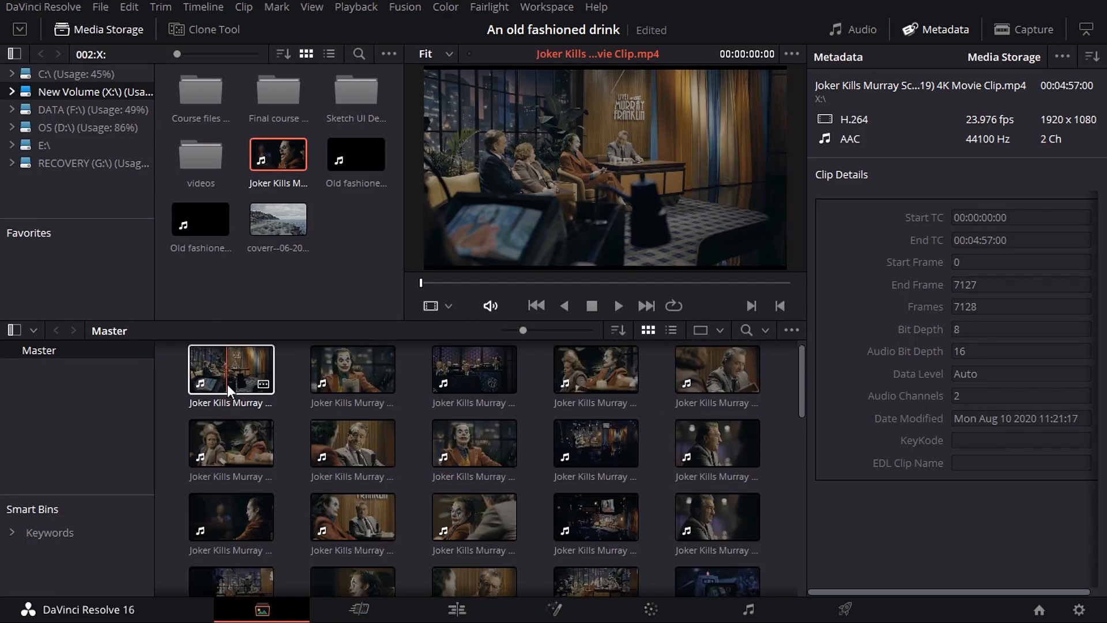
left_click(227, 383)
scroll(231, 426, "down", 1)
scroll(236, 444, "down", 5)
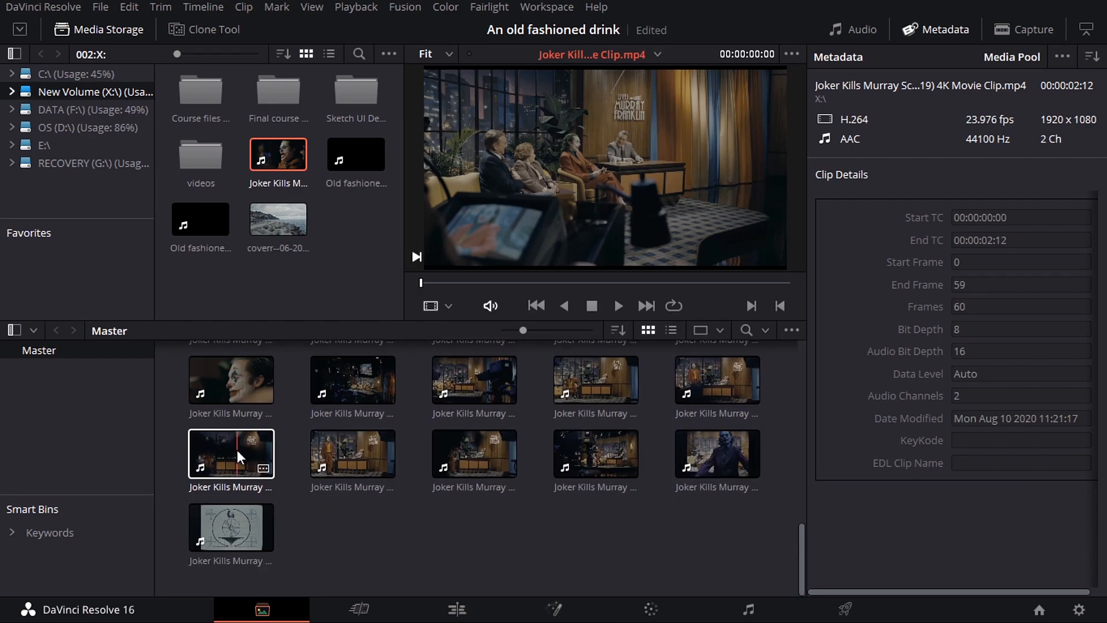
left_click(234, 541, "shift")
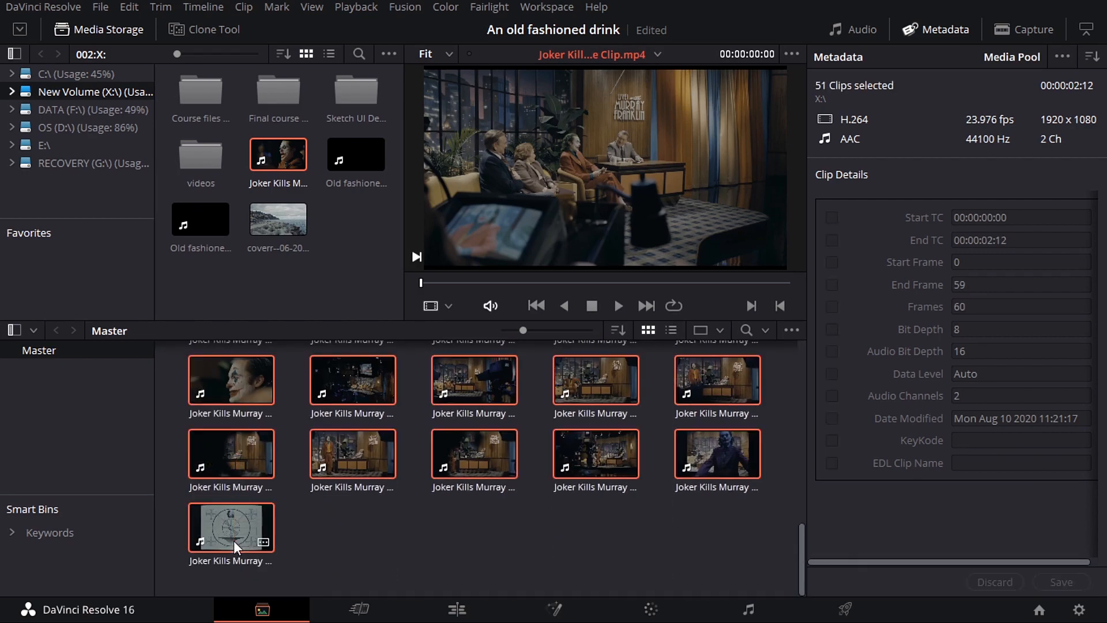
key("Delete")
left_click(718, 361)
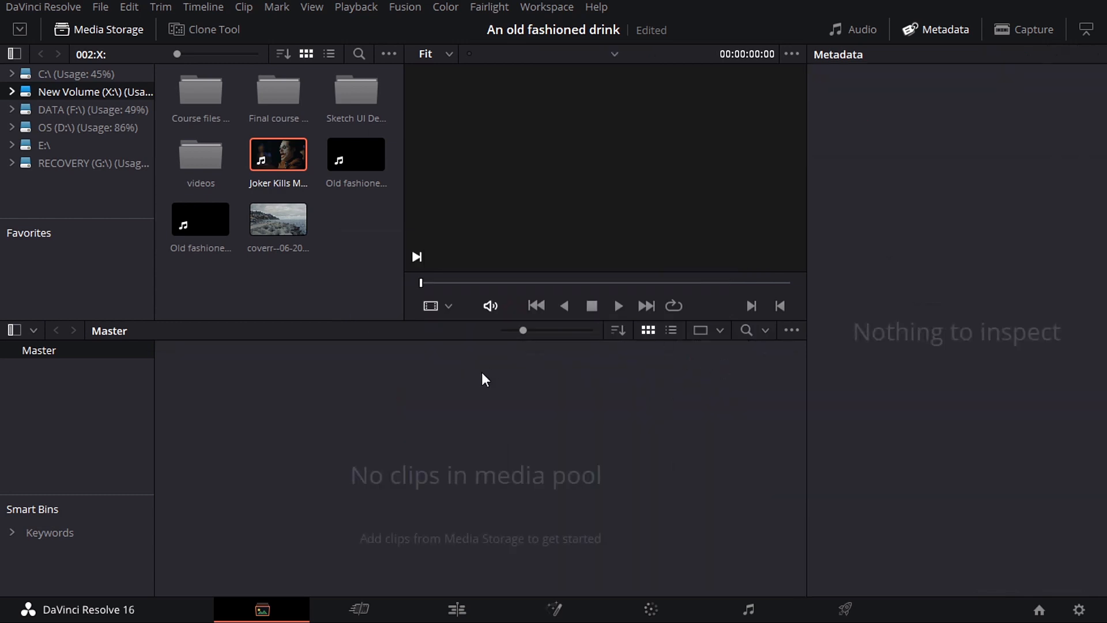
Show the Clone Tool, add a new clone job and select the Final course folder in media storage
left_click(212, 27)
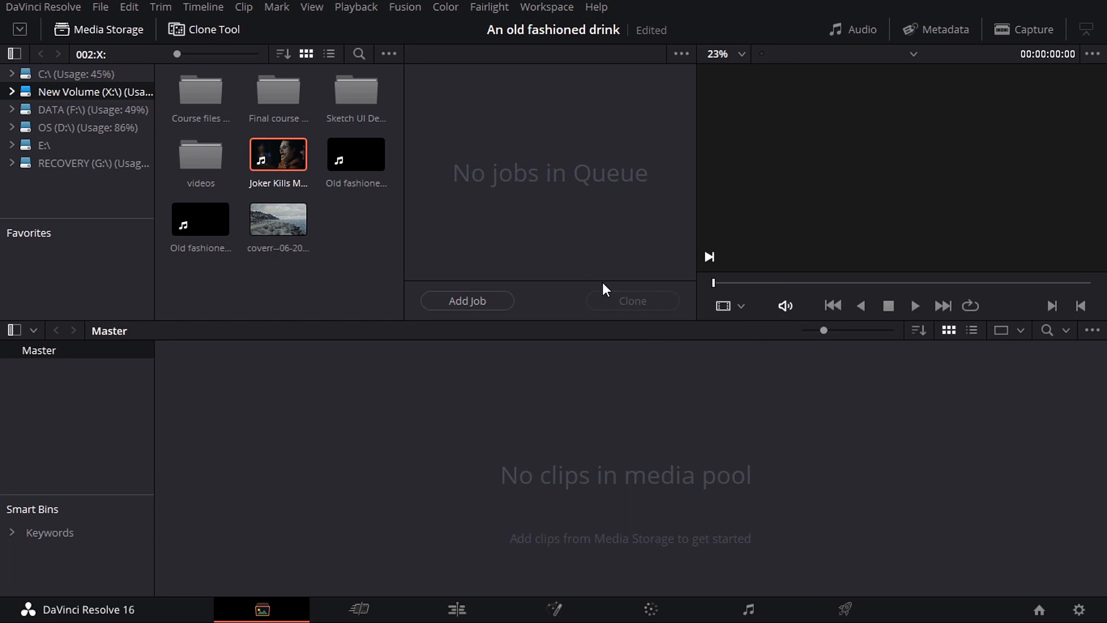
left_click(99, 31)
left_click(217, 26)
left_click(456, 306)
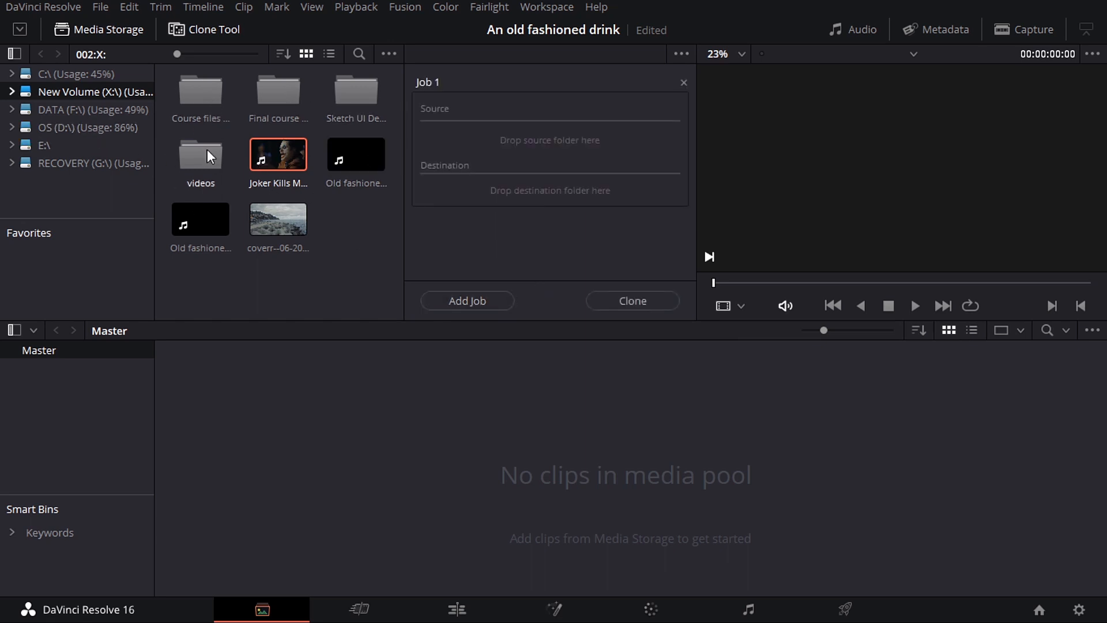
mouse_move(269, 93)
left_mouse_down()
mouse_move(518, 136)
mouse_move(260, 98)
mouse_move(280, 105)
left_mouse_up()
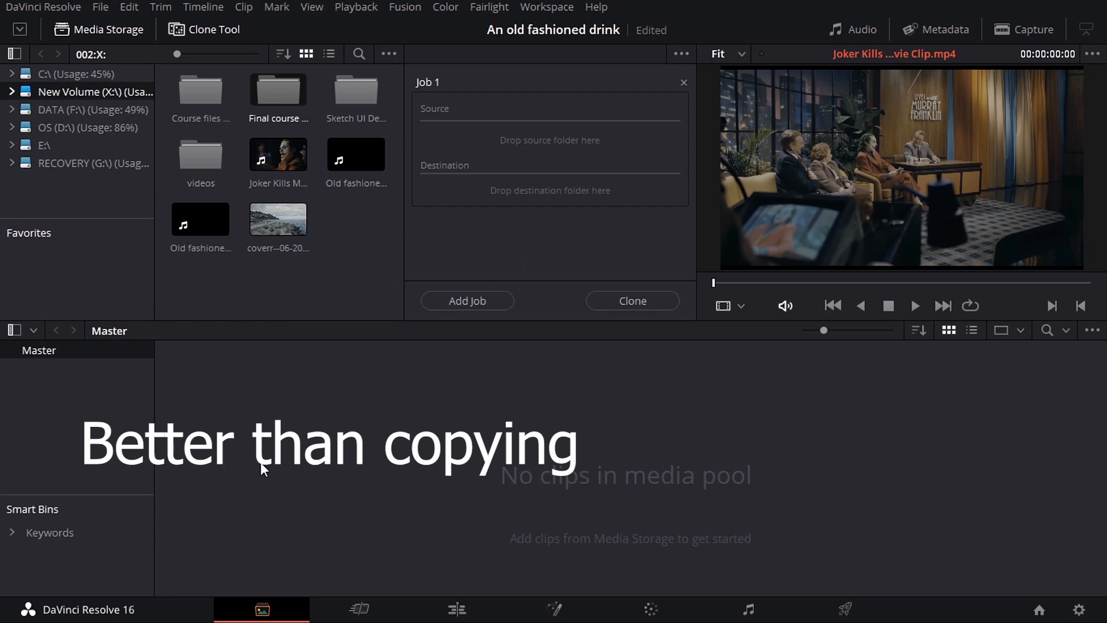
On the Cut page, import the folder Course files Davicni Resolve and change the timeline frame rate and video format to match its clips
left_click(359, 610)
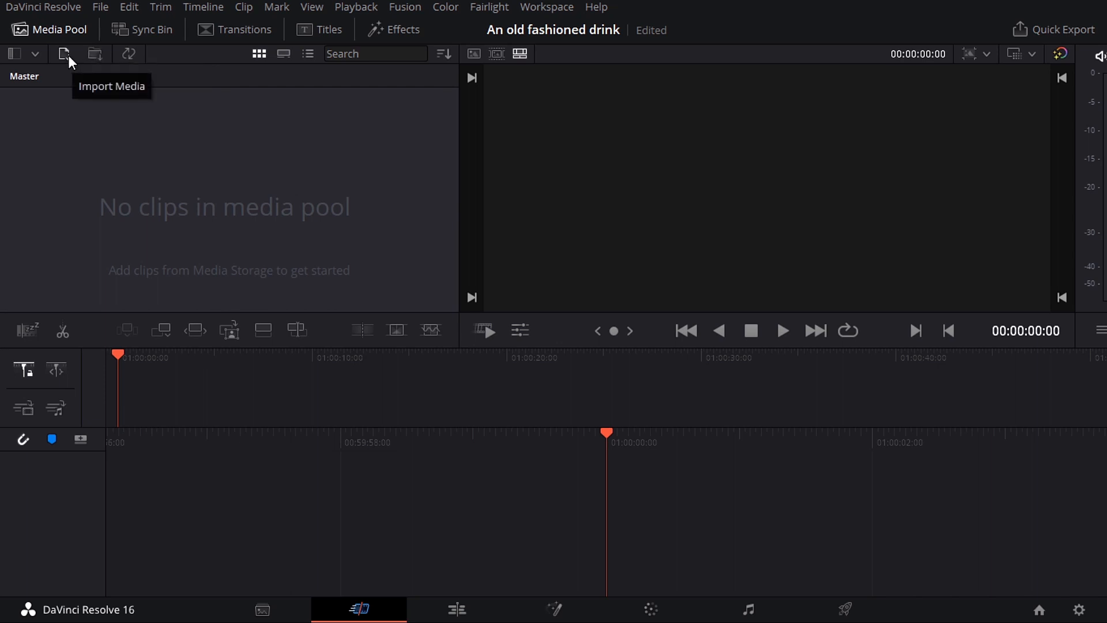
left_click(19, 57)
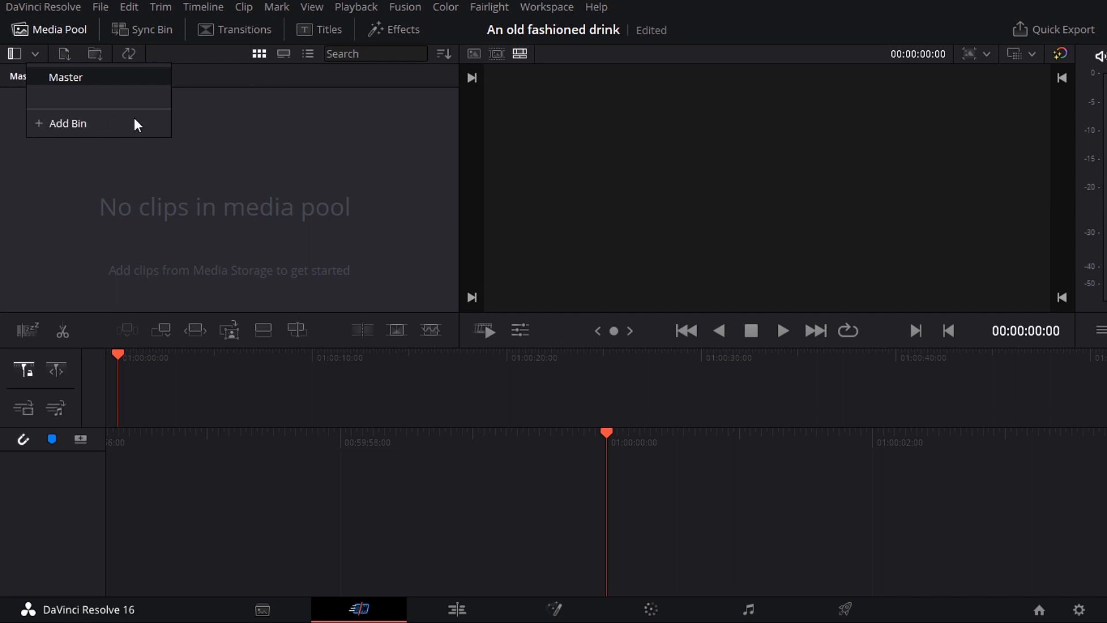
left_click(206, 117)
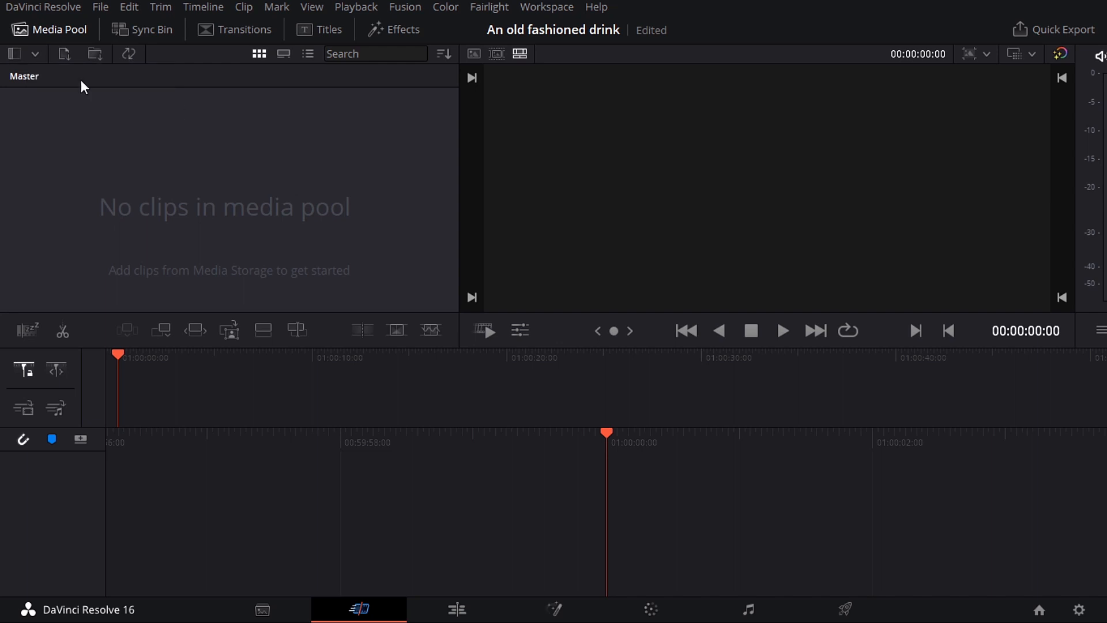
left_click(94, 54)
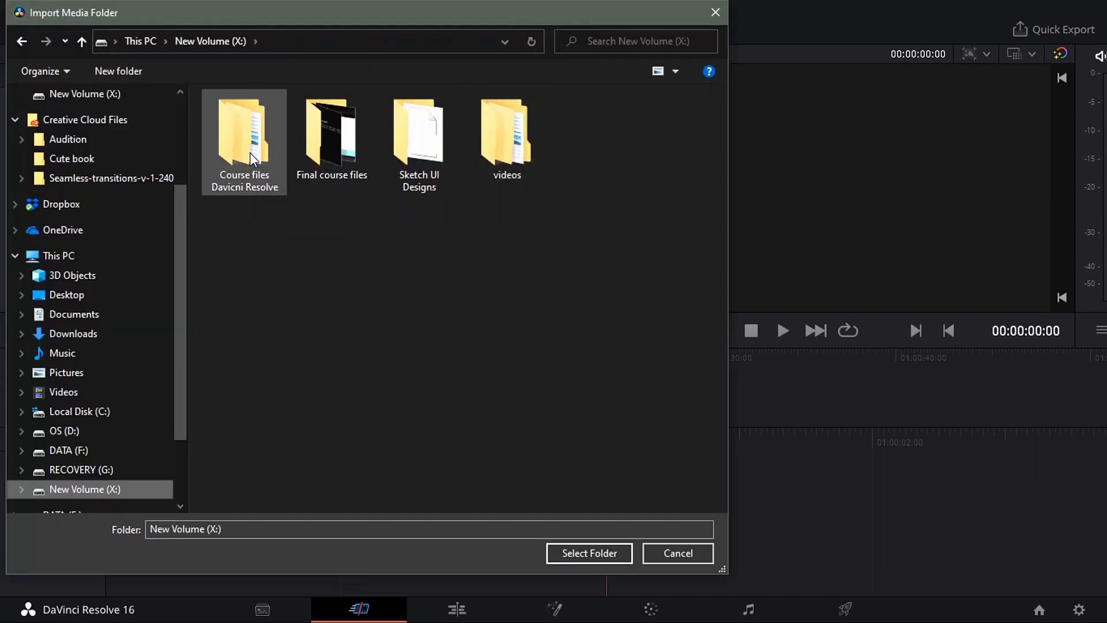
left_click(257, 124)
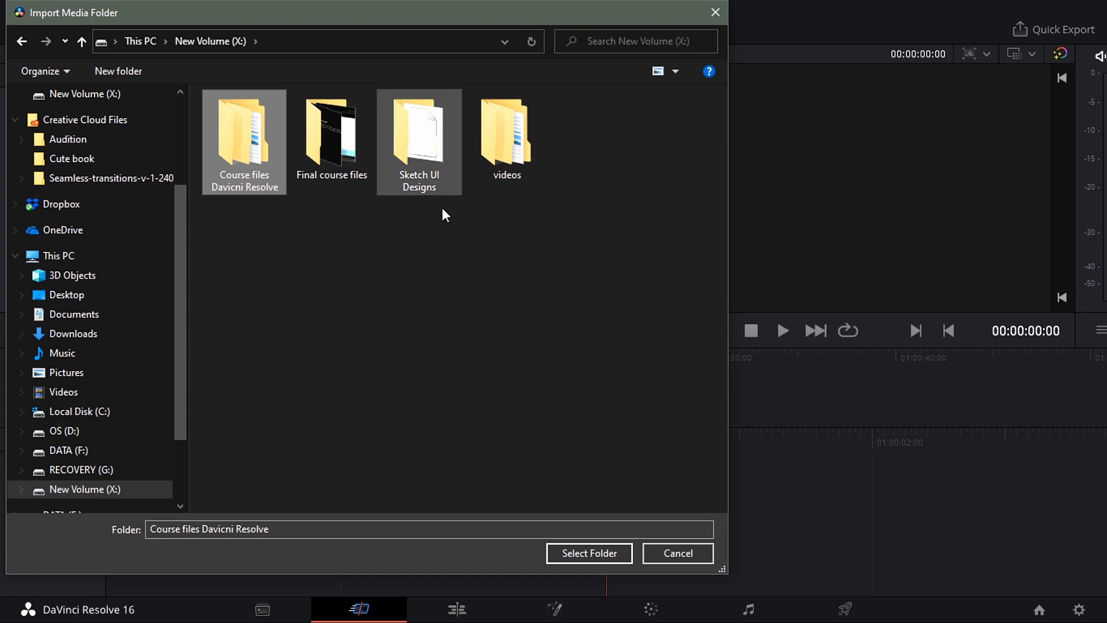
left_click(581, 553)
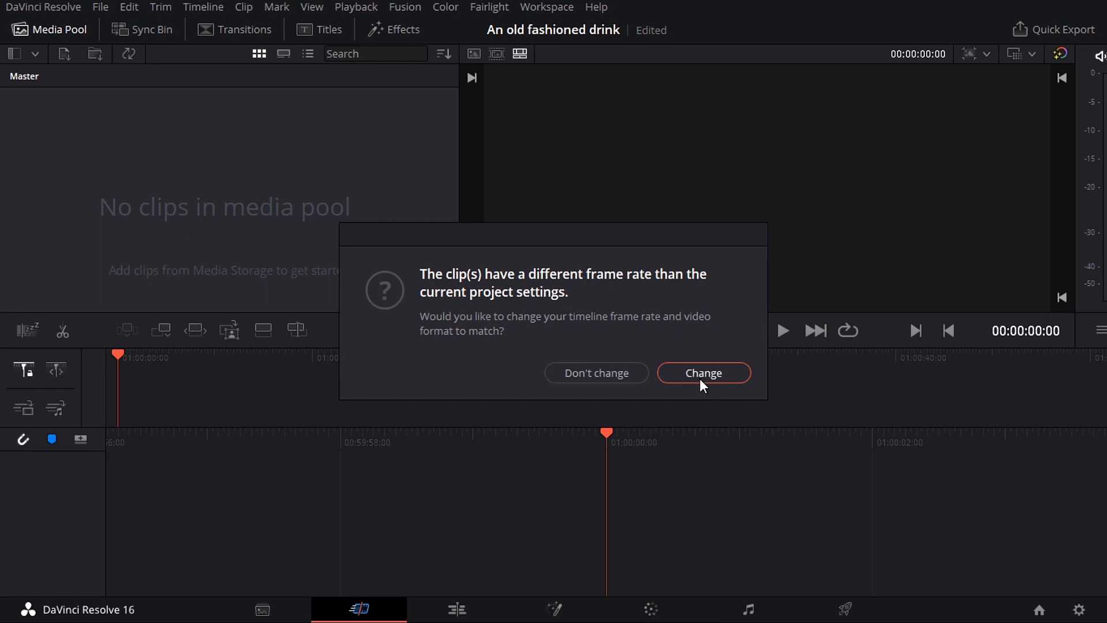
left_click(701, 380)
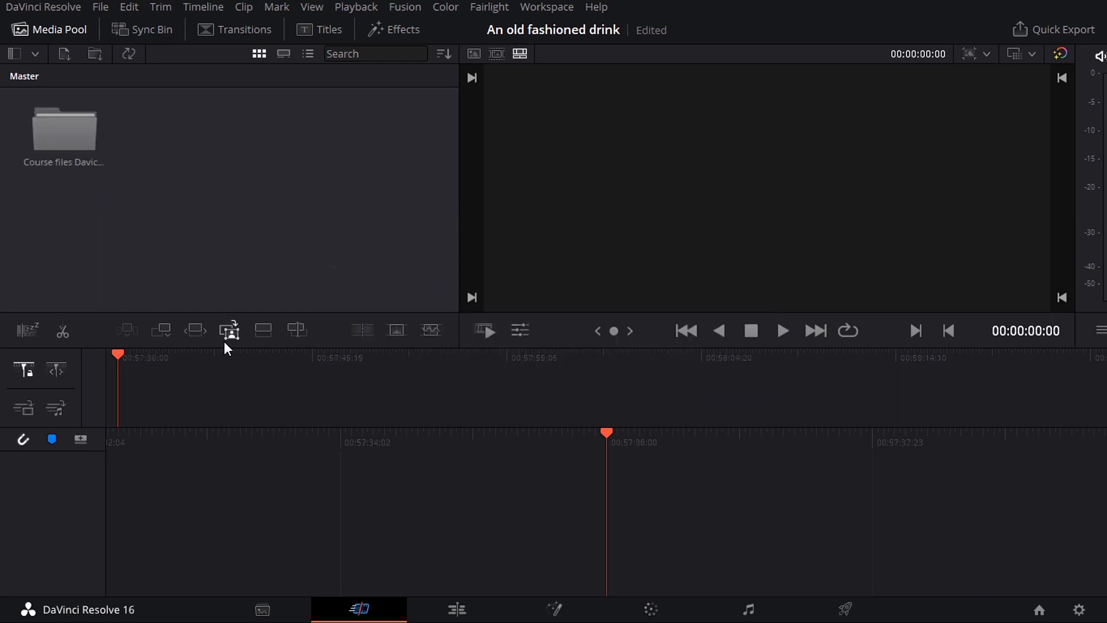
Open the imported Course files Davicni Resolve bin and look through the clips in its Video bin
double_click(81, 133)
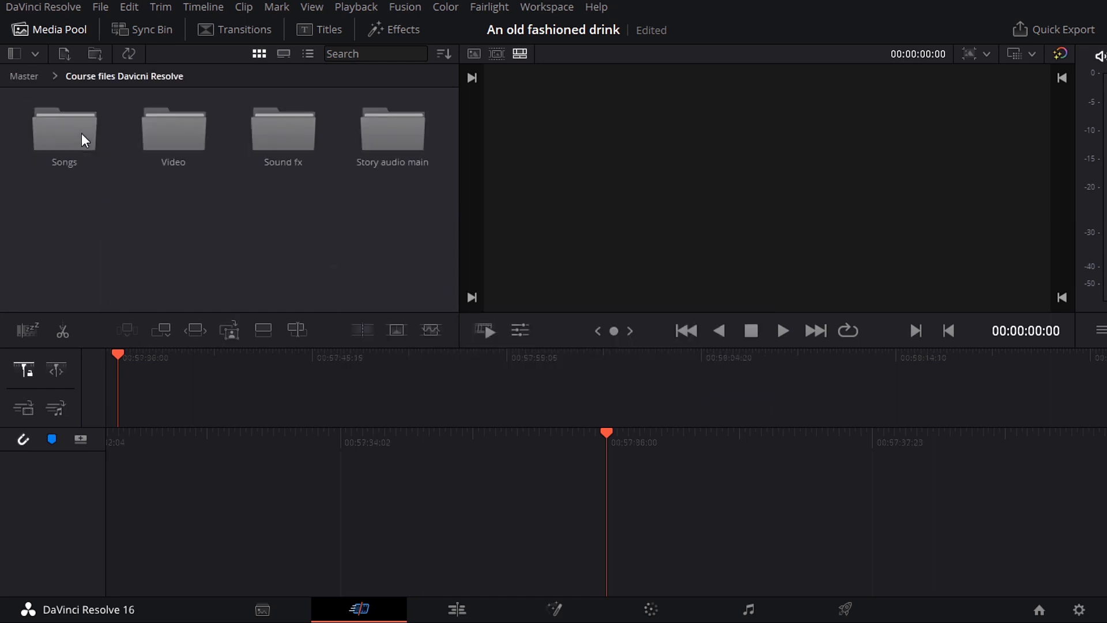
double_click(174, 132)
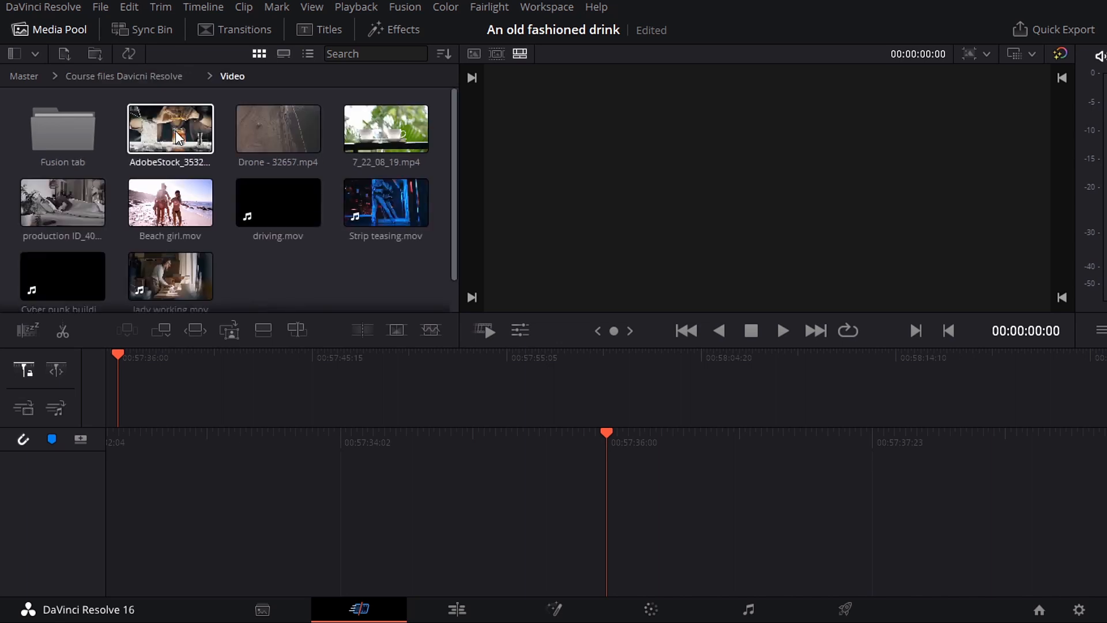
scroll(123, 208, "down", 1)
scroll(123, 208, "up", 1)
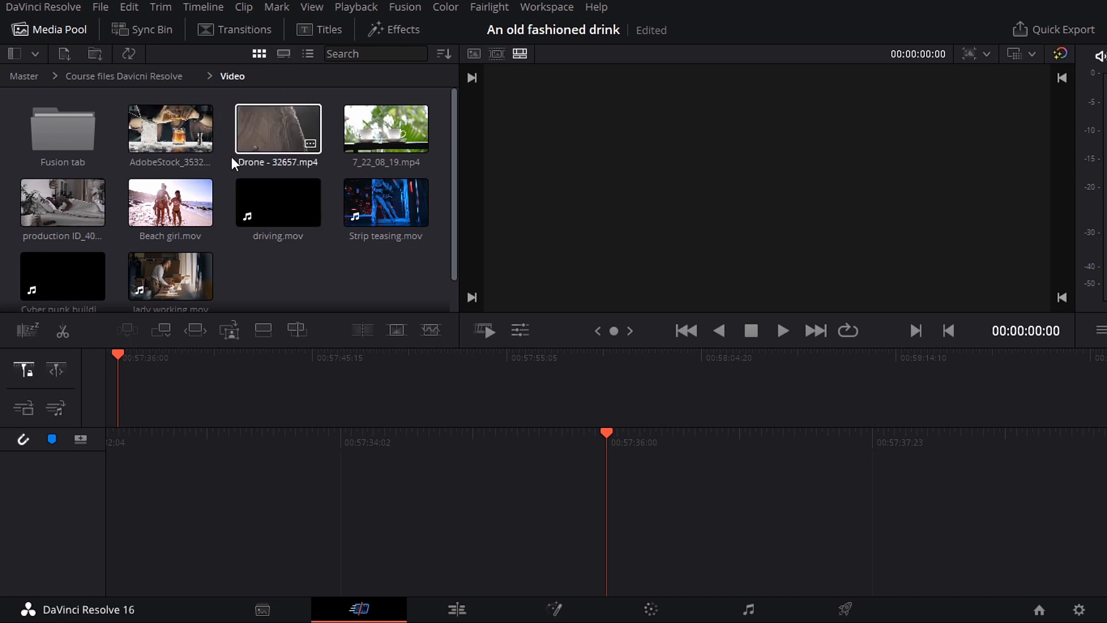
Compare the filmstrip and list views of the Video bin, return to thumbnails and try the clip search field
left_click(283, 53)
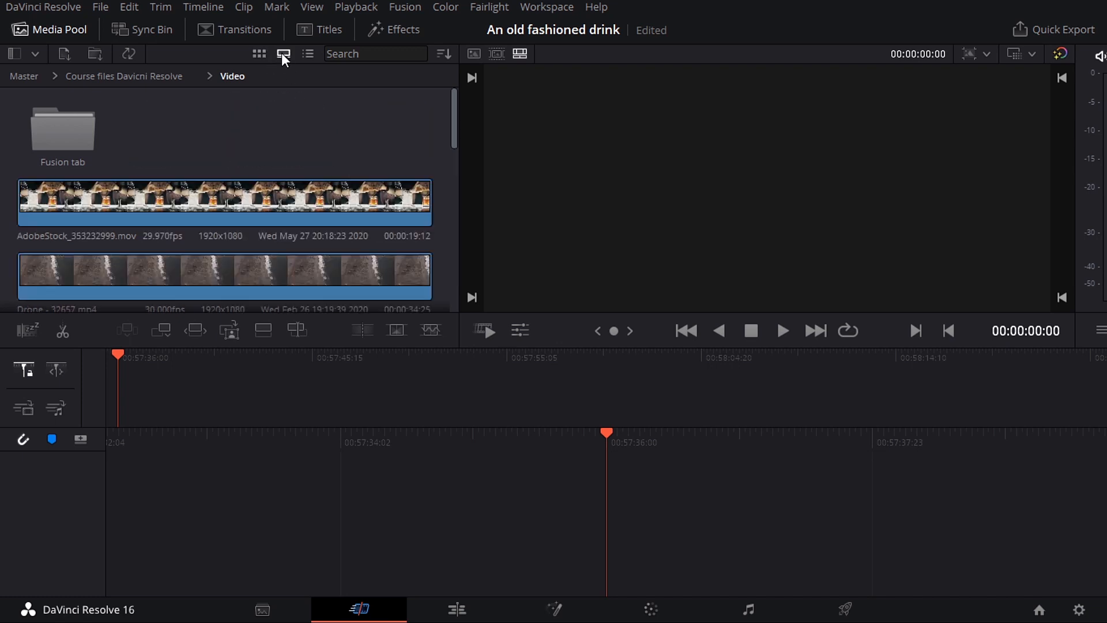
left_click(312, 53)
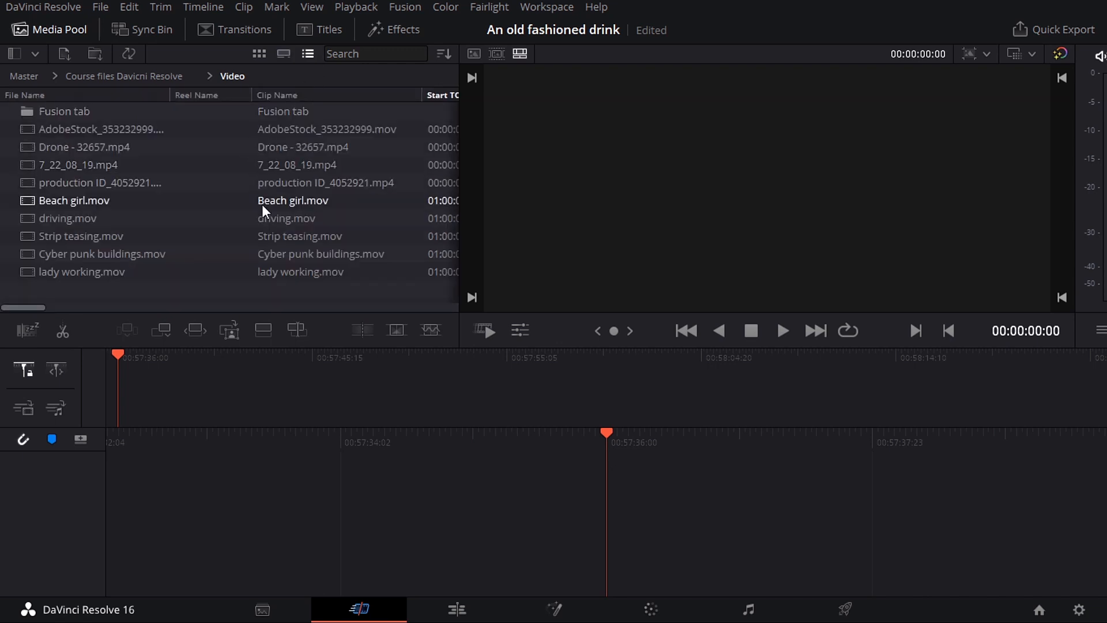
left_click(261, 57)
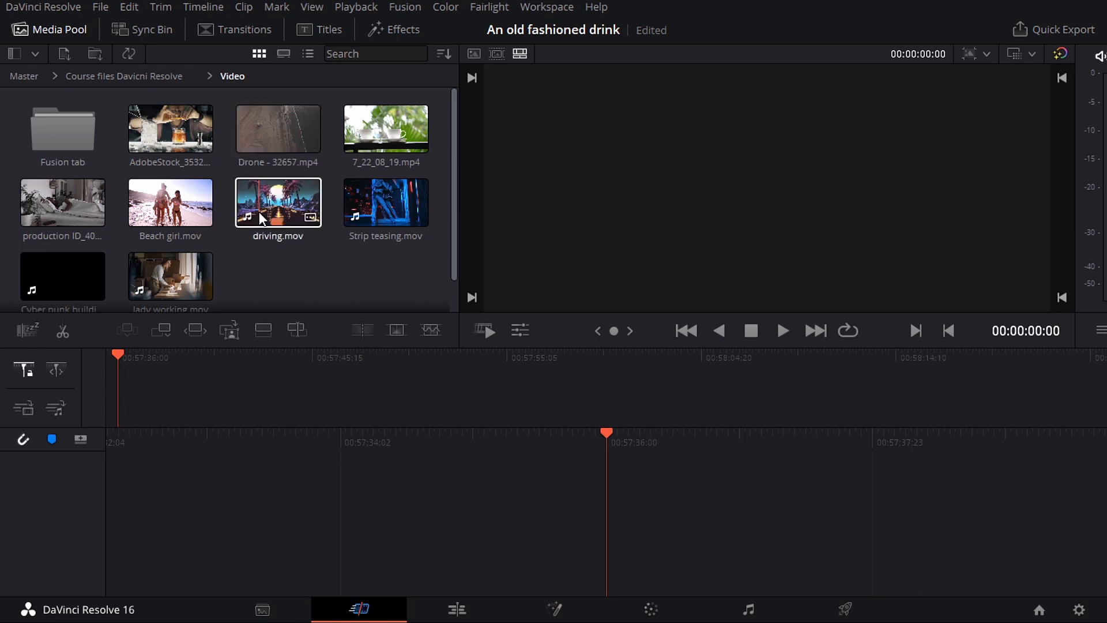
left_click(368, 53)
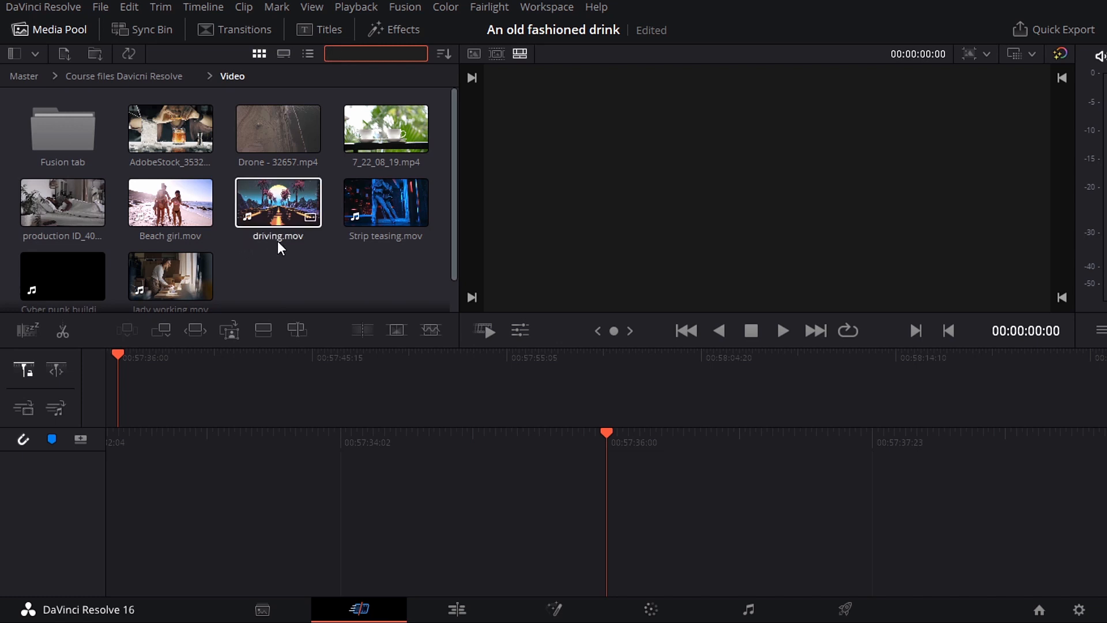
left_click(296, 269)
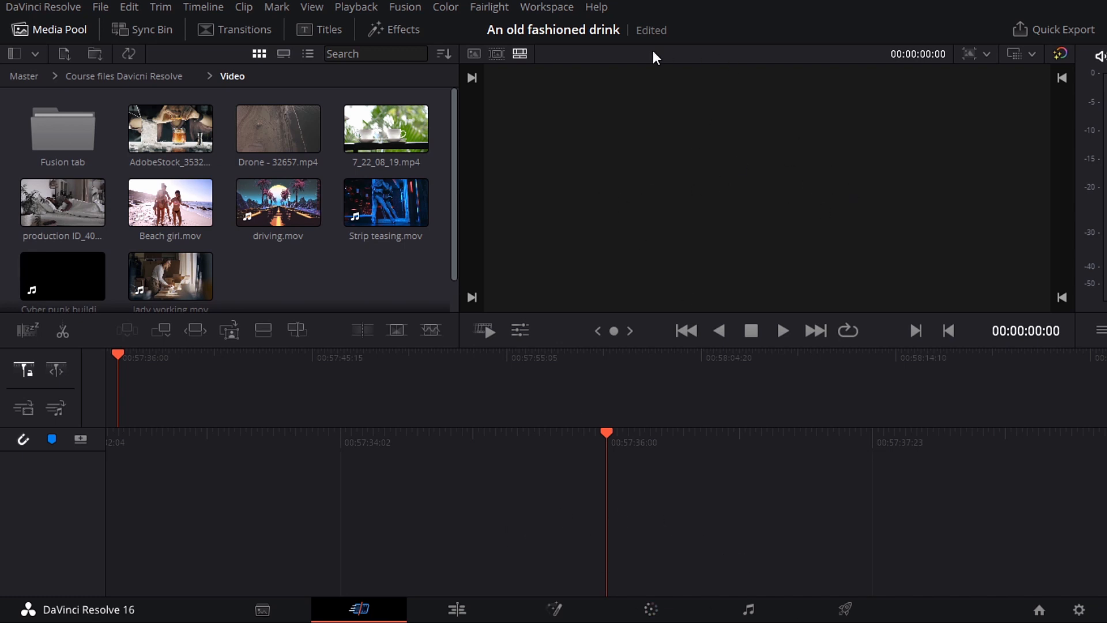
Preview Drone - 32657.mp4 in the viewer, then examine all the Video bin's clips as a source tape with scrubbing and Fast Review
left_click(269, 120)
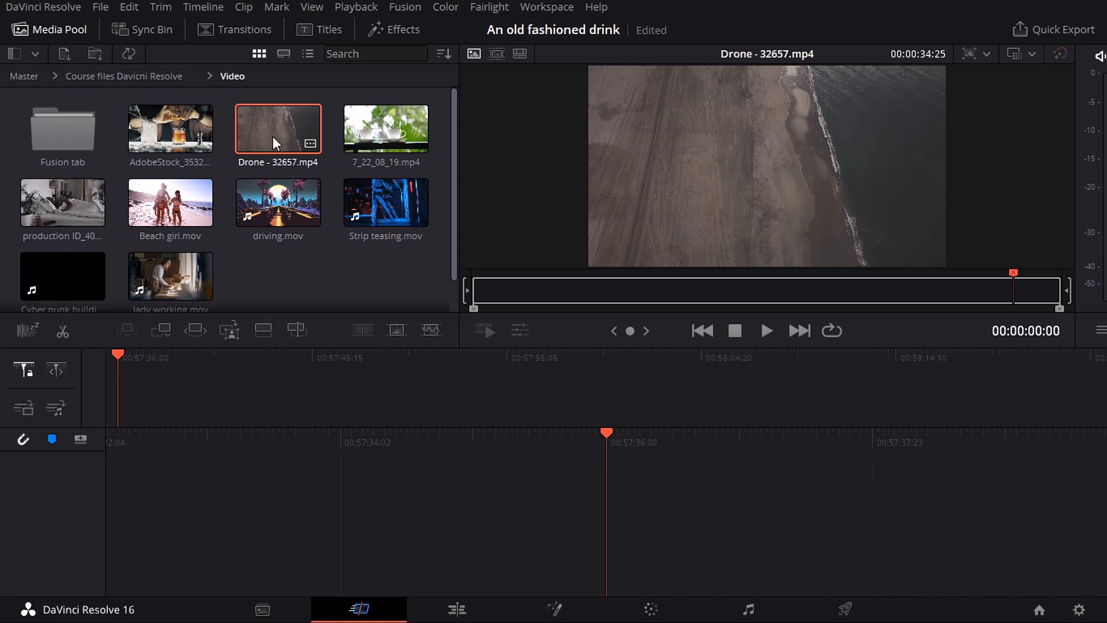
left_click(497, 53)
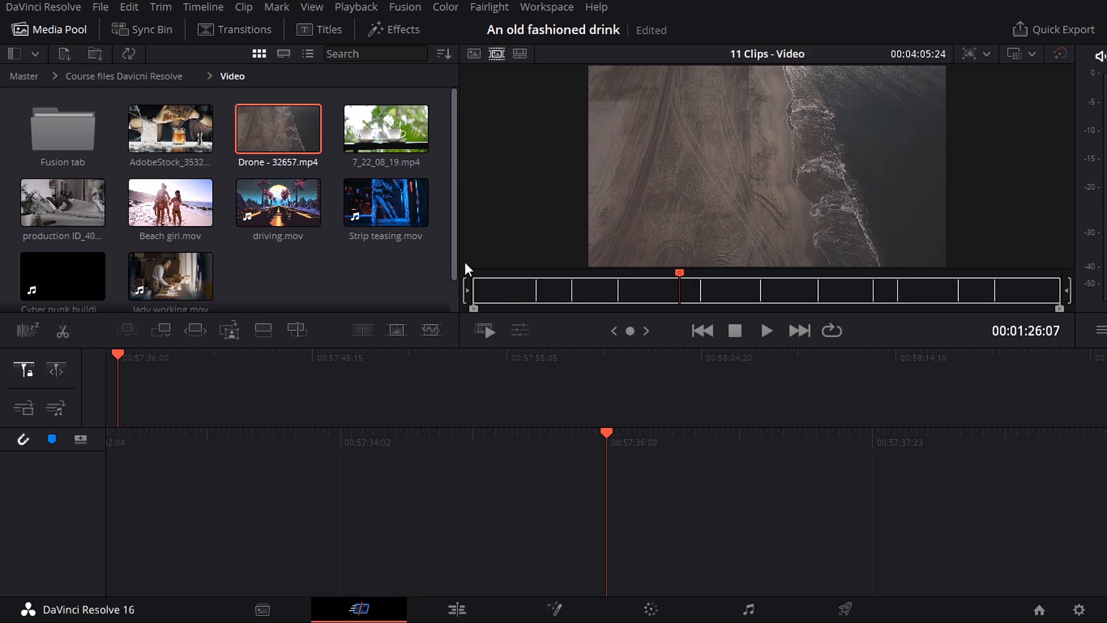
left_click_drag(680, 273, 476, 298)
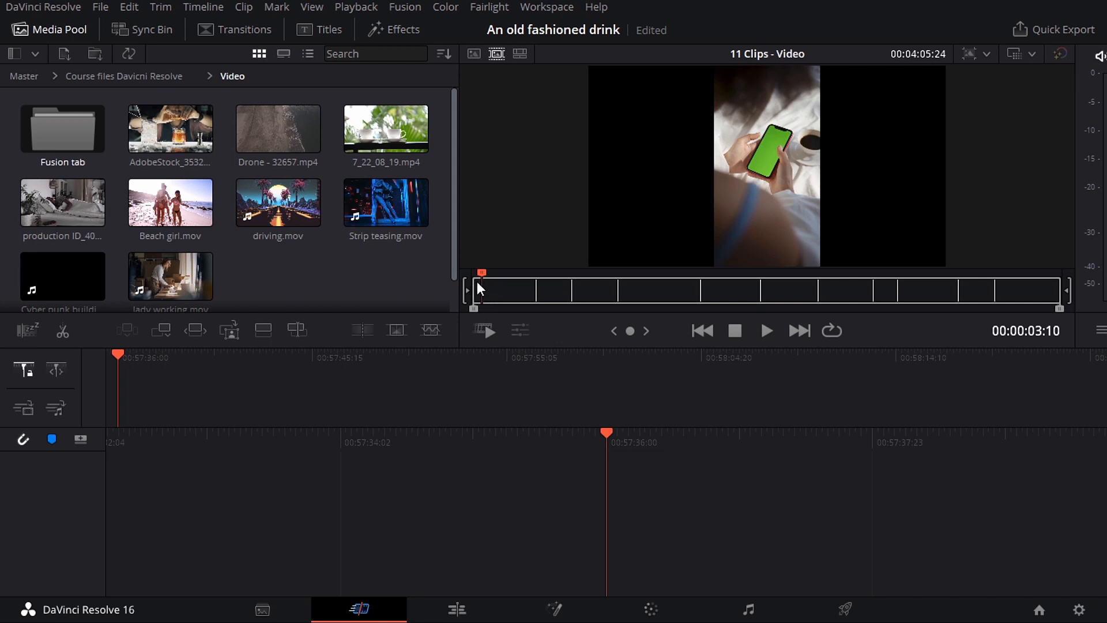
left_click(485, 330)
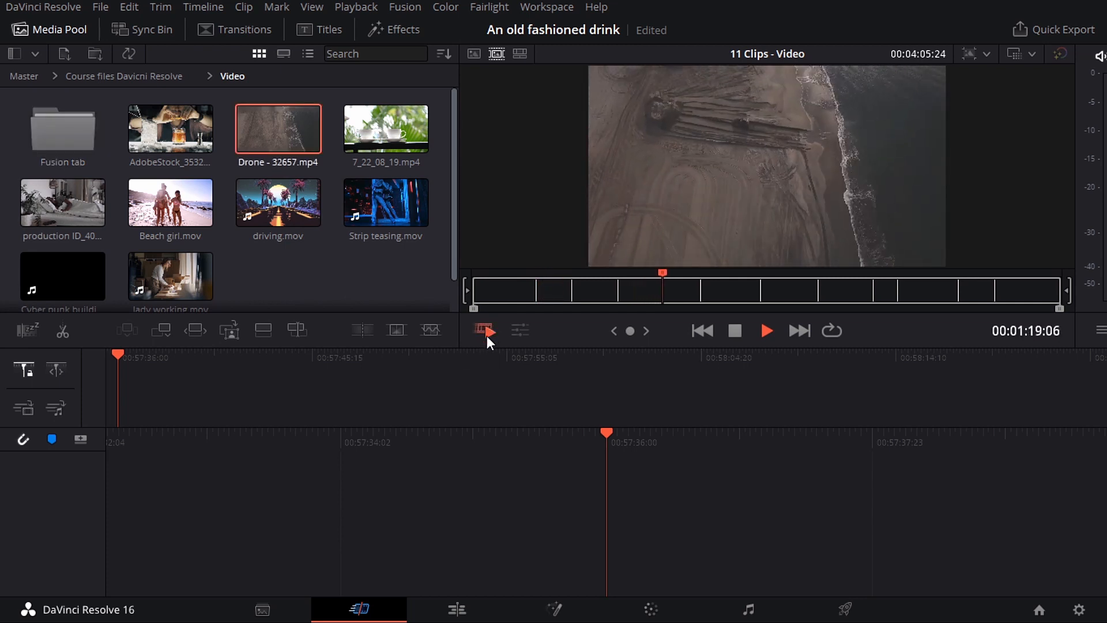
key("space")
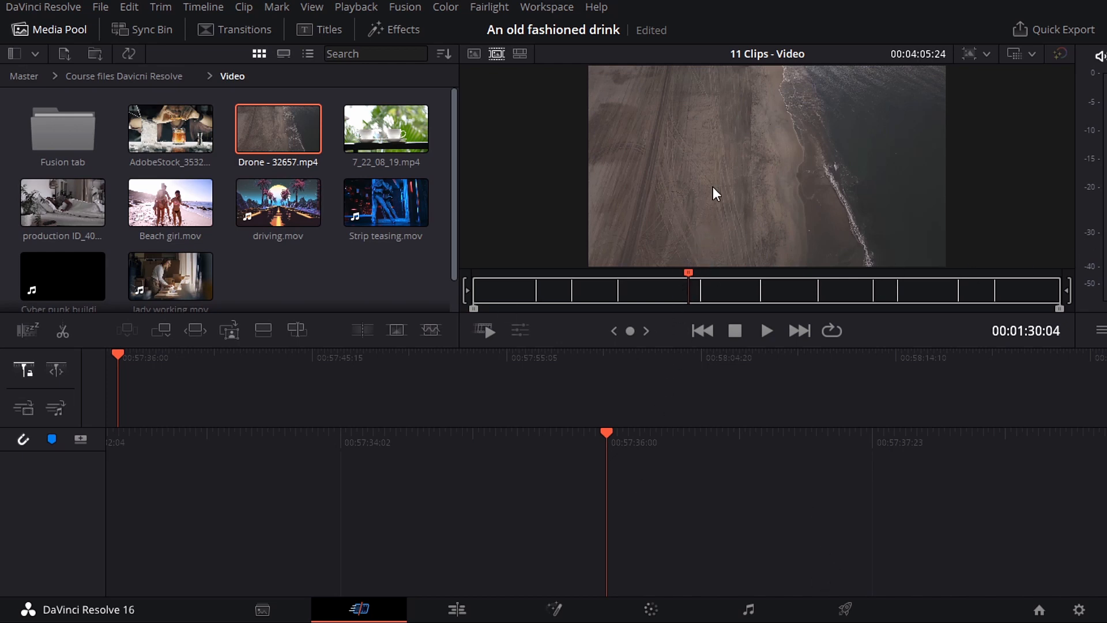
Place the whole source tape on a new timeline, play it in the timeline viewer and undo the addition
left_click_drag(712, 176, 623, 524)
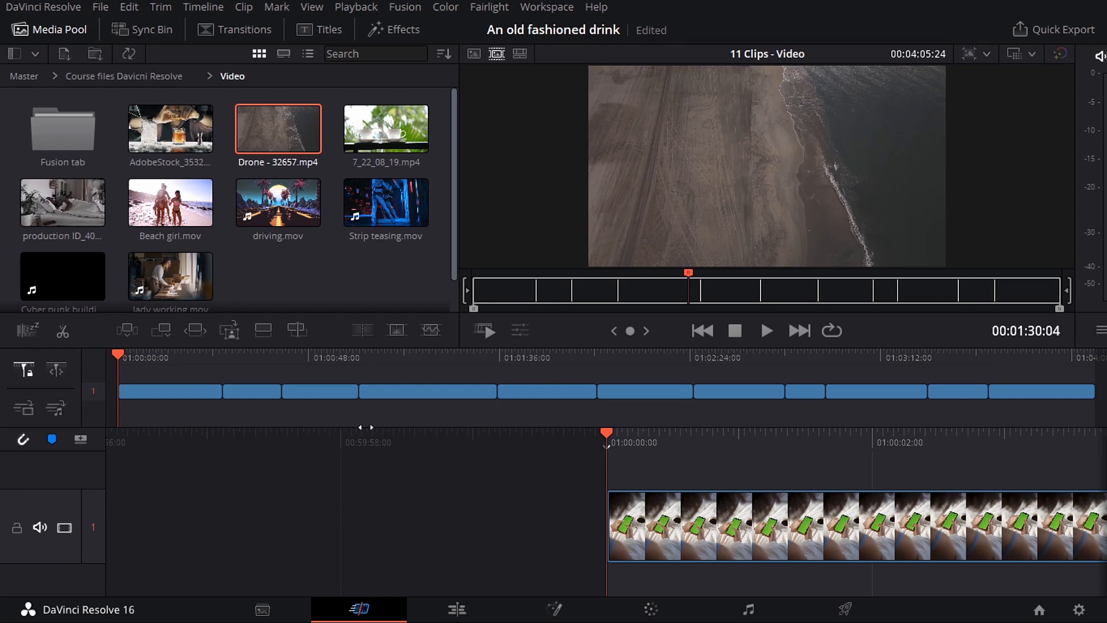
left_click(521, 54)
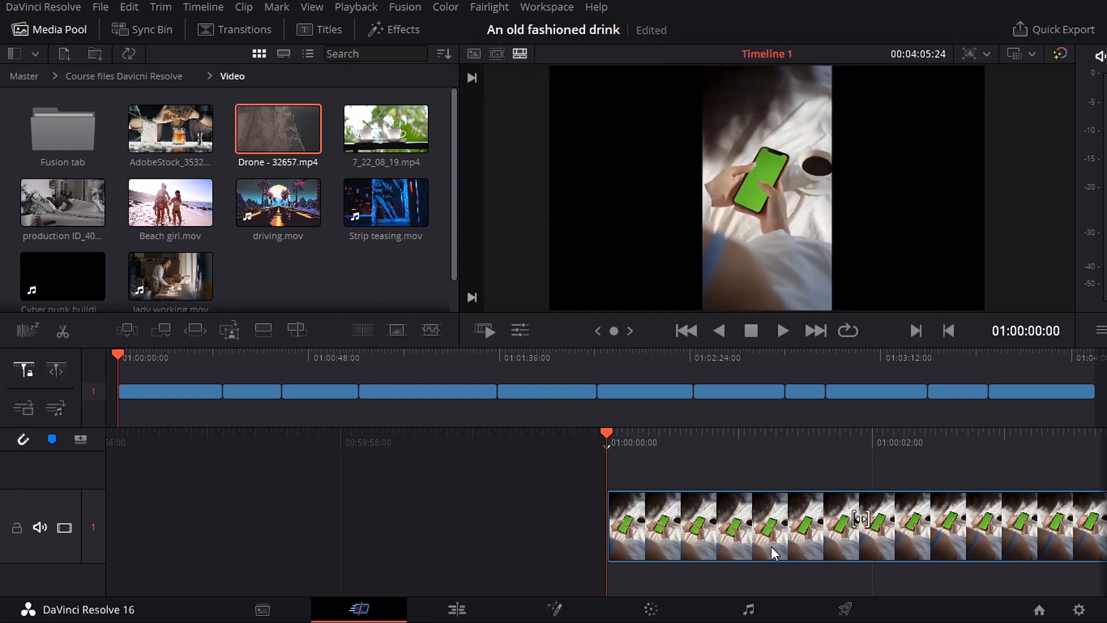
key("space")
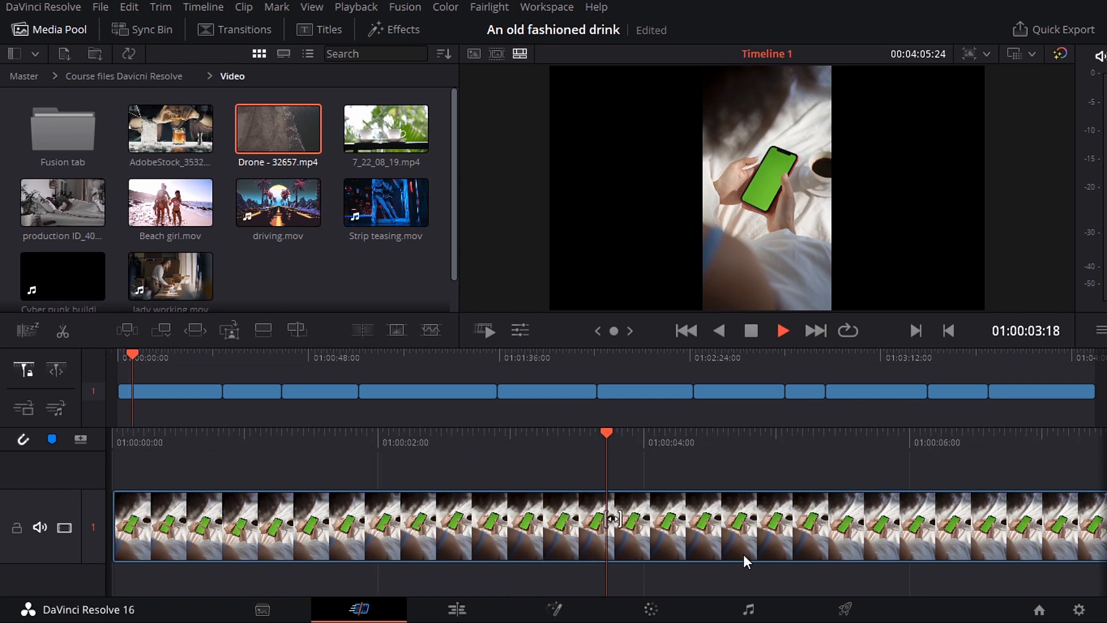
key("space")
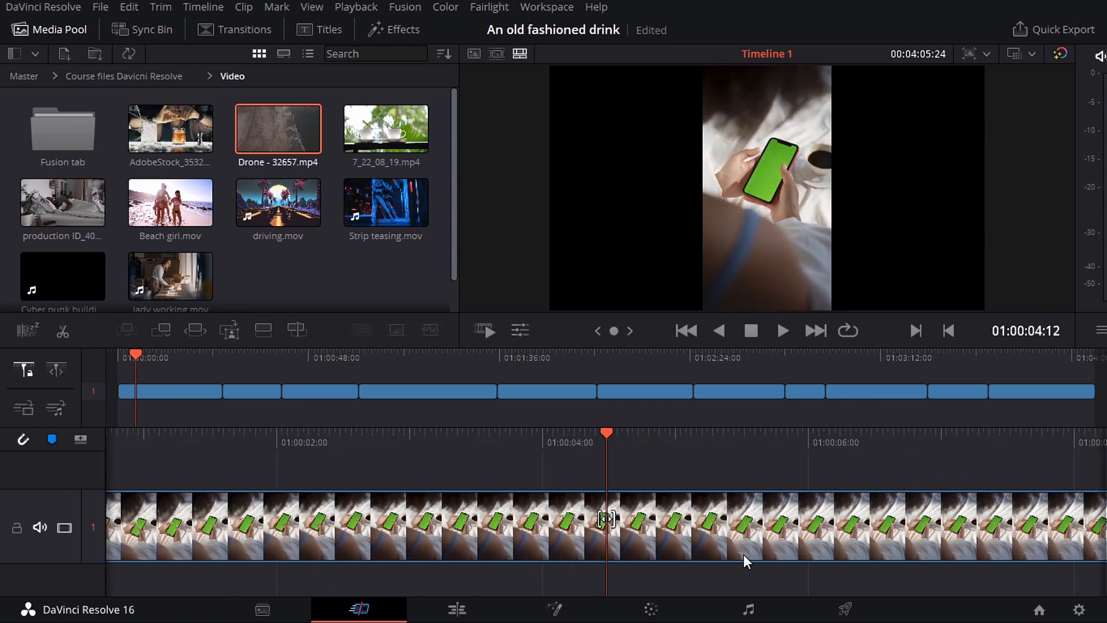
key("ctrl+z")
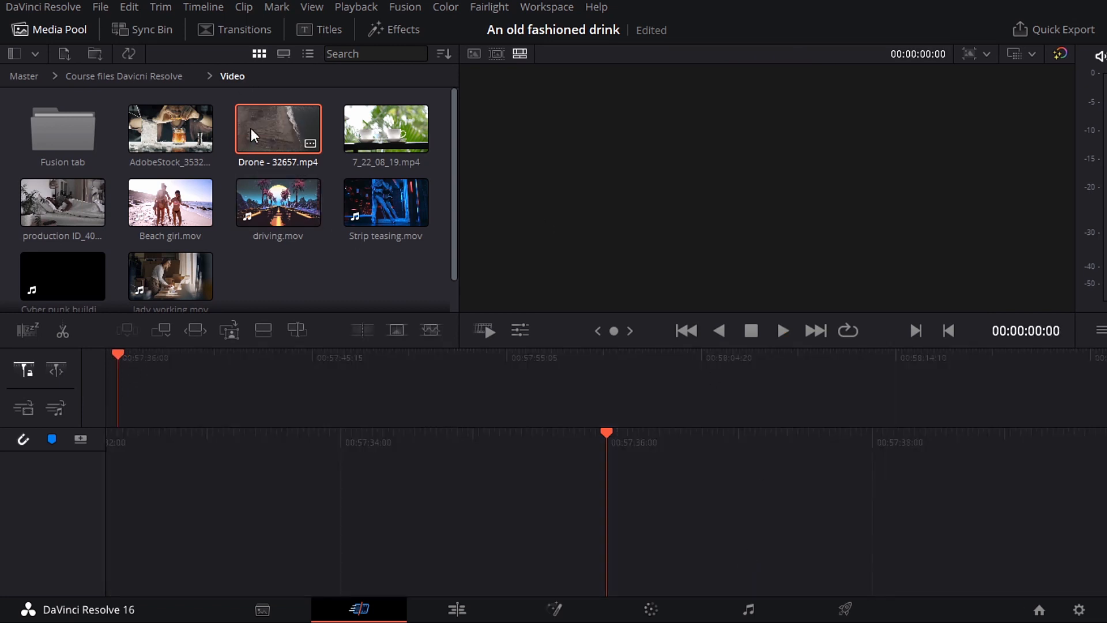
Place the Drone - 32657.mp4 clip at the start of a new timeline
left_click_drag(274, 120, 614, 523)
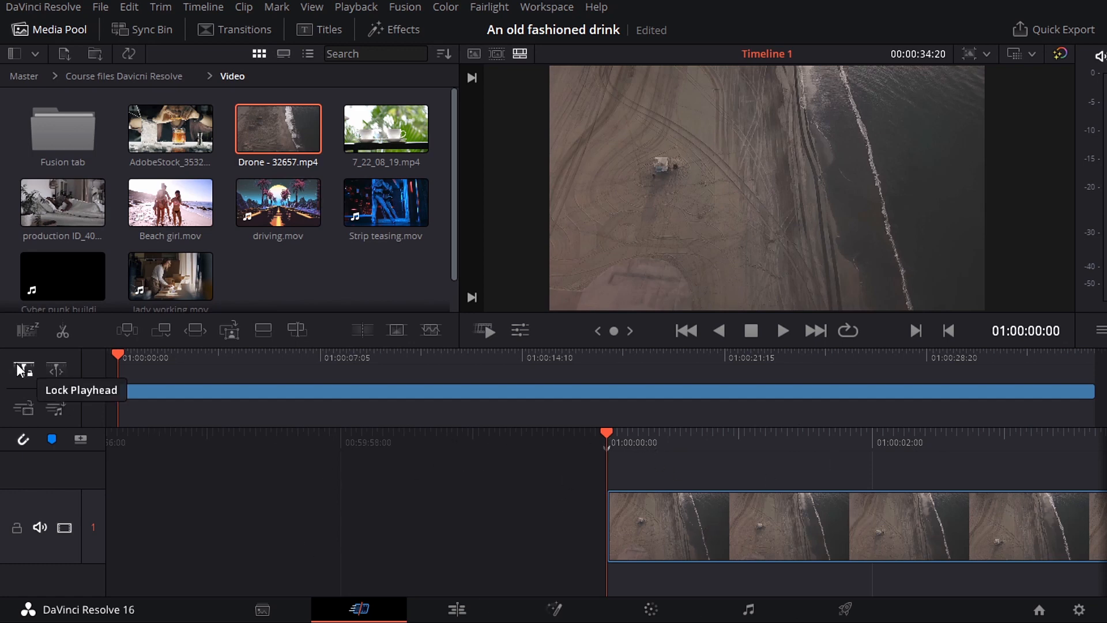
Compare the free and locked playhead modes by scrubbing and playing the timeline, and look at the Sync Bin
left_click(56, 370)
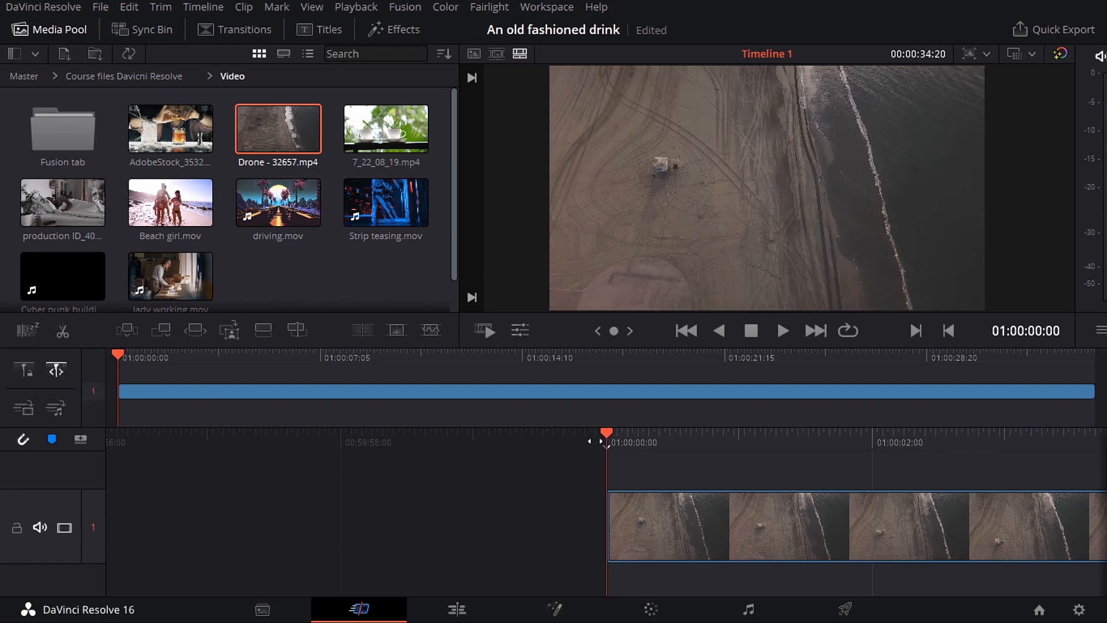
left_click_drag(692, 430, 600, 445)
key("space")
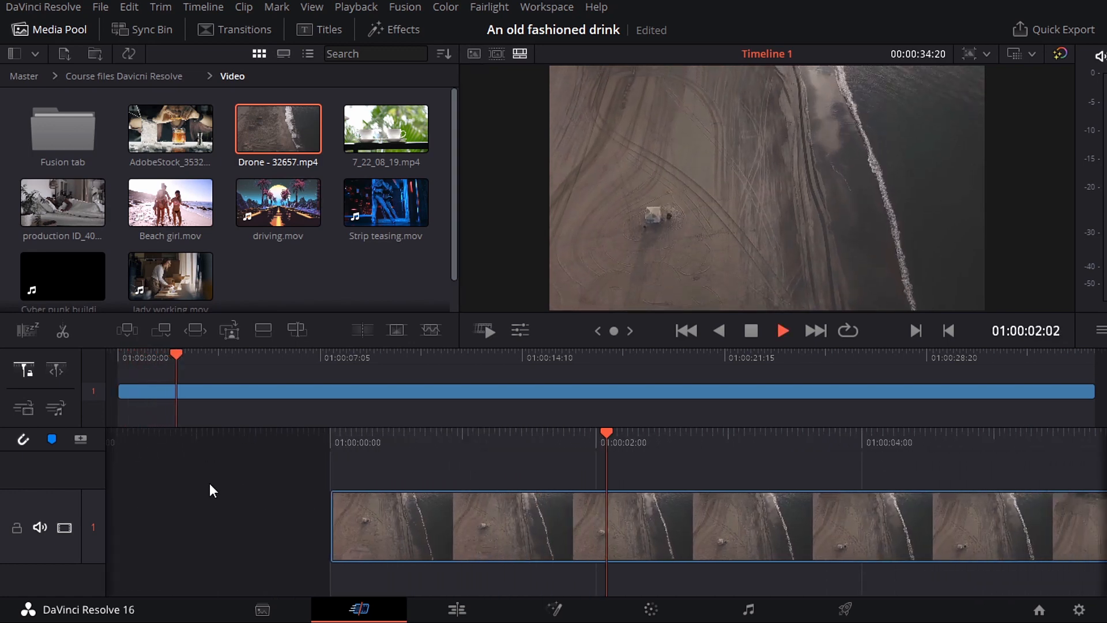
key("space")
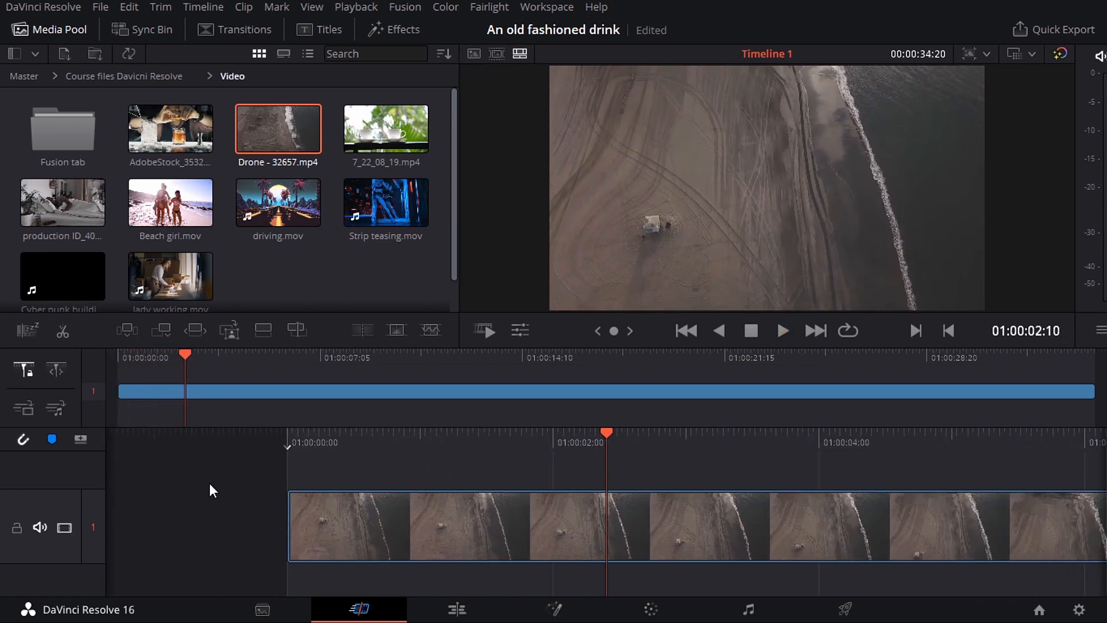
left_click(151, 28)
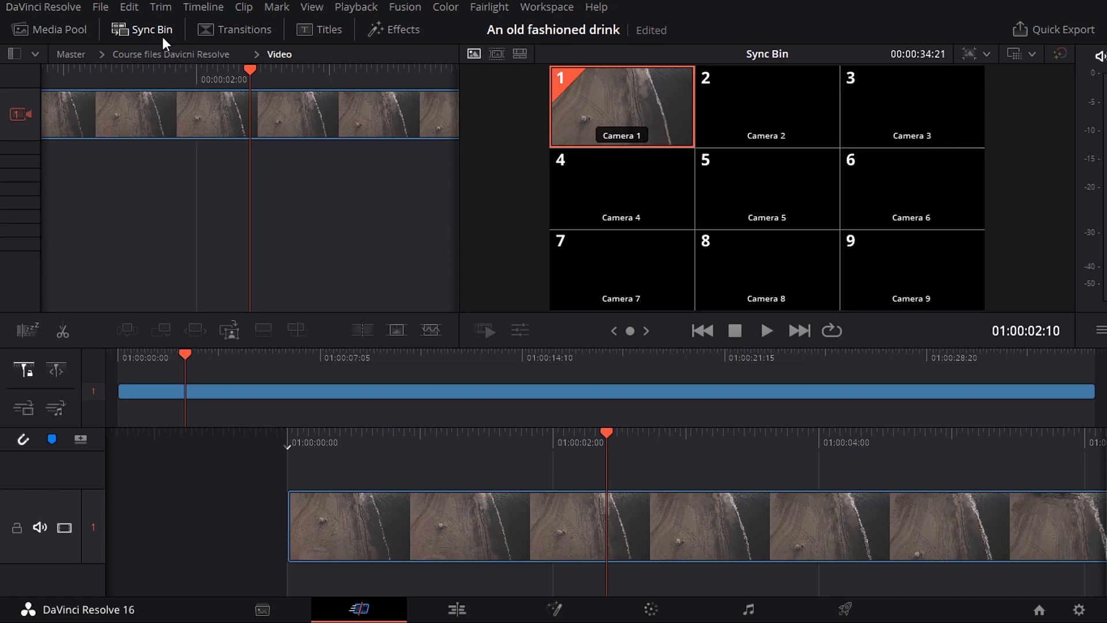
Split the drone clip on the timeline at 01:00:06:10 and place a Blur Dissolve transition on the cut
left_click(230, 25)
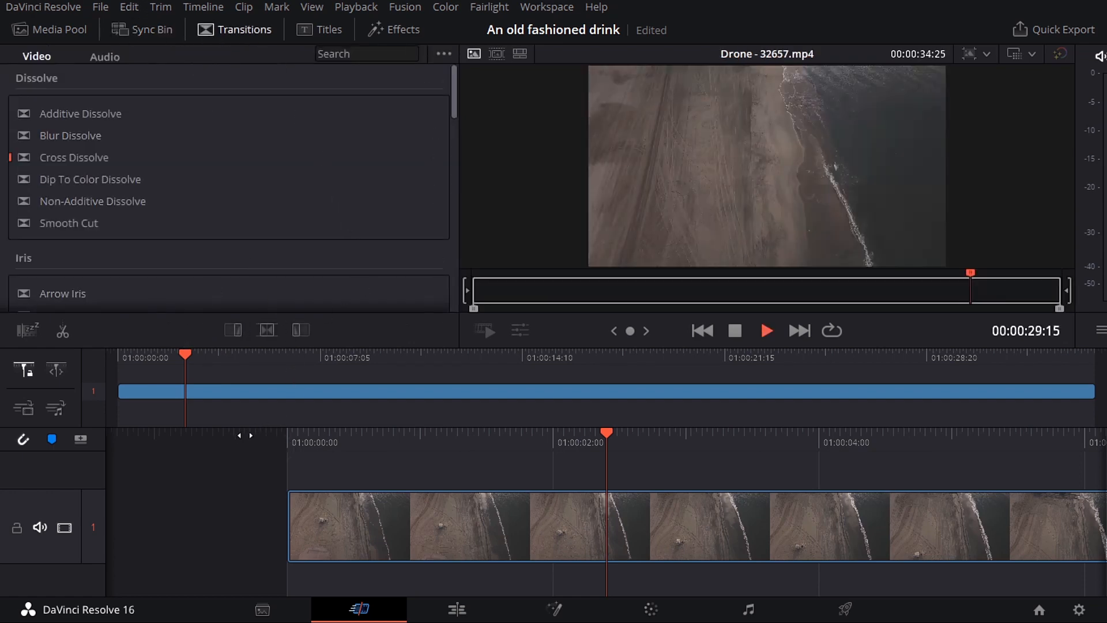
key("space")
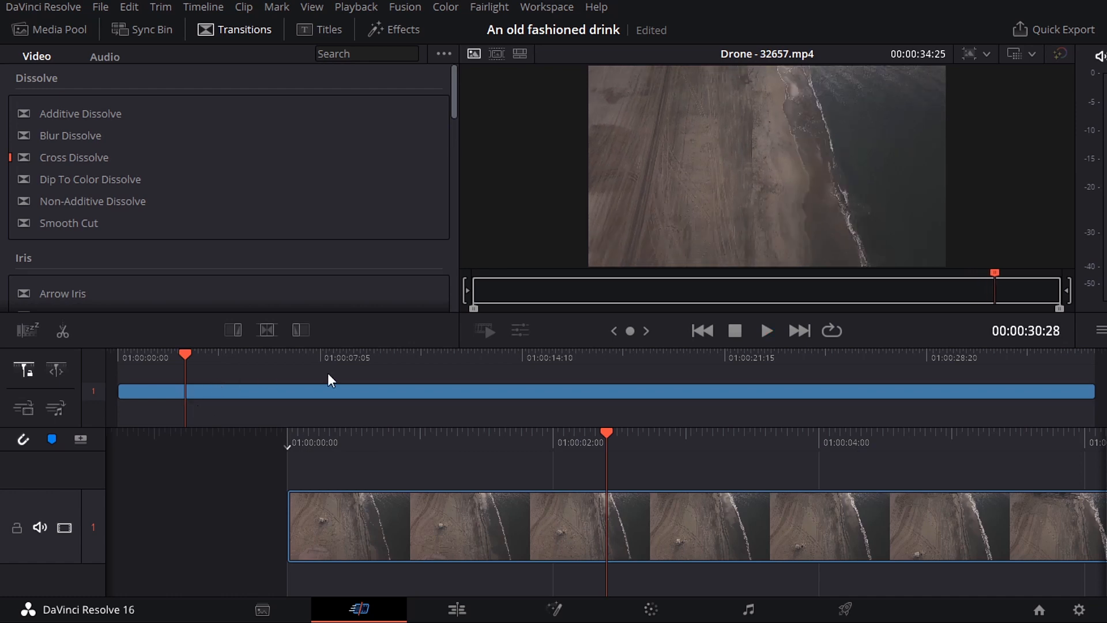
left_click(232, 353)
key("space")
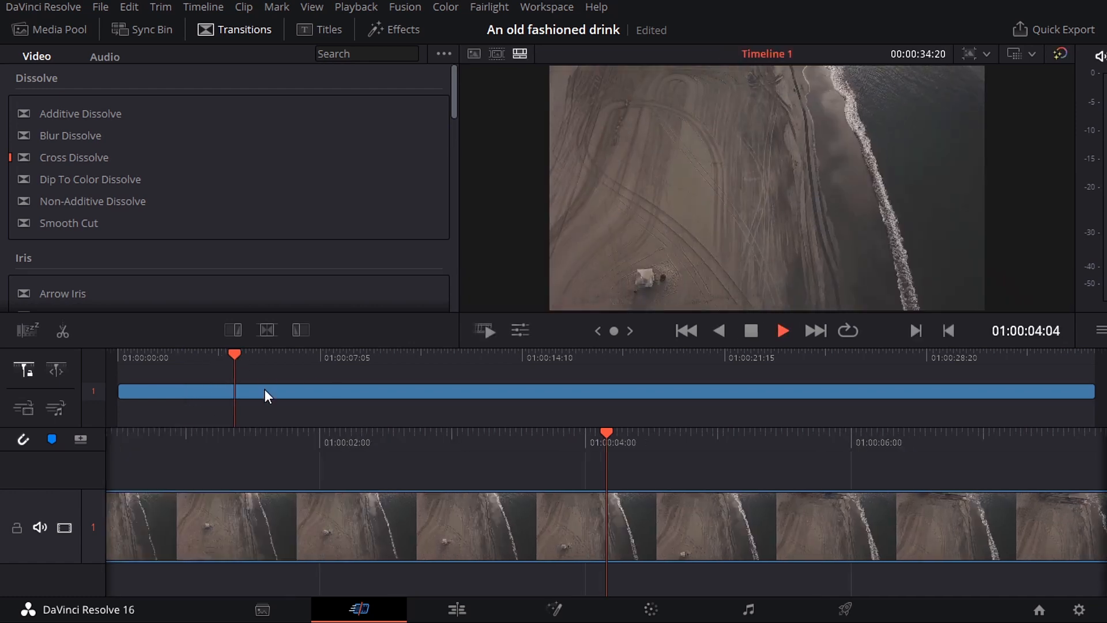
key("space")
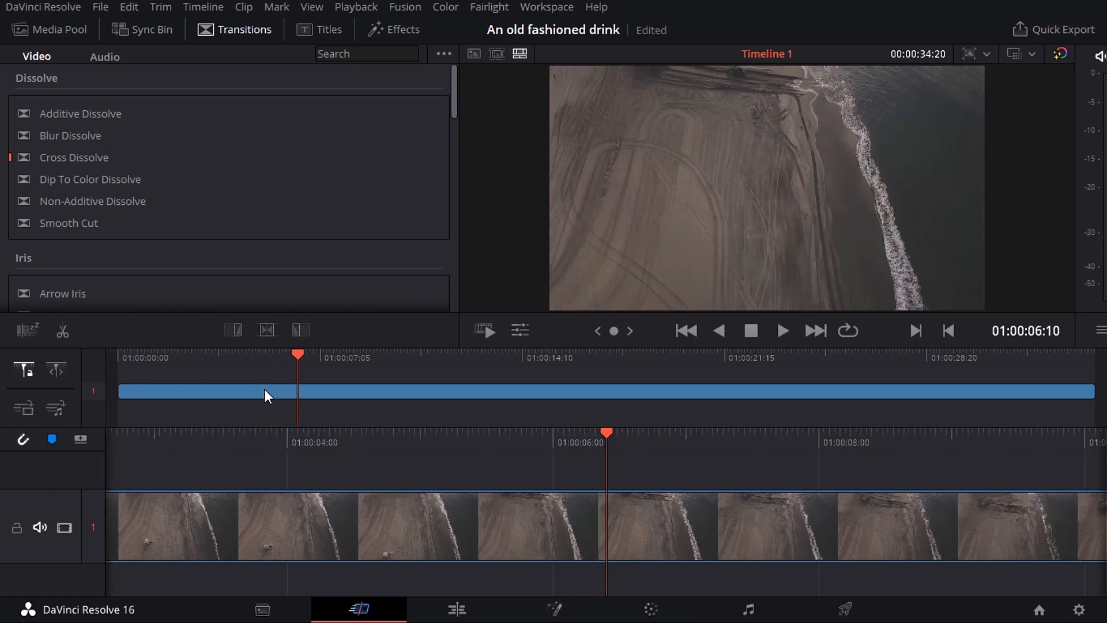
left_click(63, 331)
left_click_drag(101, 135, 309, 402)
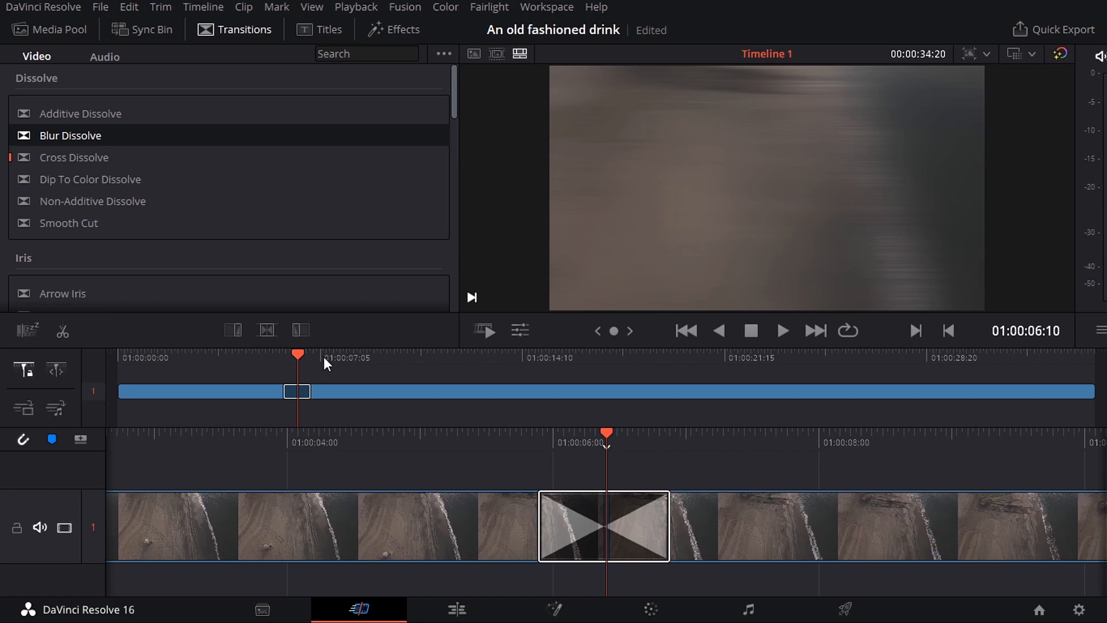
Scrub back before the Blur Dissolve and play the timeline through the transition
left_click_drag(324, 356, 254, 361)
key("space")
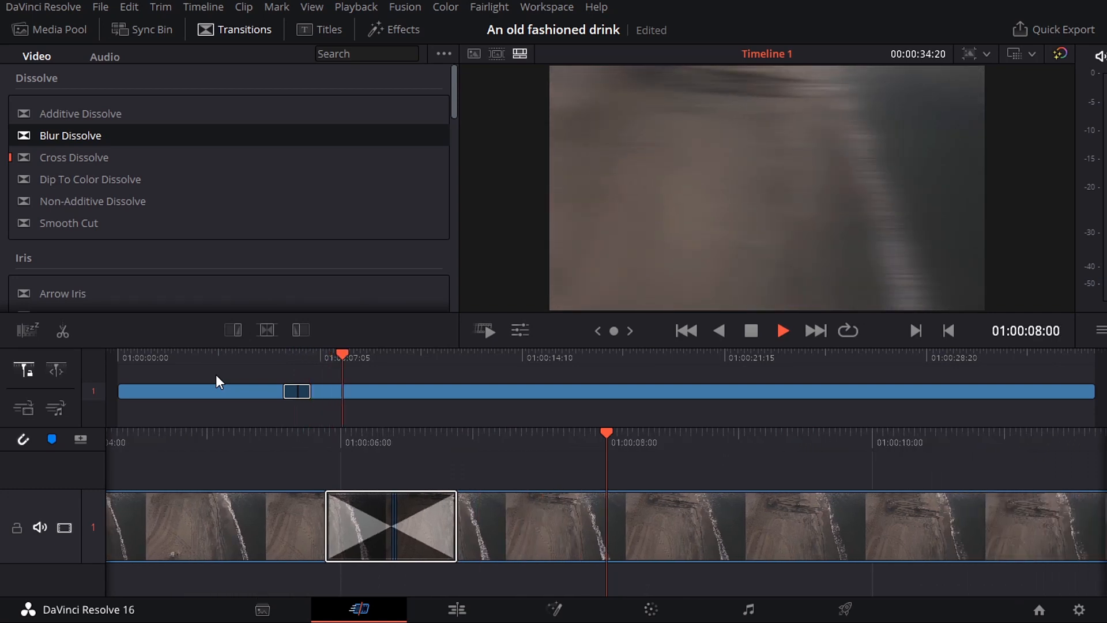
key("space")
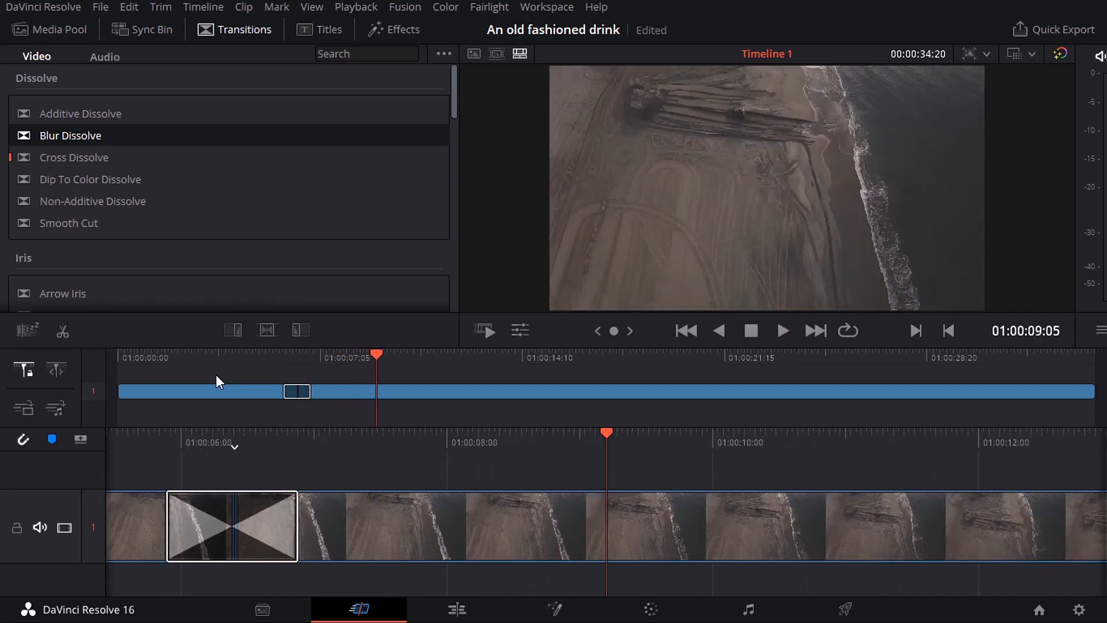
Place an M Lower 3rd title on a new track above the drone footage, starting at about 01:00:09:05
left_click(325, 29)
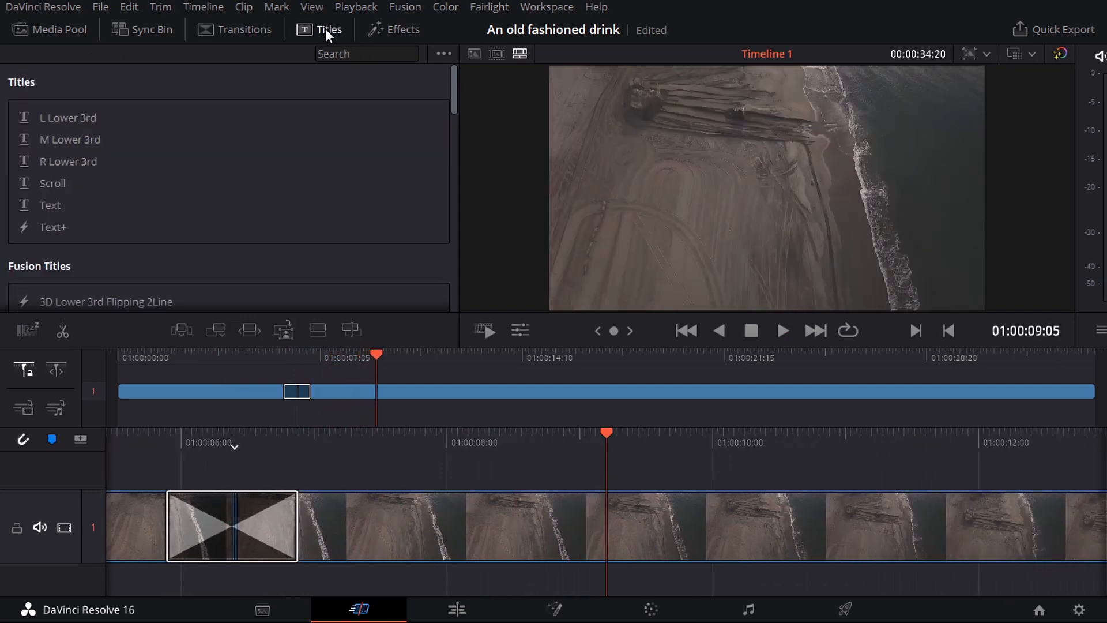
left_click_drag(70, 137, 381, 374)
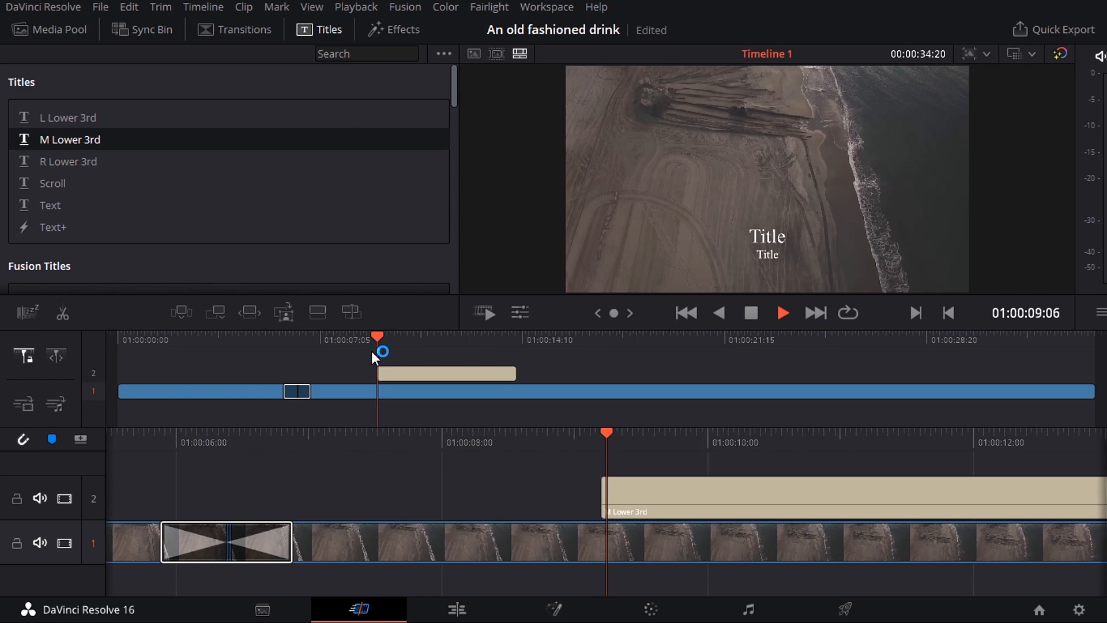
key("space")
Open the text settings of the M Lower 3rd title and change its first text line to "Ocean"
left_click(435, 369)
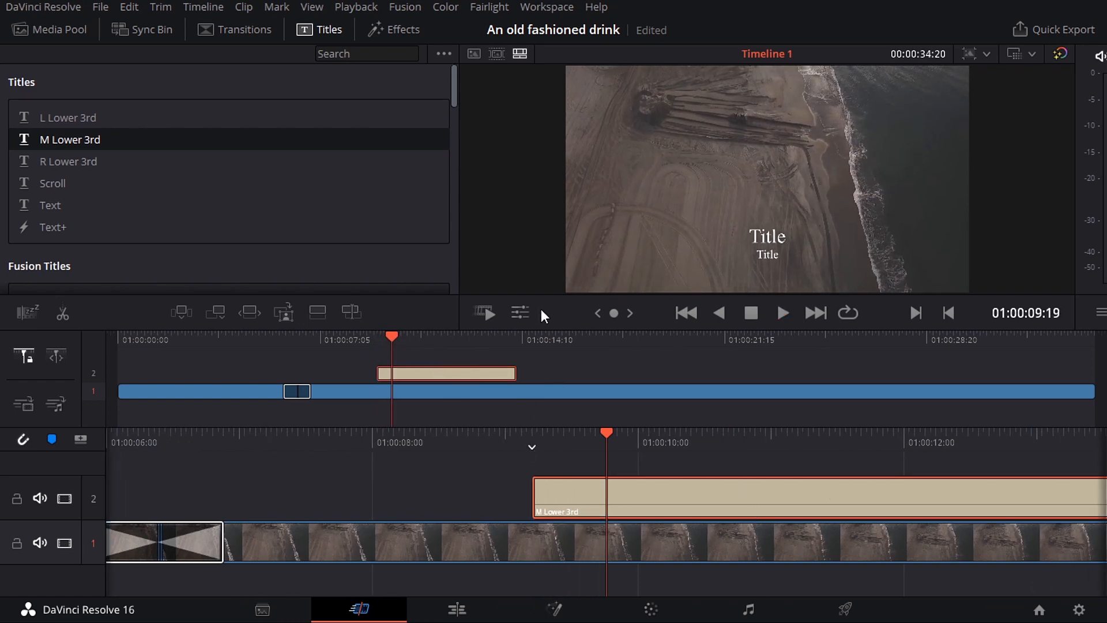
left_click(524, 314)
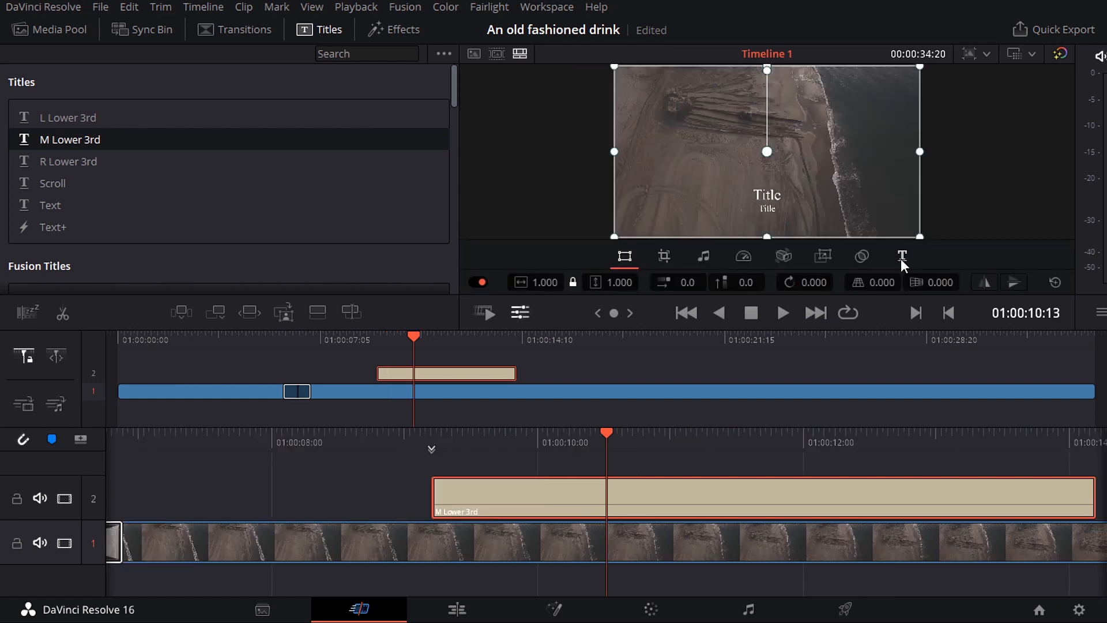
left_click(902, 256)
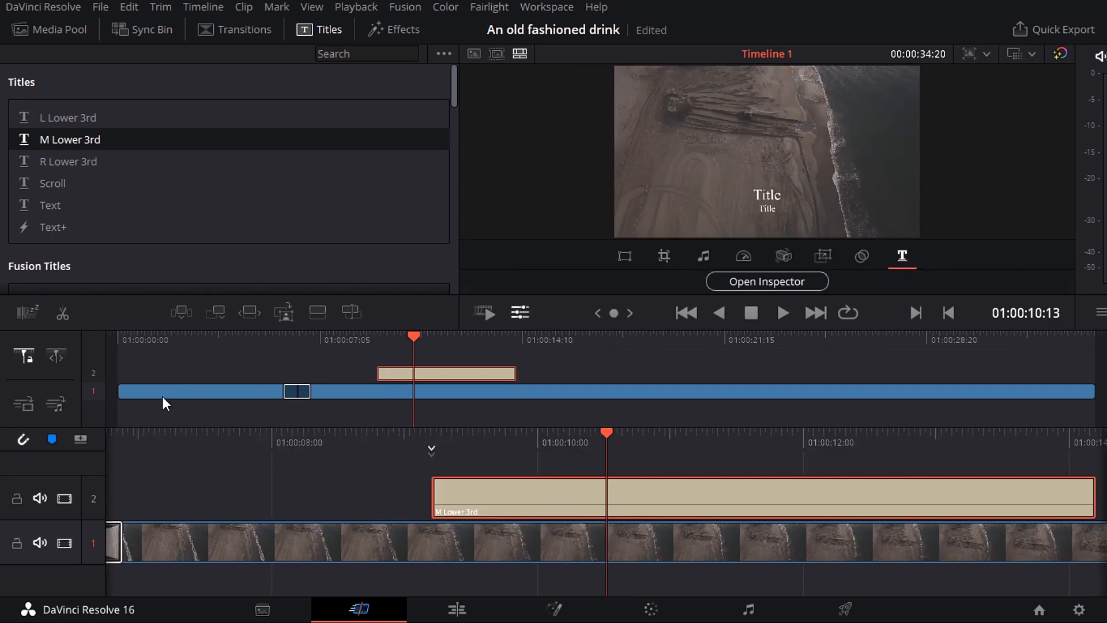
left_click_drag(58, 78, 2, 84)
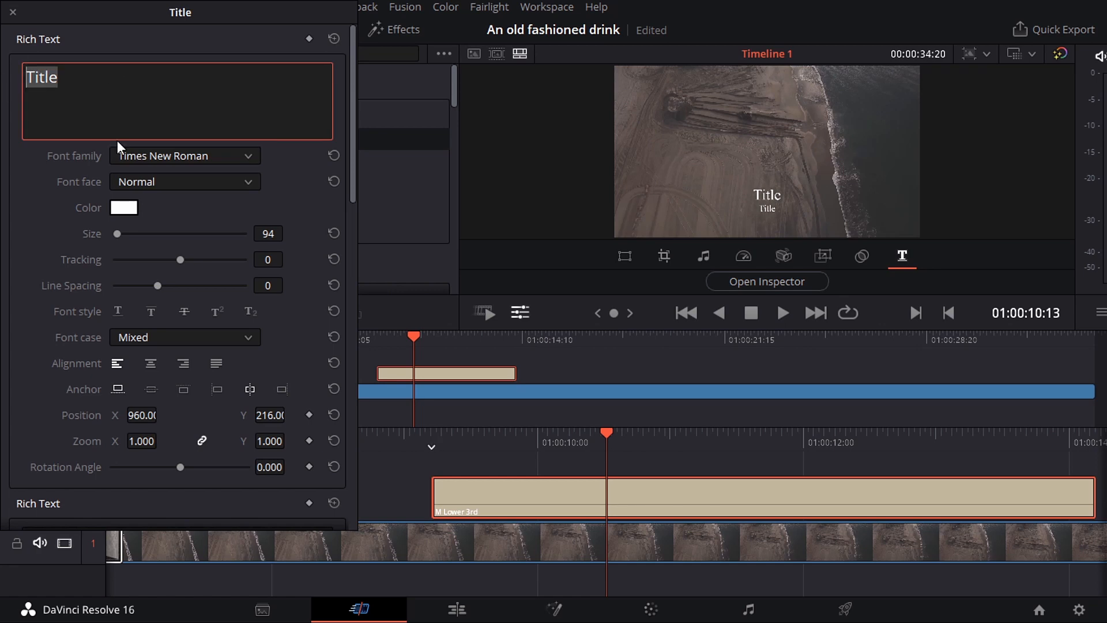
type("Ocean")
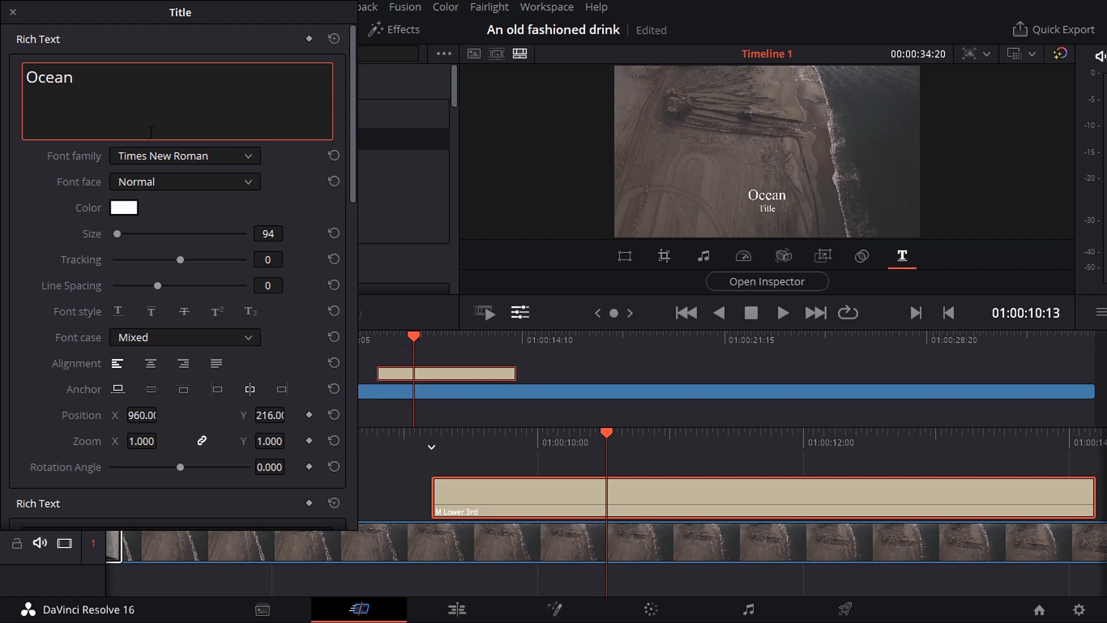
left_click(164, 153)
left_click(164, 153)
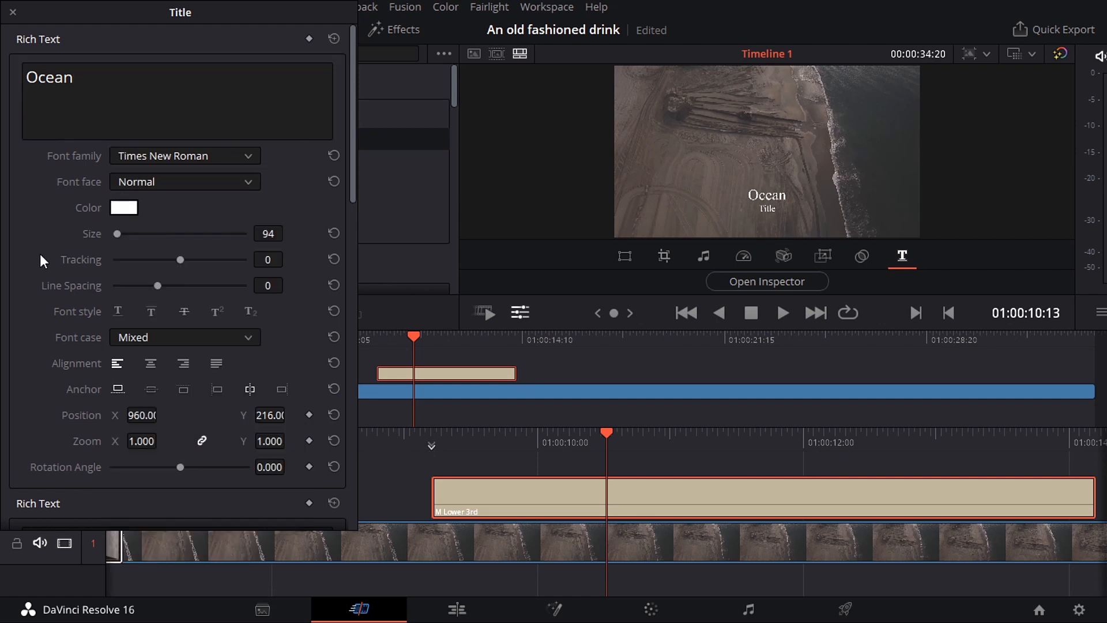
Change the title's second text line to "View", close its text settings and play the timeline past the title
scroll(40, 254, "down", 7)
left_click(70, 155)
key("ctrl+a")
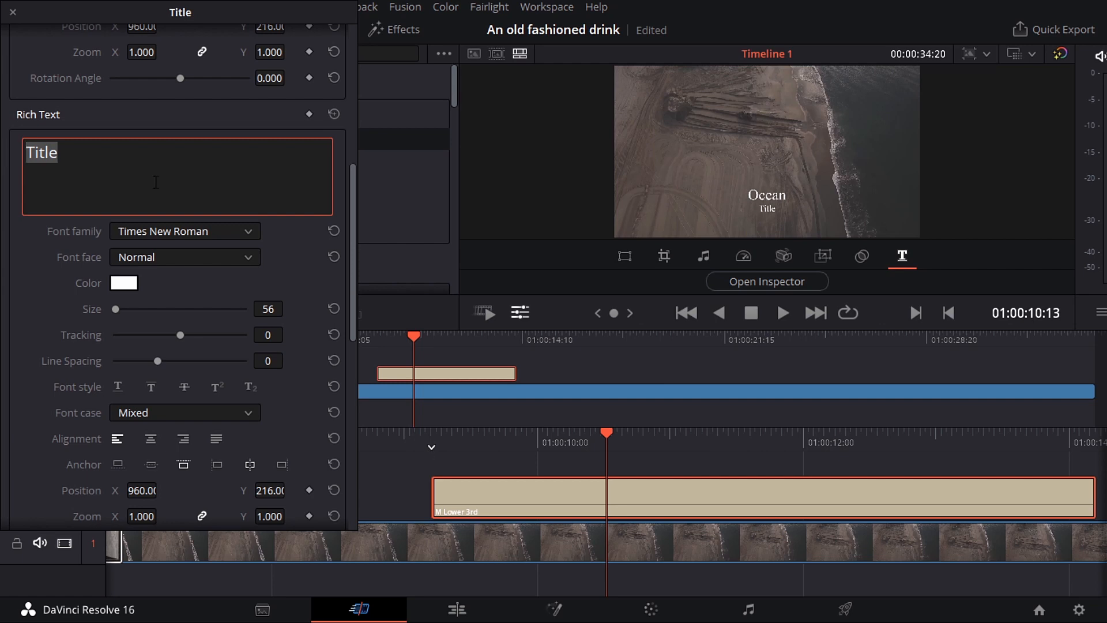
type("Viez")
key("BackSpace")
type("w")
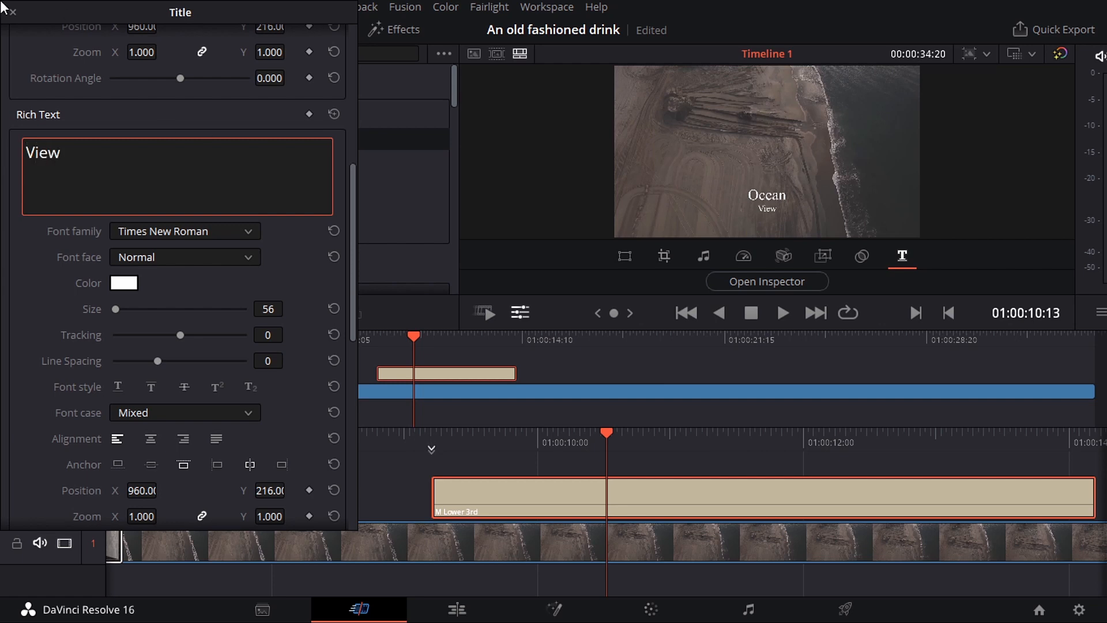
left_click(13, 11)
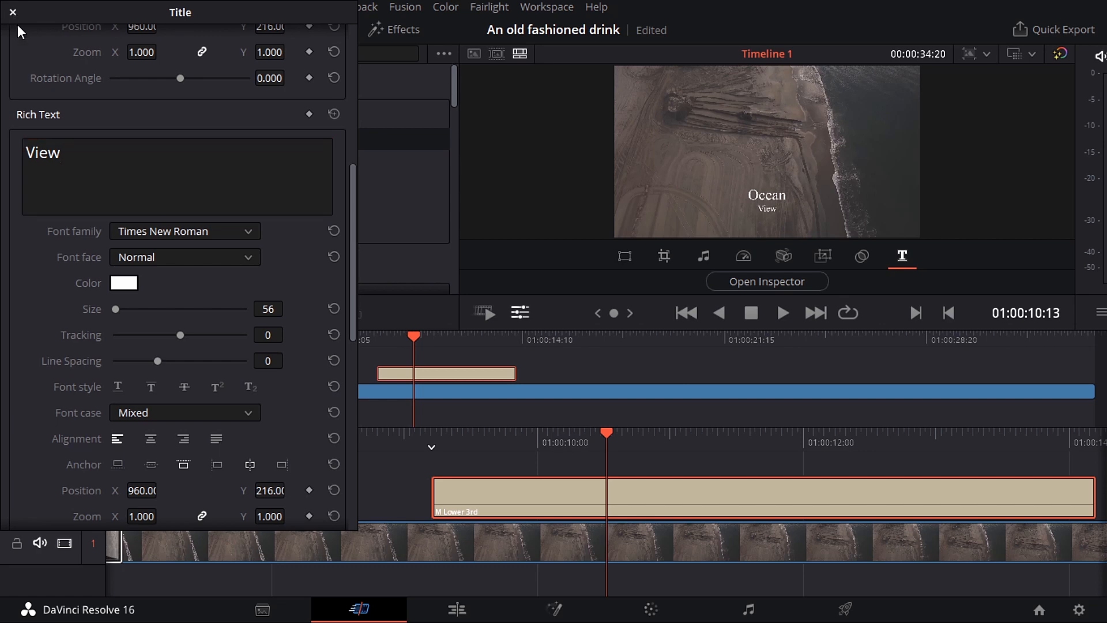
left_click(13, 11)
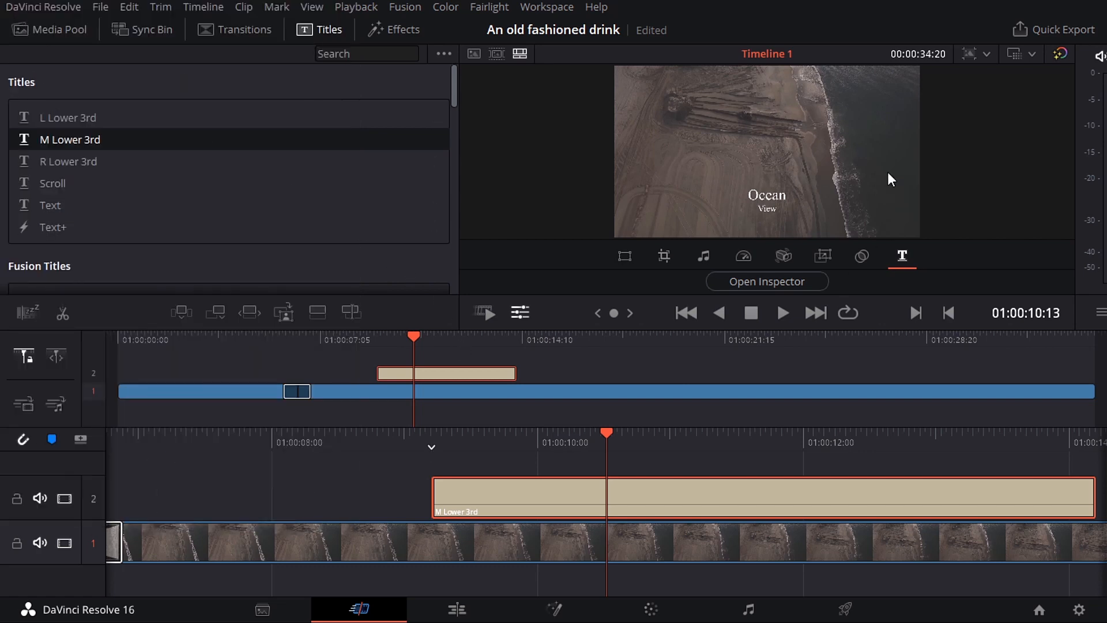
key("space")
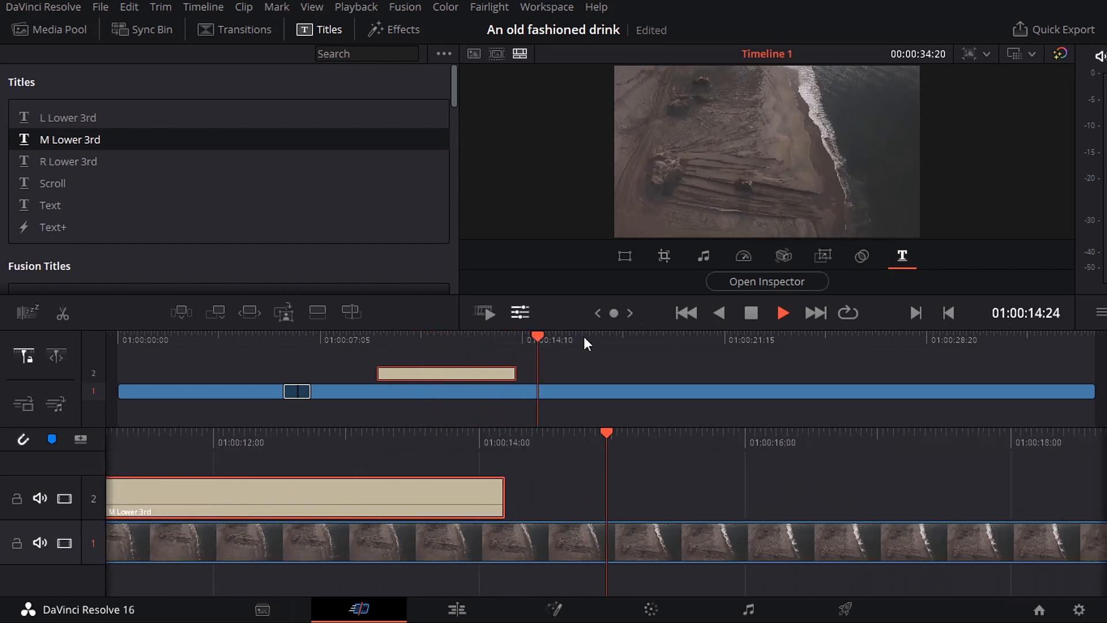
key("space")
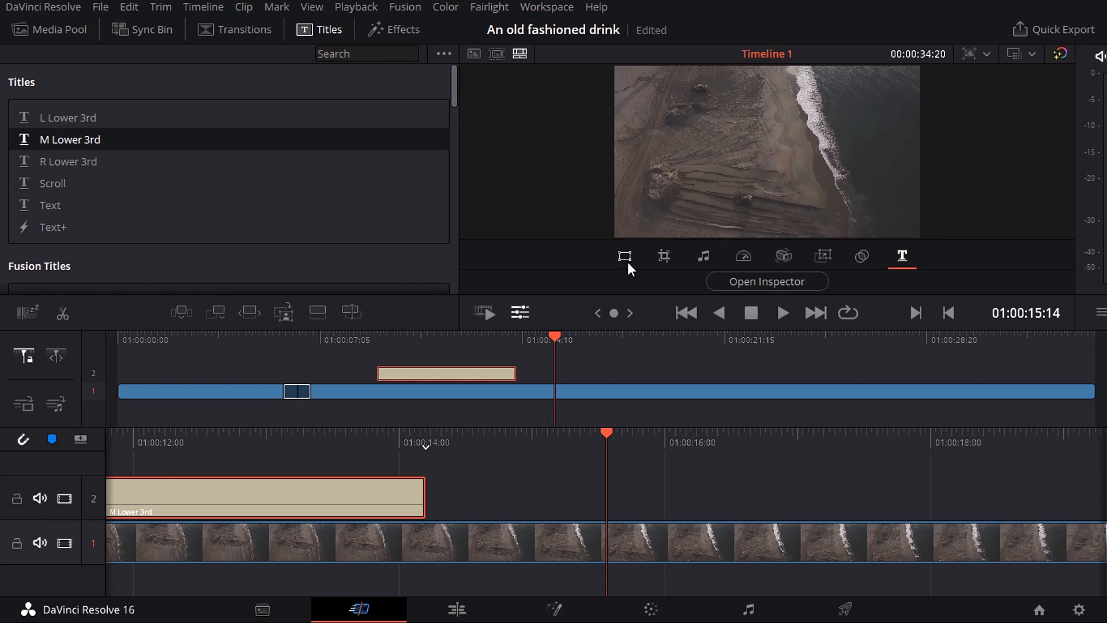
Try scaling the drone segment after the transition down to 0.733 in the viewer and undo the change
left_click(645, 530)
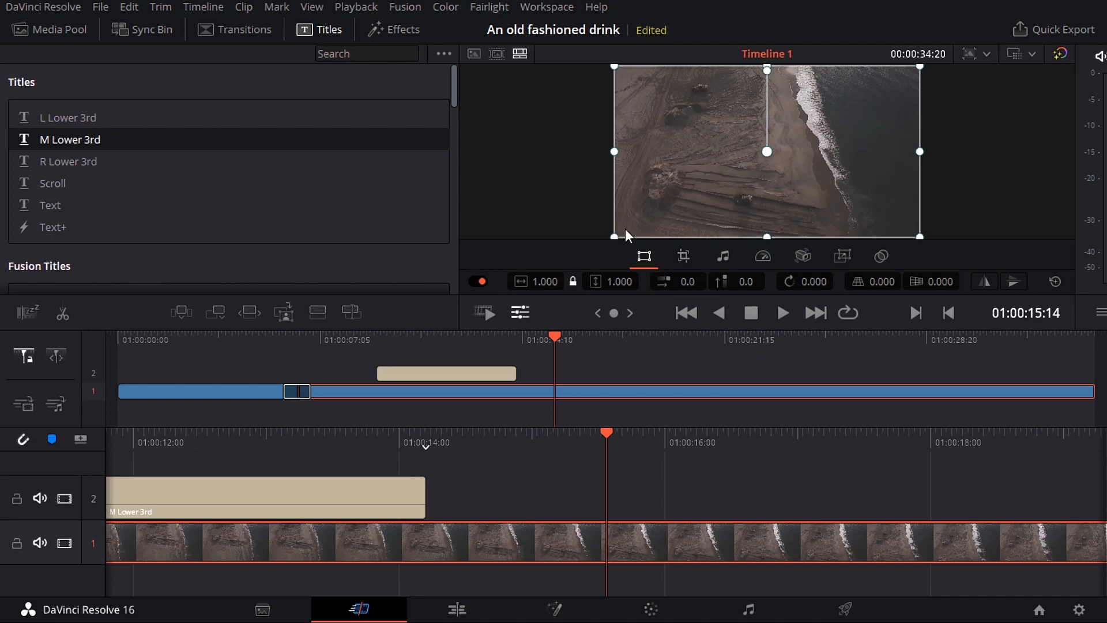
left_click_drag(614, 235, 638, 220)
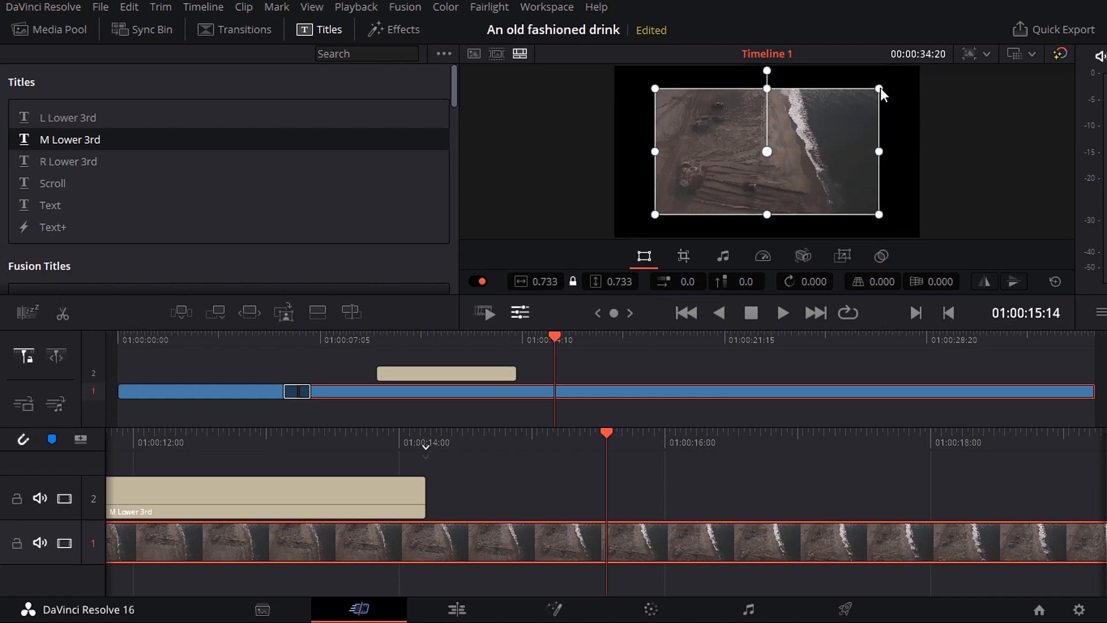
key("ctrl+z")
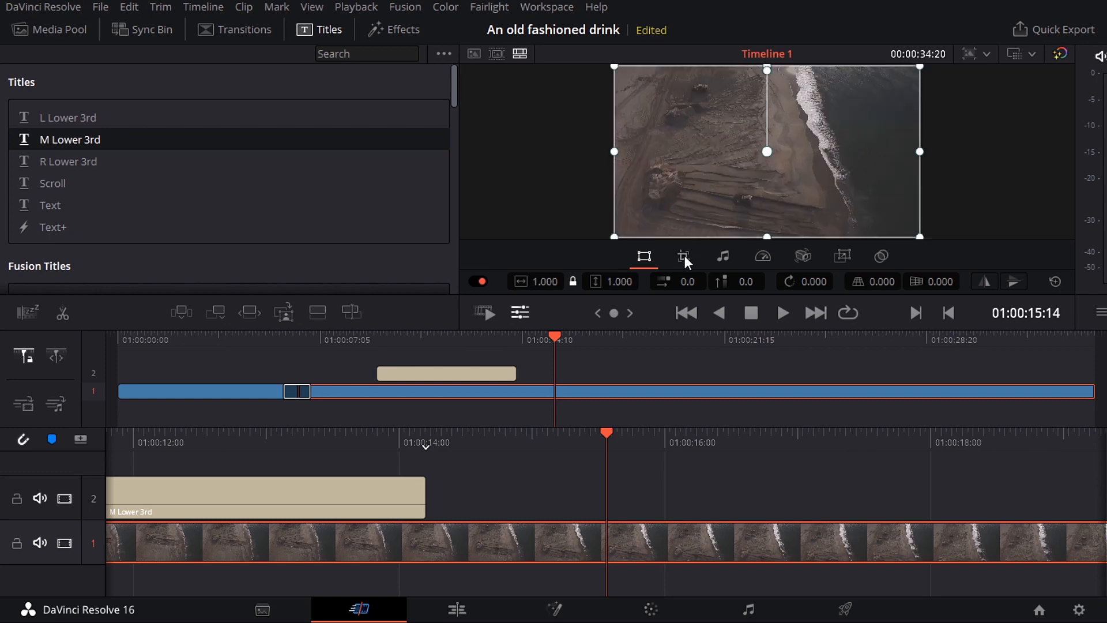
Try cropping the left and right sides of the selected drone segment and undo both crops
left_click(683, 256)
left_click_drag(614, 153, 651, 154)
left_click_drag(920, 151, 888, 151)
key("ctrl+z")
key("ctrl+z")
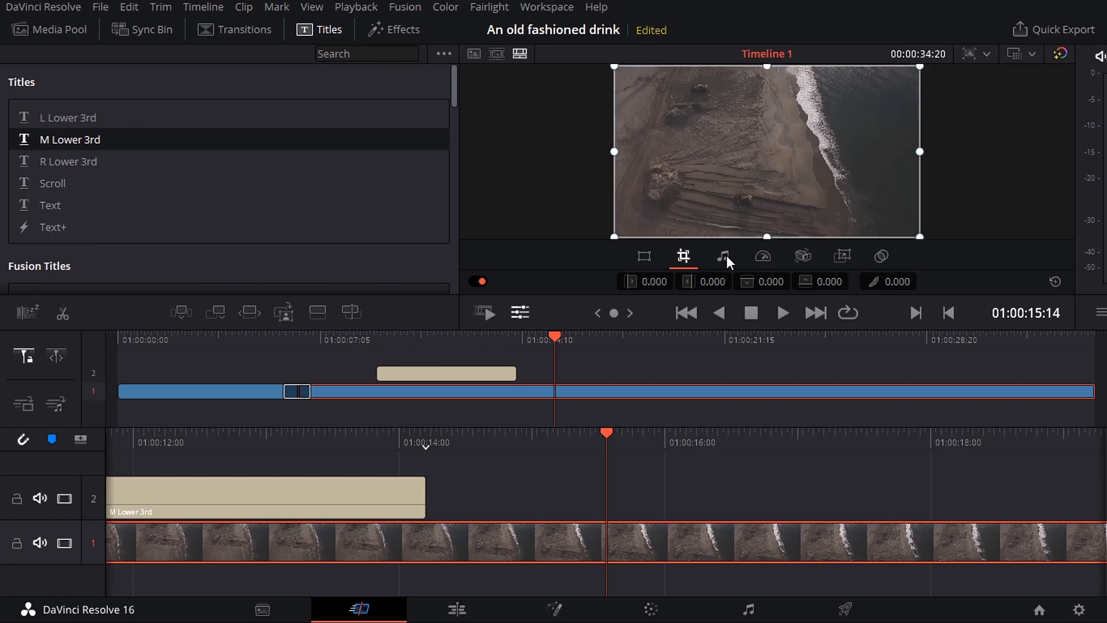
Speed up the selected drone segment to 2.45, check its playback and raise the speed to 3.65
left_click(766, 258)
left_click_drag(717, 280, 801, 280)
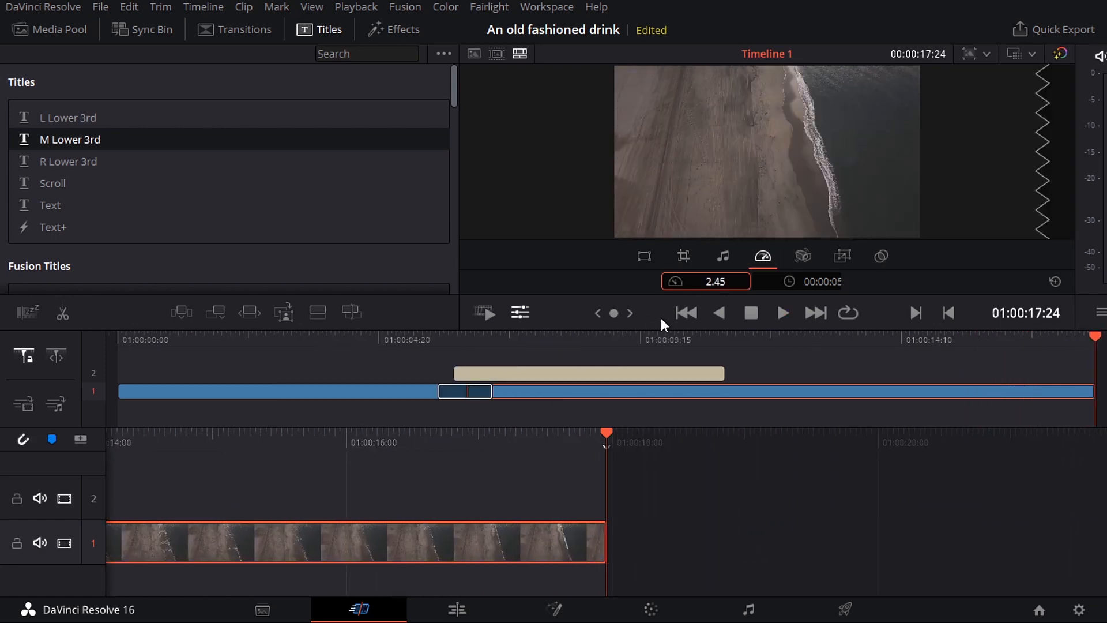
left_click_drag(946, 345, 725, 356)
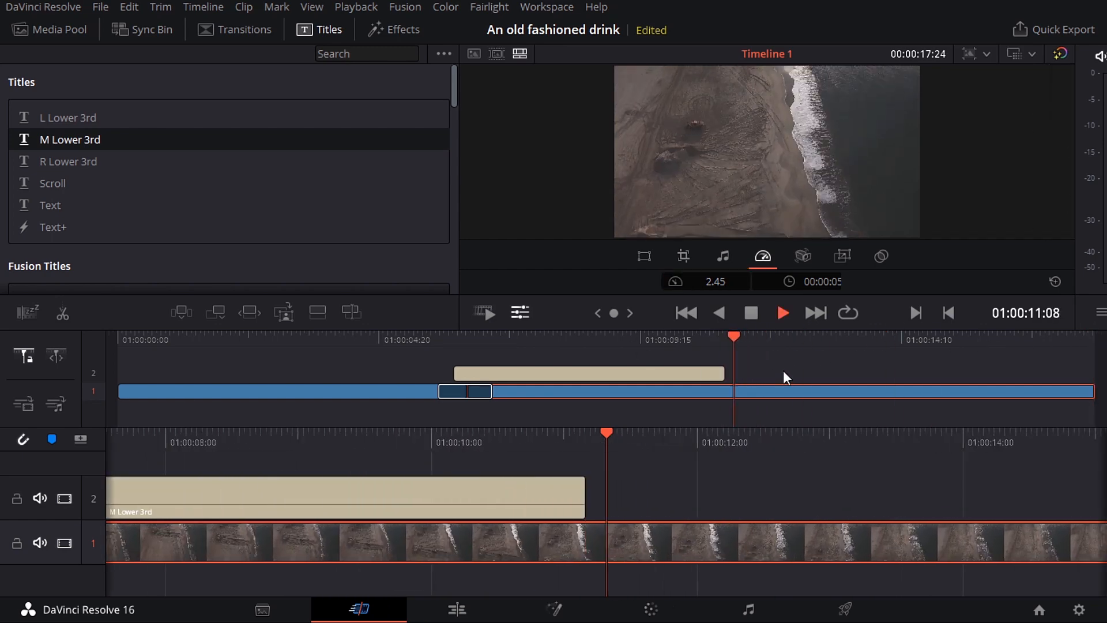
left_click_drag(715, 281, 761, 281)
key("space")
key("space")
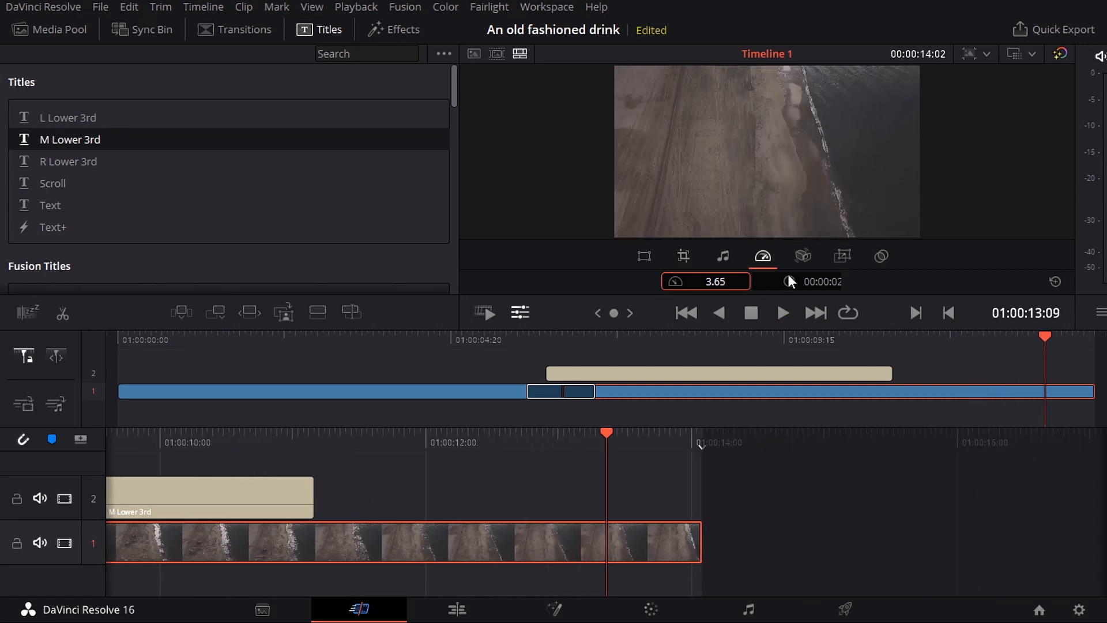
Adjust the lens correction distortion of the selected drone segment and open its Dynamic Zoom controls
left_click(804, 254)
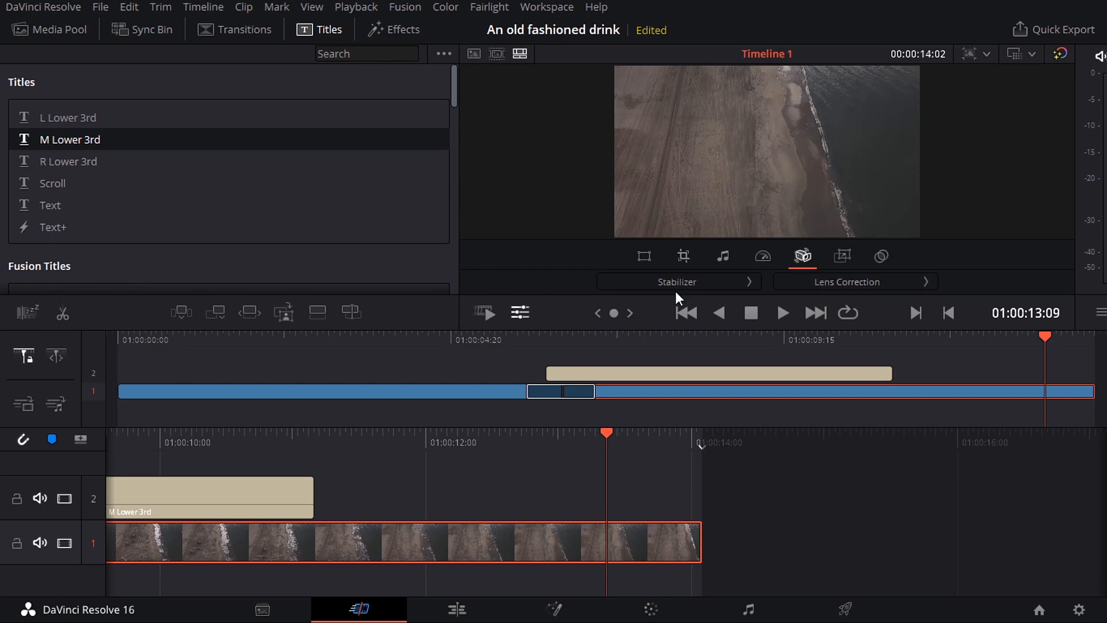
left_click(849, 279)
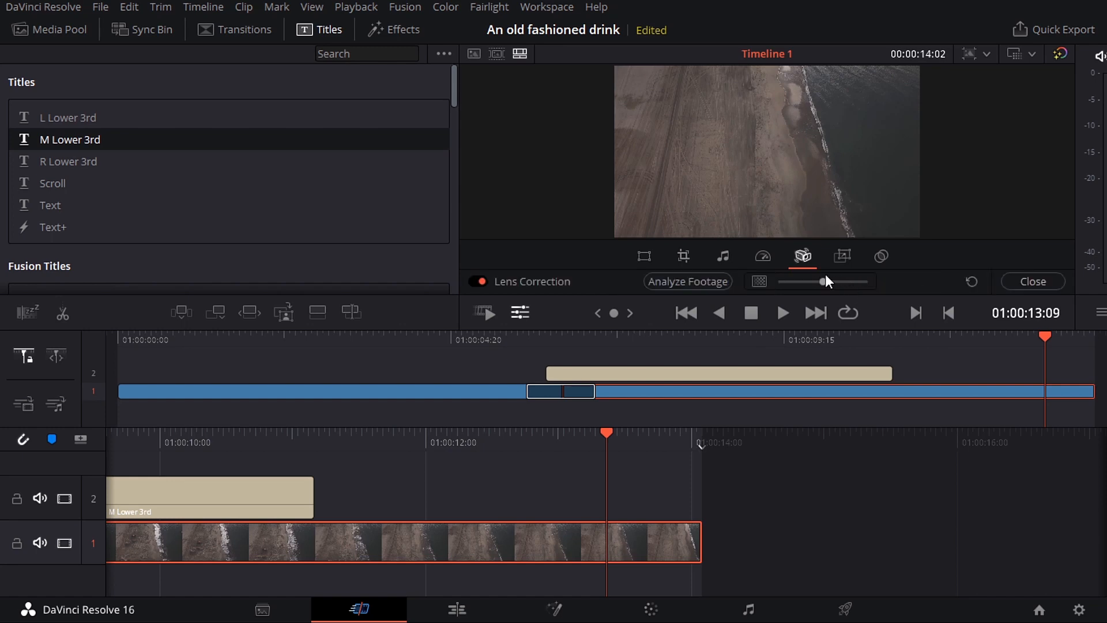
mouse_move(824, 281)
left_mouse_down()
mouse_move(849, 279)
mouse_move(766, 289)
mouse_move(857, 276)
mouse_move(731, 289)
mouse_move(824, 286)
left_mouse_up()
left_click(847, 258)
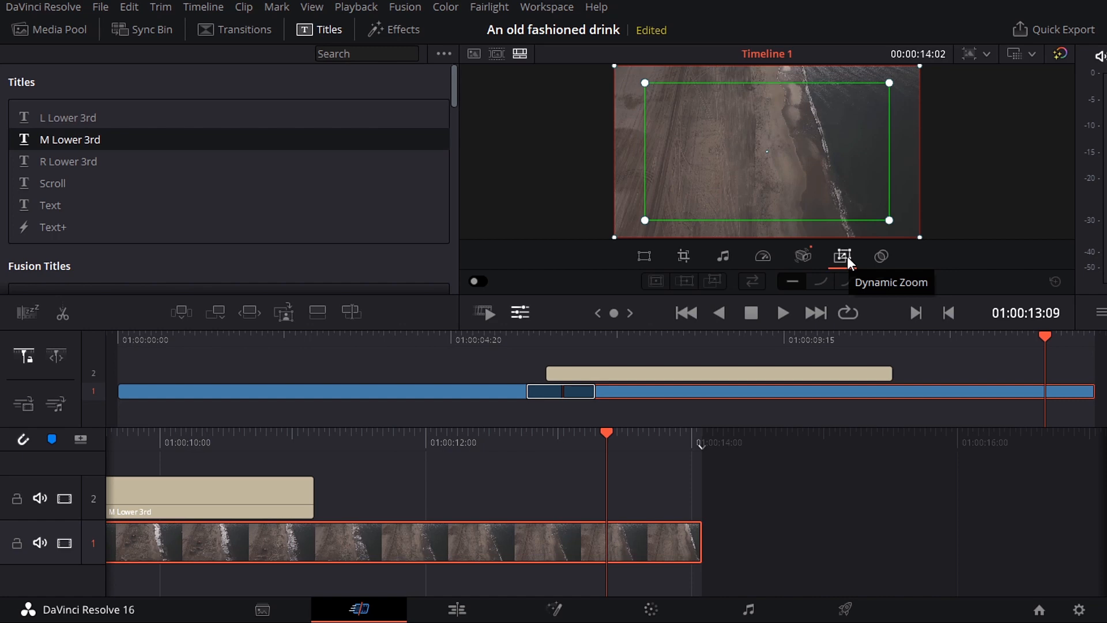
Shrink the Dynamic Zoom frame of the selected drone segment, move it to the picture's upper right corner and play the segment
left_click_drag(644, 218, 688, 200)
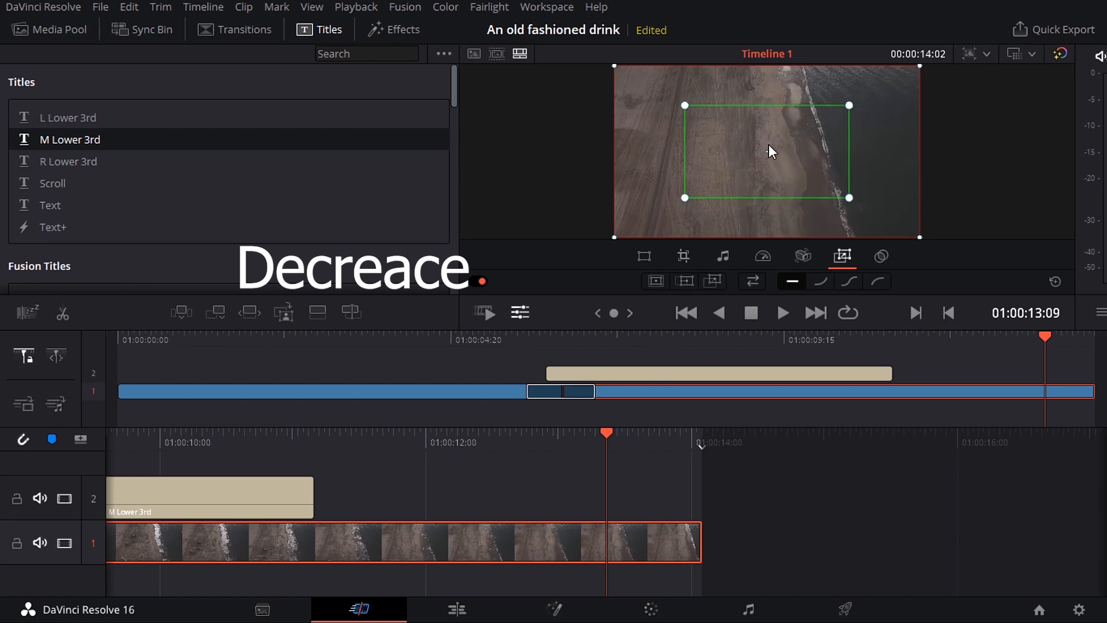
left_click_drag(766, 148, 835, 106)
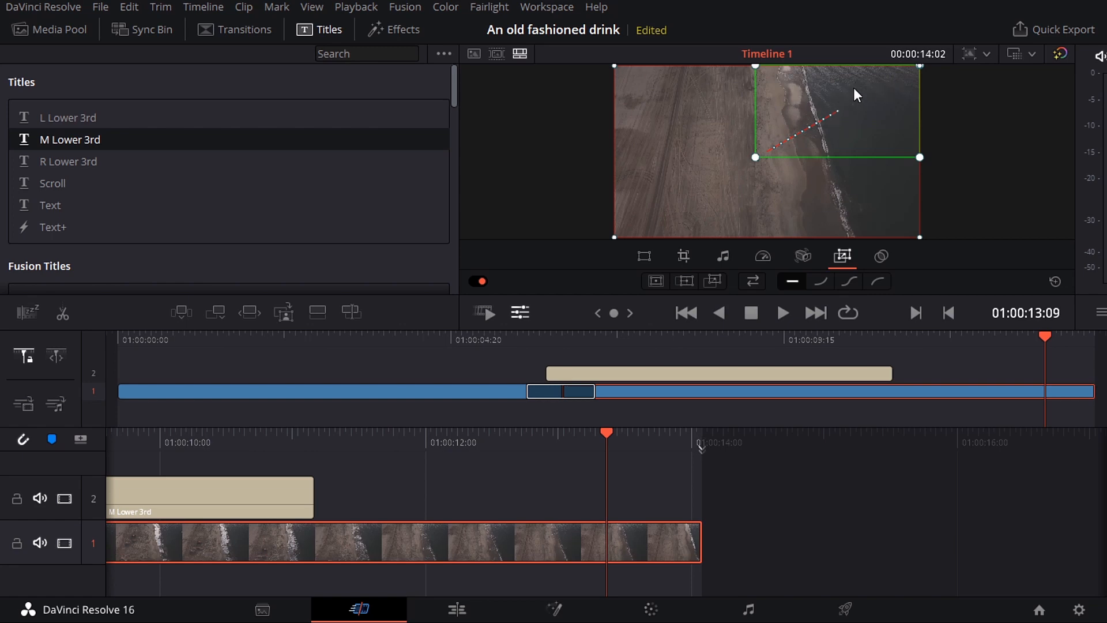
key("space")
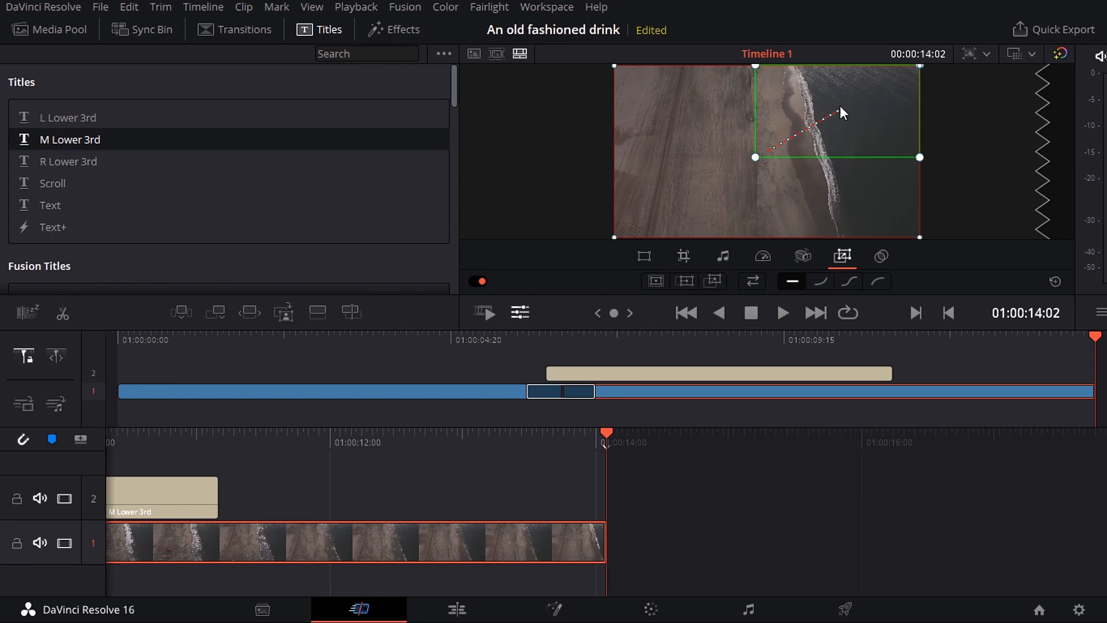
left_click(681, 357)
key("space")
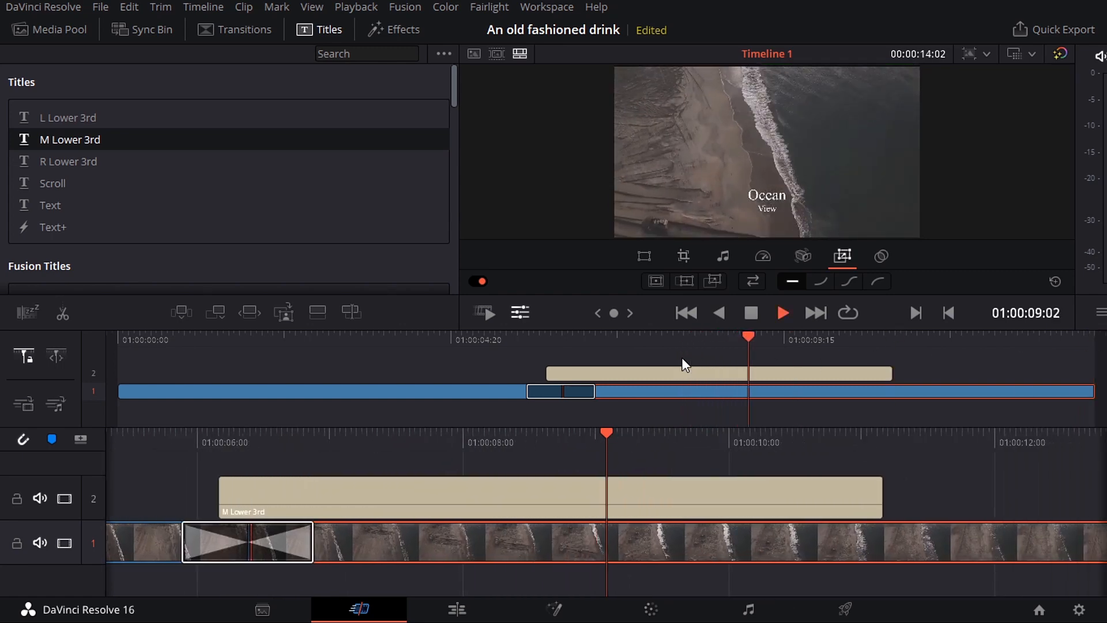
key("space")
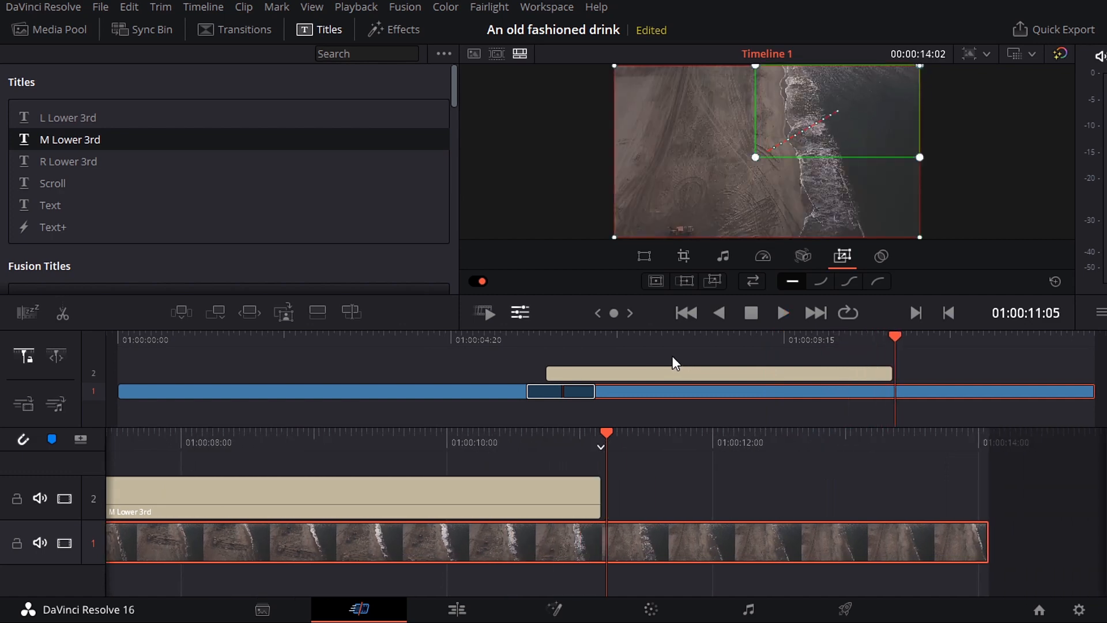
key("space")
key("space")
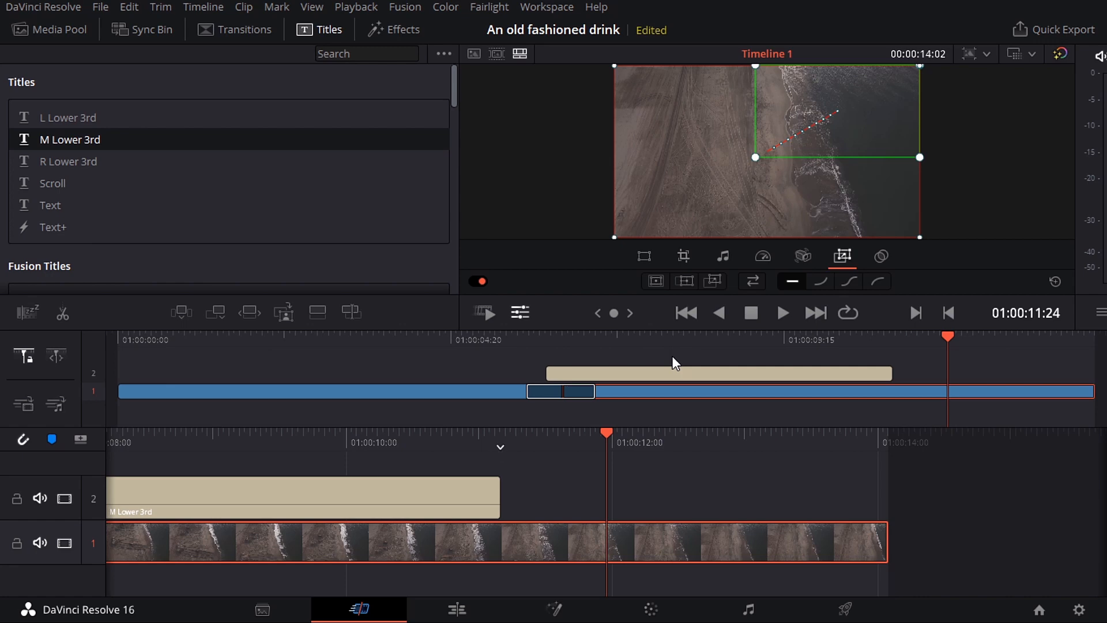
Open the Composite controls and place 7_22_08_19.mp4 on track 2 above the end of the drone segment
left_click(882, 256)
left_click(83, 26)
left_click(387, 129)
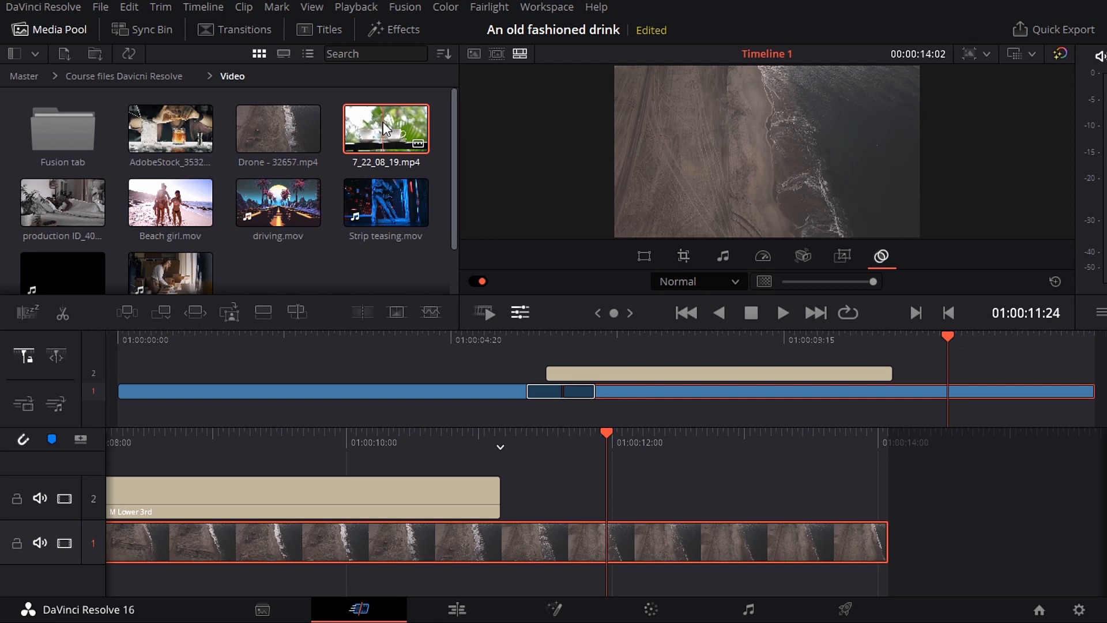
double_click(387, 129)
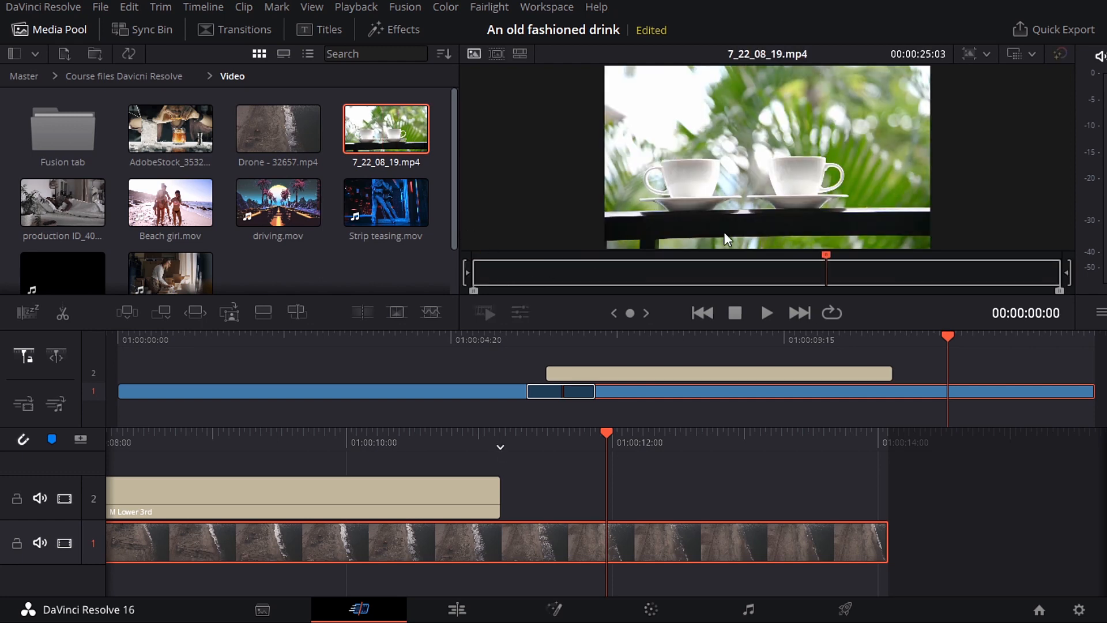
left_click_drag(854, 186, 919, 369)
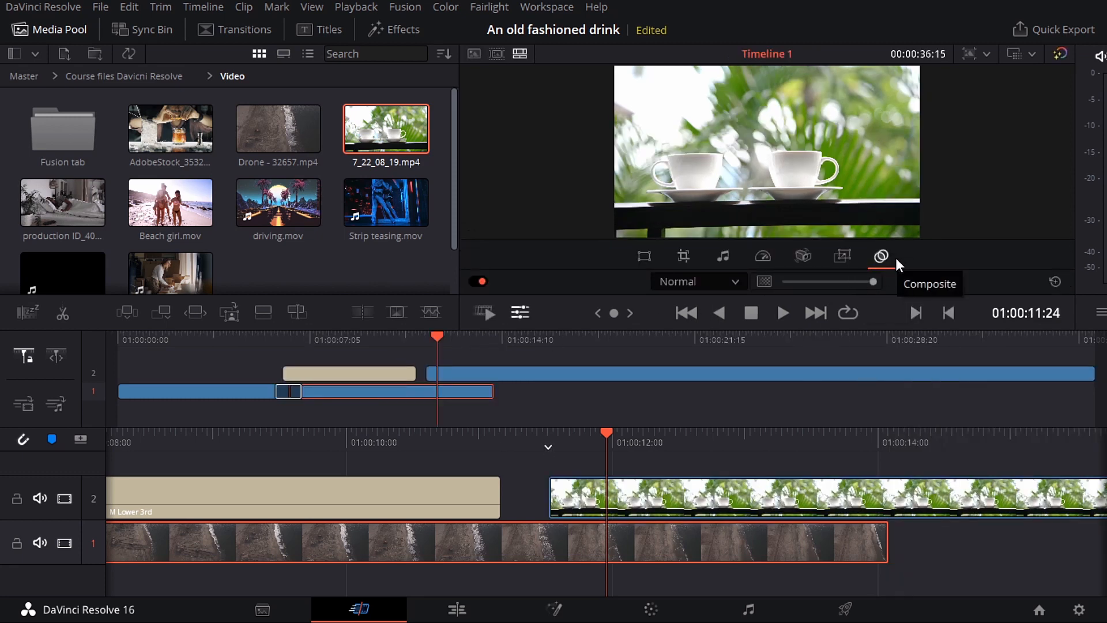
Try the Color Dodge composite mode on the drone segment and undo it
left_click(737, 280)
left_click(694, 383)
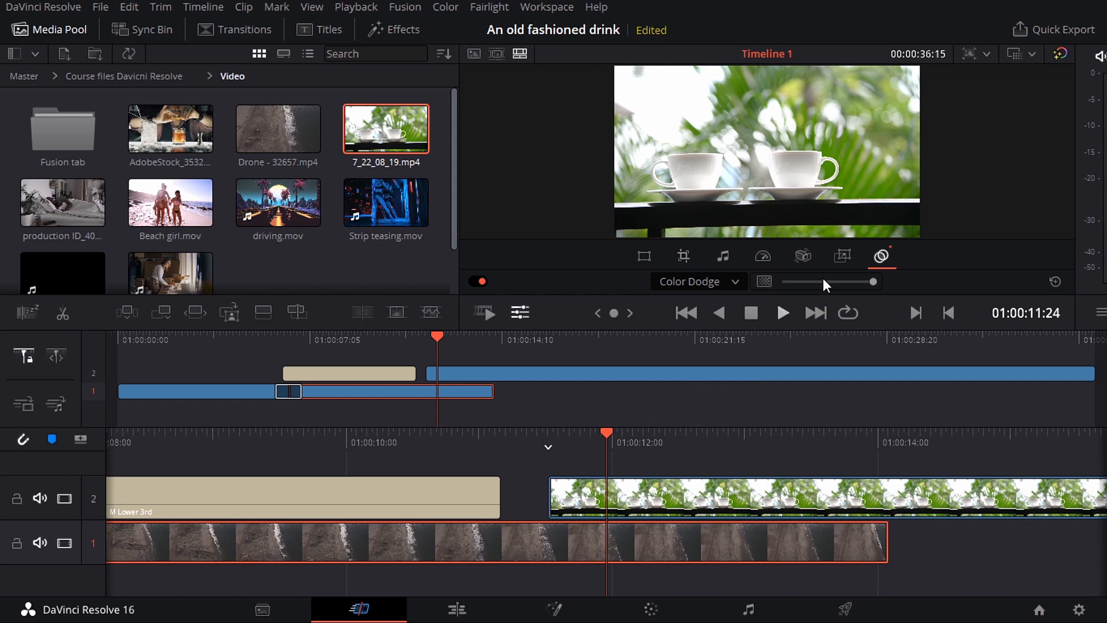
left_click(482, 374)
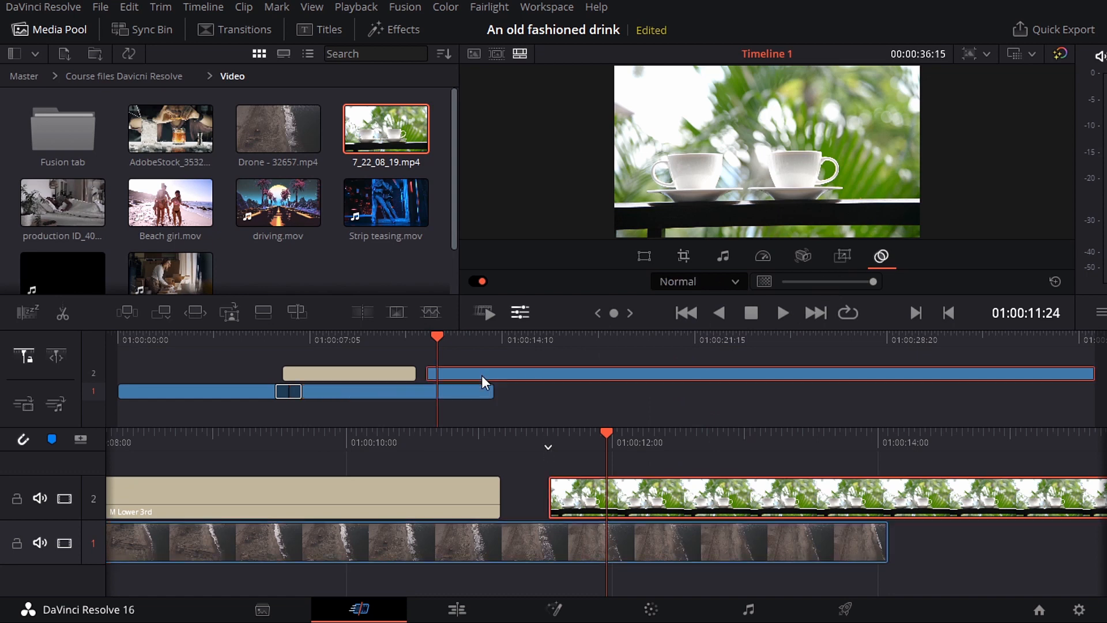
left_click(464, 392)
key("ctrl+z")
Set the composite mode of the coffee cups clip on track 2 to Color Burn and lower its opacity
left_click(488, 376)
left_click(736, 281)
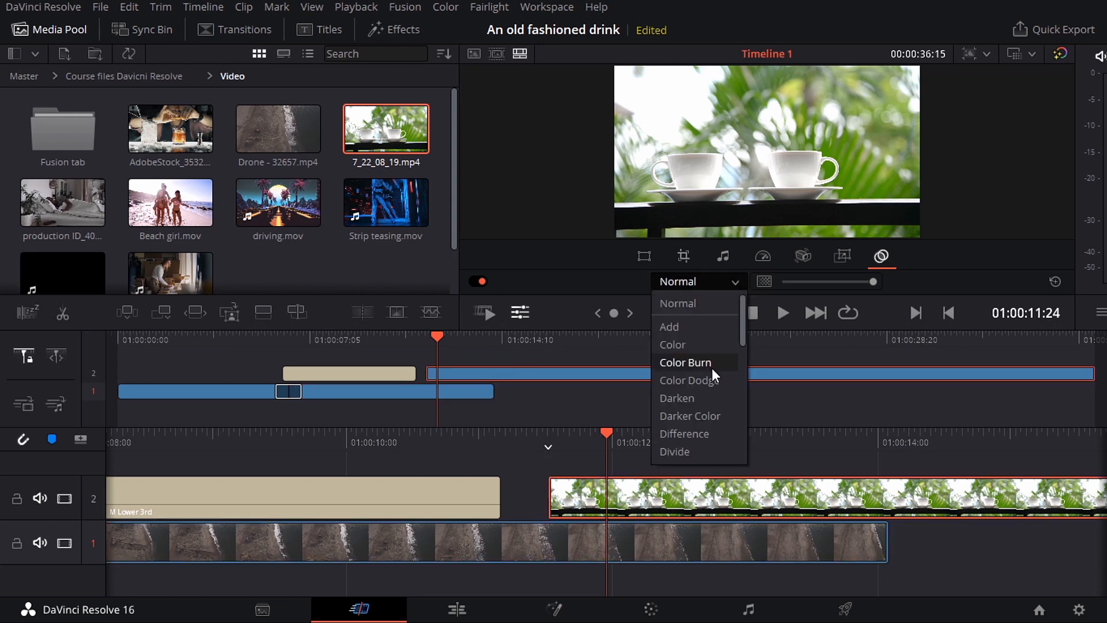
left_click(686, 362)
left_click_drag(849, 283, 794, 284)
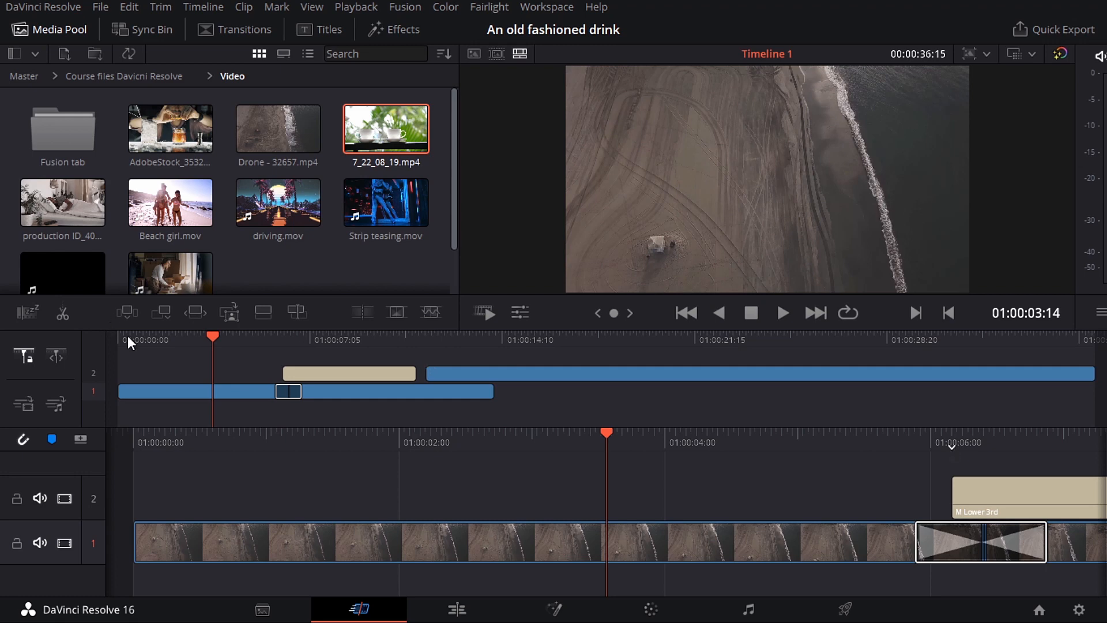
Delete all clips from the timeline and open Beach girl.mov in the source viewer
left_click_drag(252, 358, 603, 400)
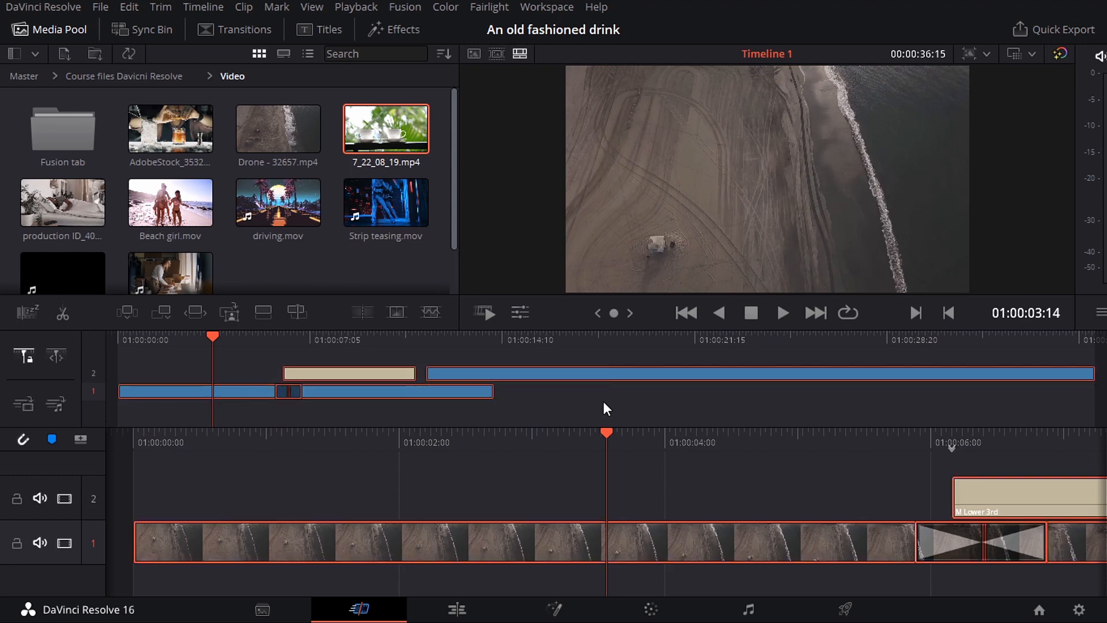
key("Delete")
left_click(170, 202)
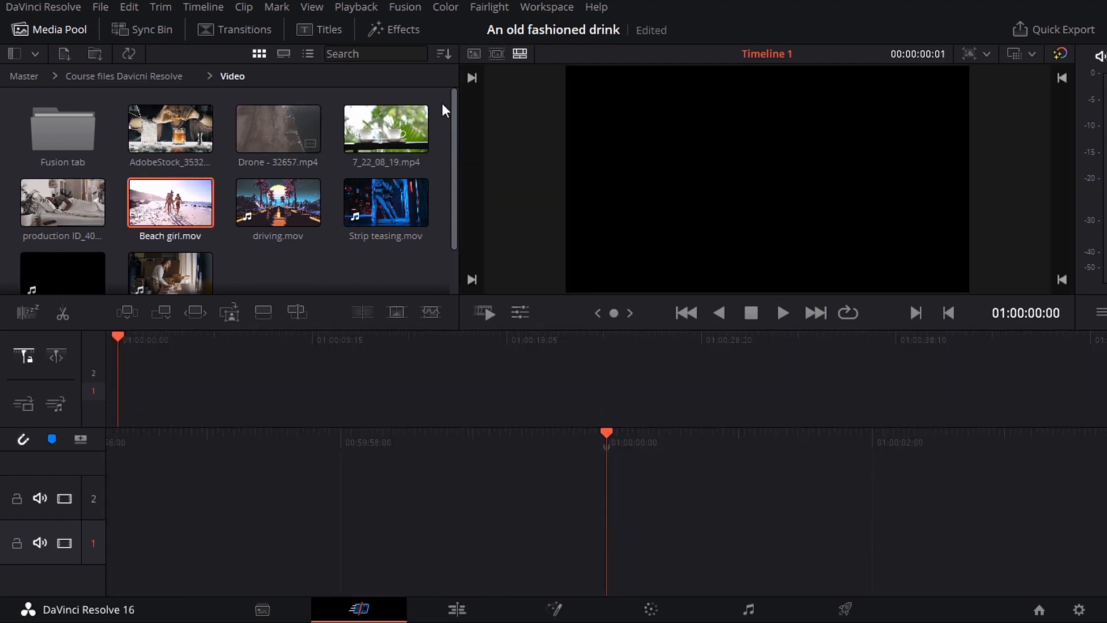
left_click(320, 112)
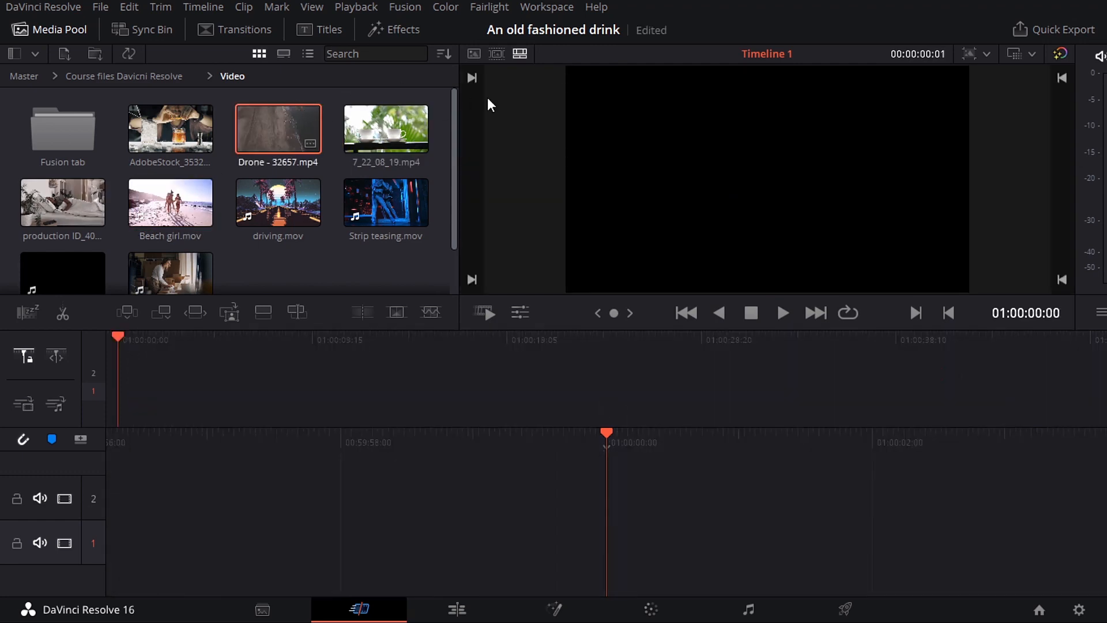
double_click(170, 206)
left_click(524, 254)
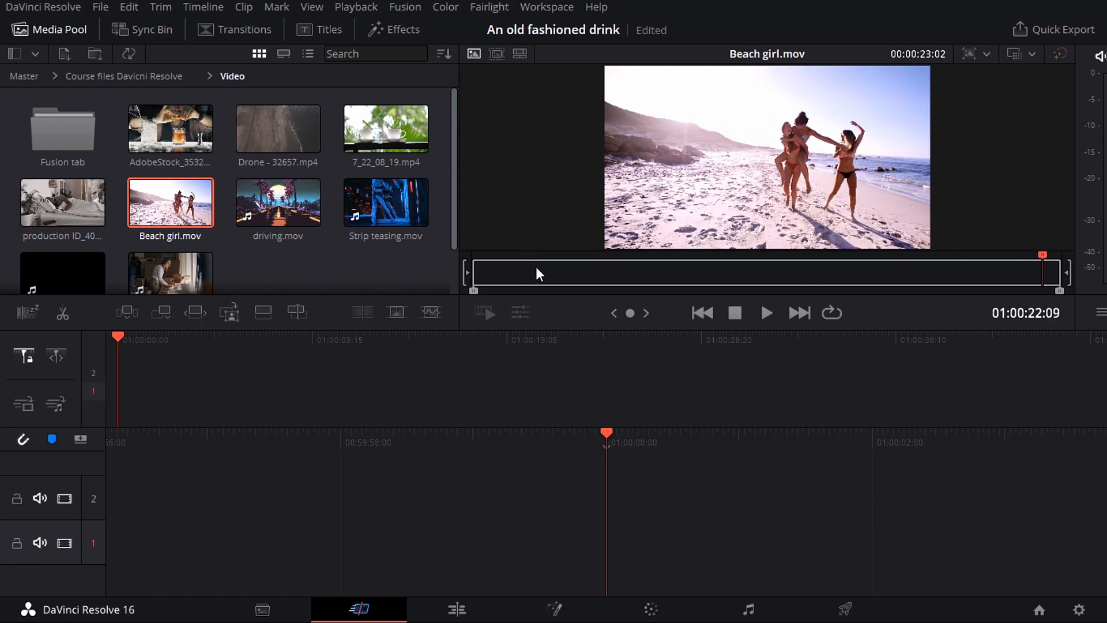
left_click(535, 265)
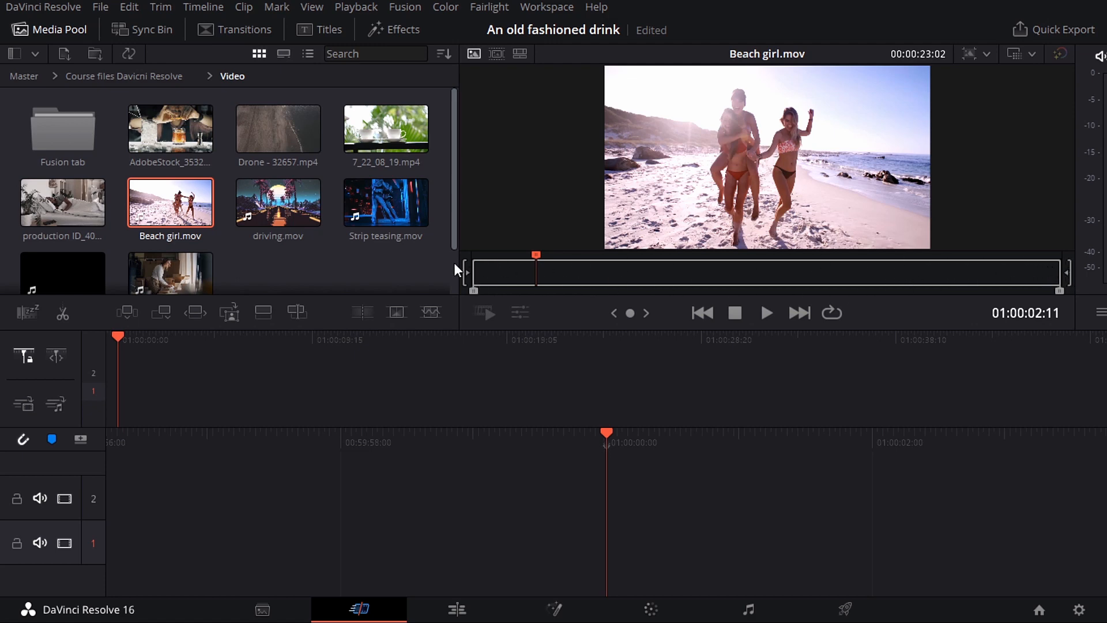
Trim the source range of Beach girl.mov to 8:18, with the In point at 01:00:06:09 and the Out point at 01:00:15:01
left_click_drag(476, 290, 561, 285)
left_click_drag(1061, 286, 860, 280)
left_click_drag(554, 285, 603, 282)
mouse_move(860, 292)
left_mouse_down()
mouse_move(904, 286)
mouse_move(870, 285)
left_mouse_up()
left_click_drag(610, 292, 638, 274)
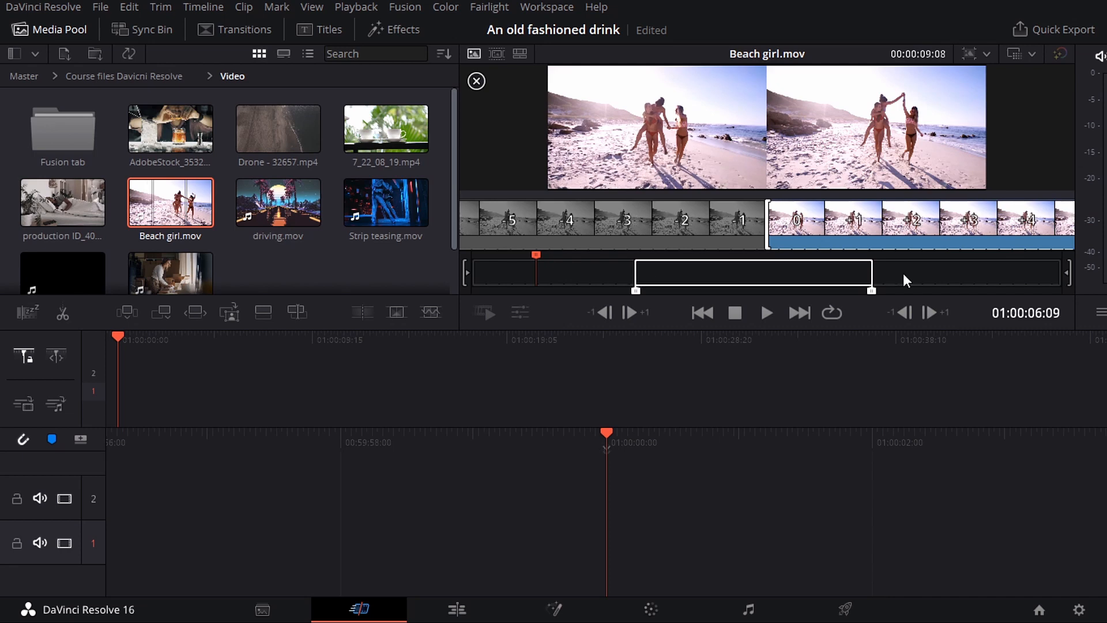
left_click_drag(873, 291, 857, 294)
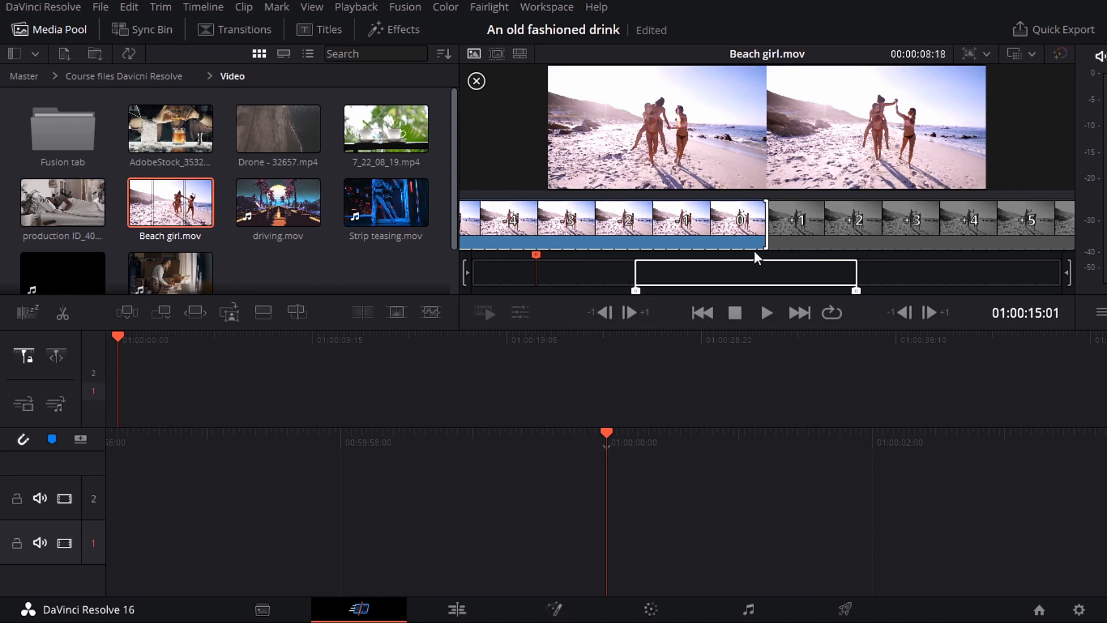
Try placing the marked Beach girl.mov range on track 1, play it, undo the insertion and clear the source In and Out points
left_click_drag(695, 122, 658, 493)
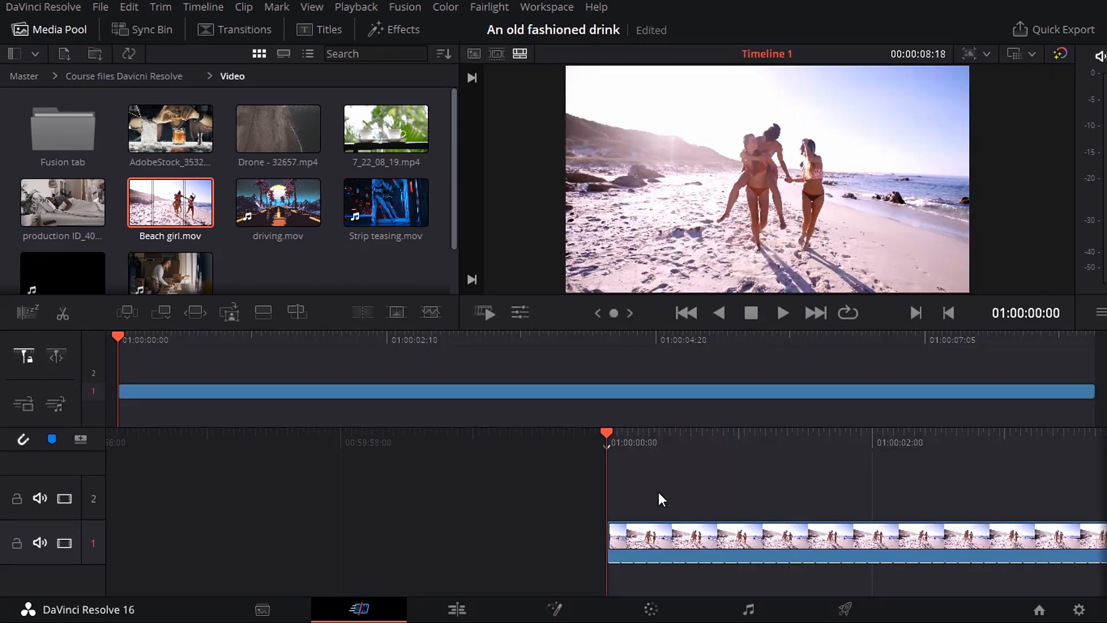
key("space")
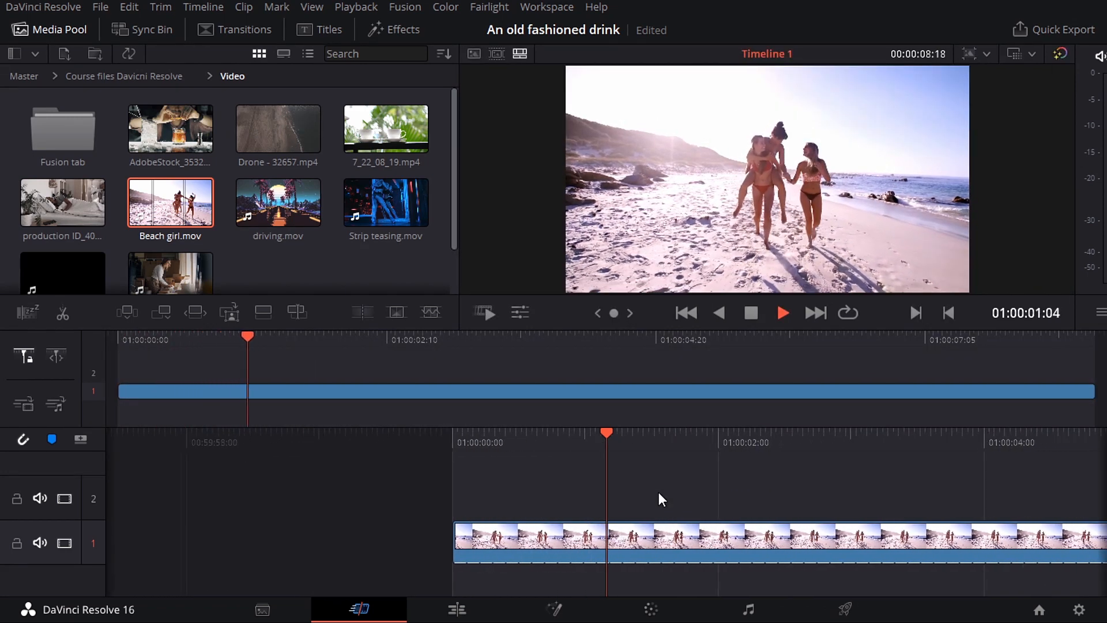
key("ctrl+z")
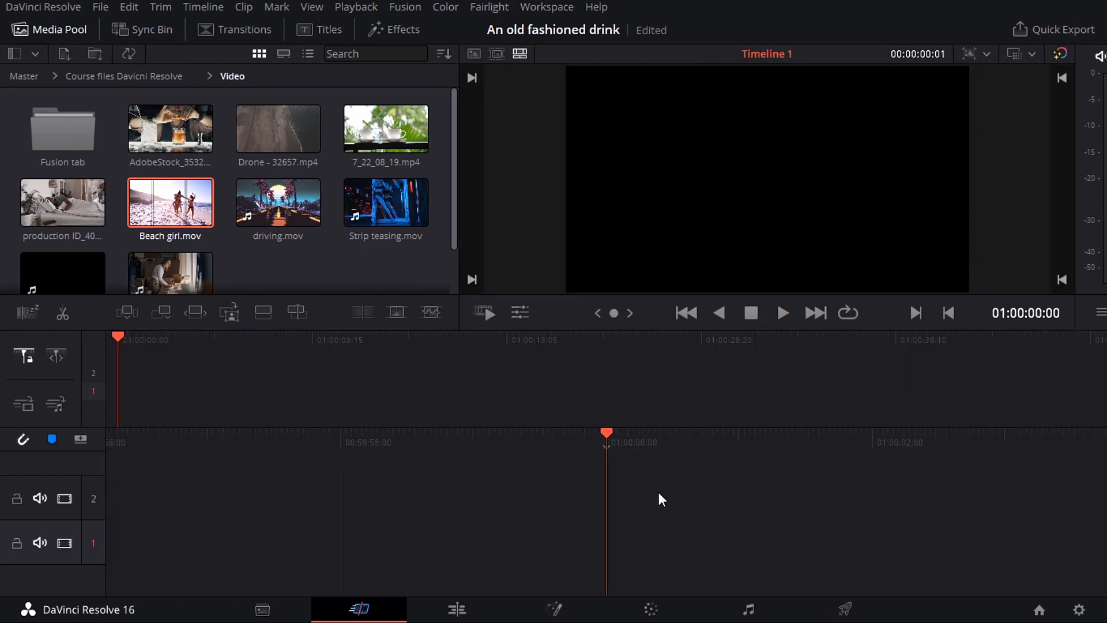
left_click(183, 201)
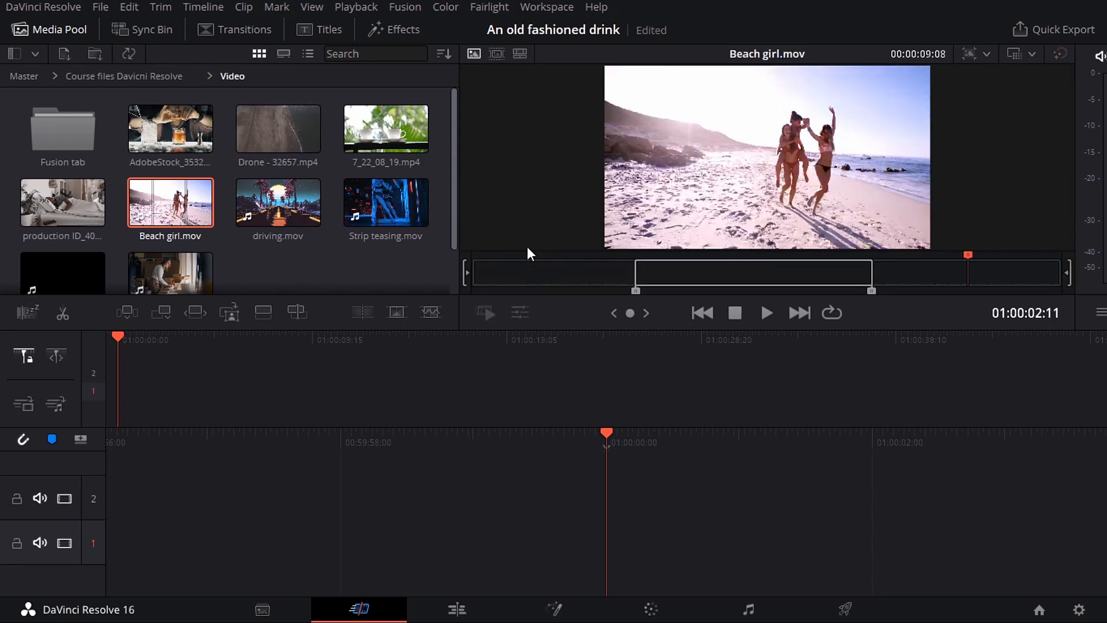
key("alt+x")
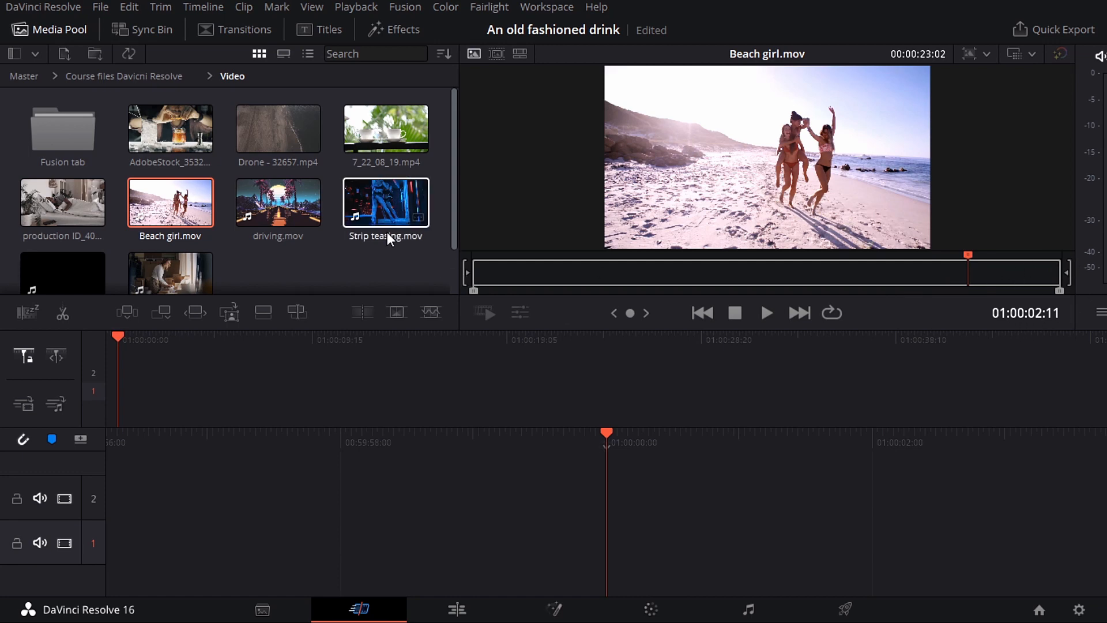
Try trimming Beach girl.mov to a 4:04 range ending at 01:00:08:20 and undo both In and Out changes
left_click(465, 272)
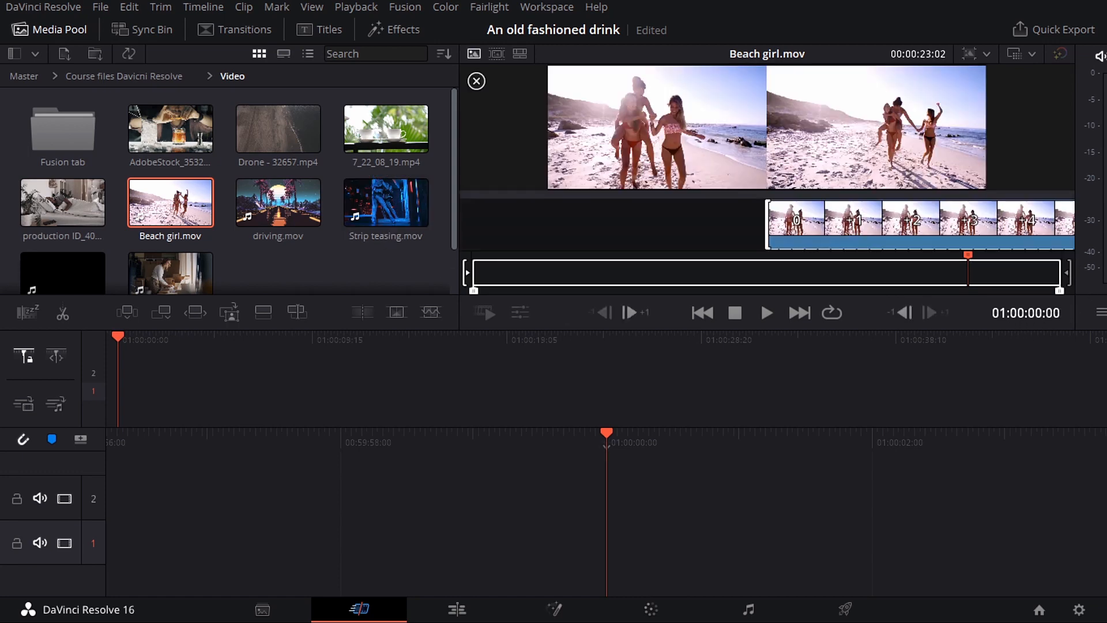
left_click_drag(473, 282, 593, 282)
left_click_drag(1068, 273, 698, 273)
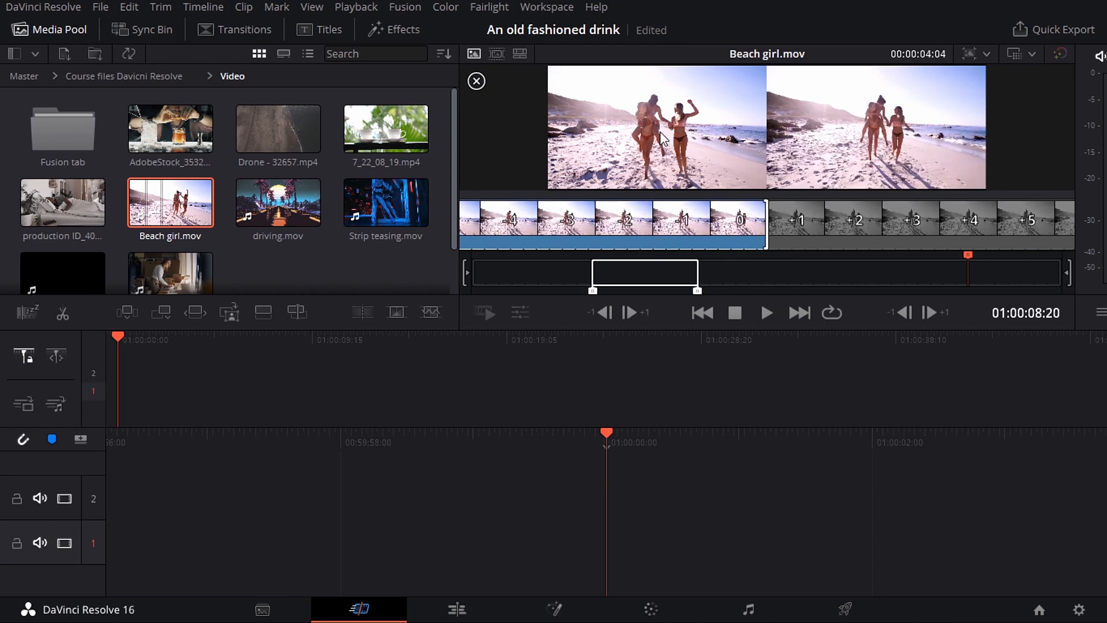
left_click_drag(661, 126, 663, 173)
key("ctrl+z")
key("ctrl+z")
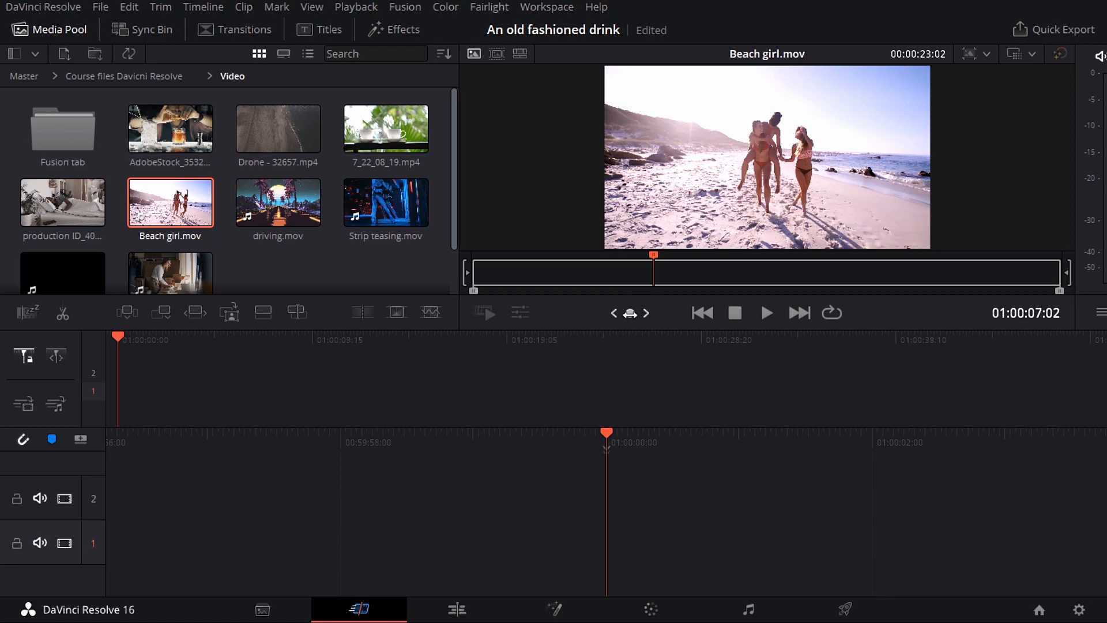
Mark a 5:00 range of Beach girl.mov with the Out point at 01:00:10:14, add it to track 1 and check its playback
left_click_drag(630, 313, 672, 315)
key("o")
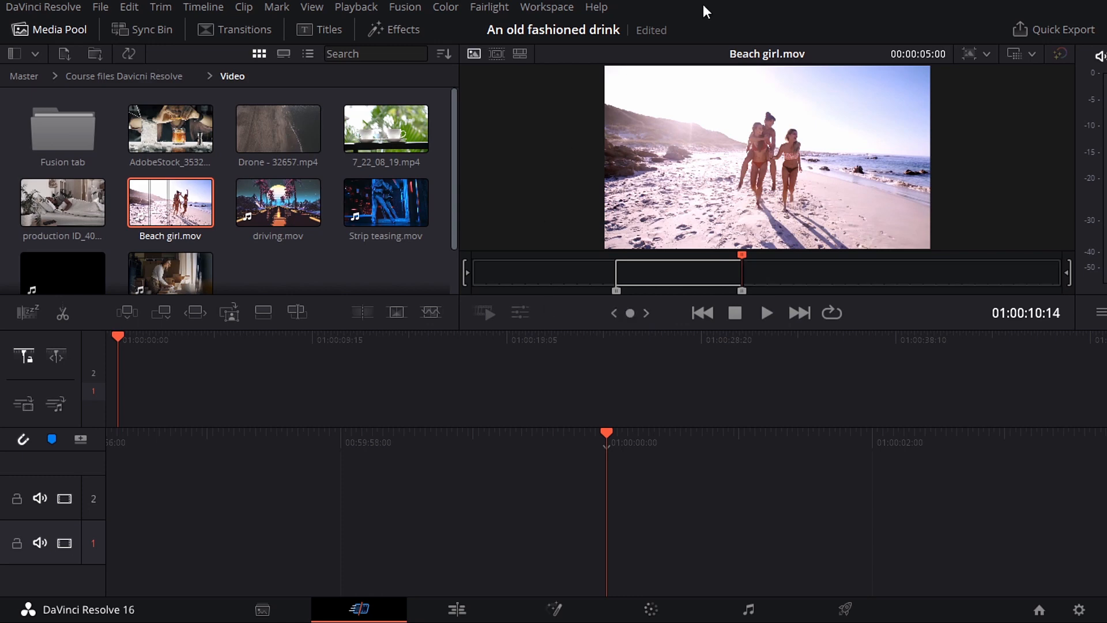
left_click_drag(713, 133, 657, 524)
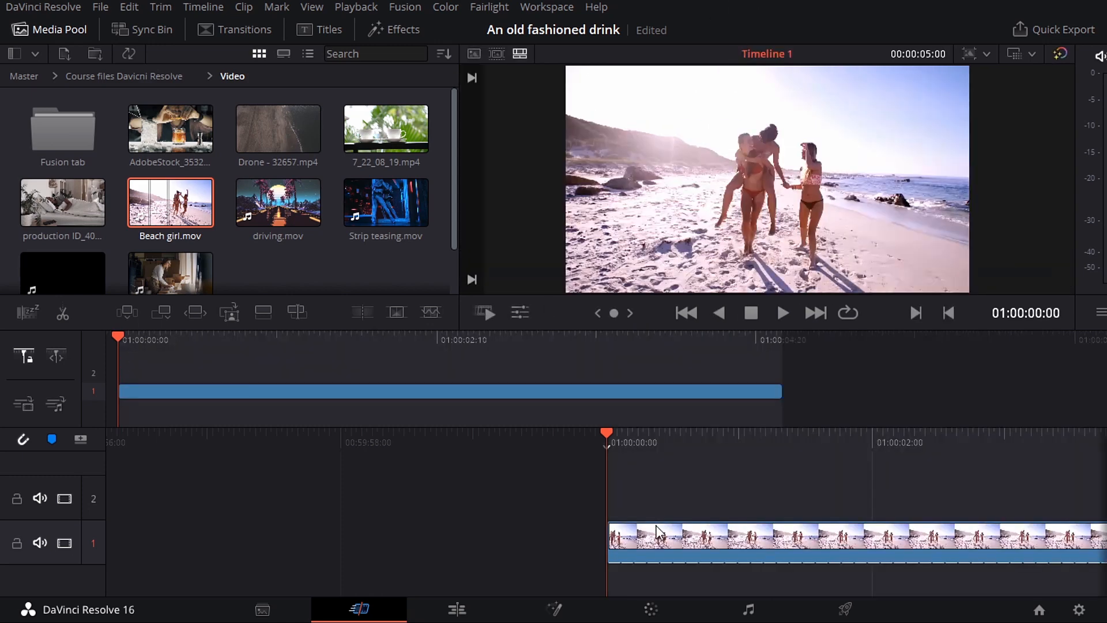
key("space")
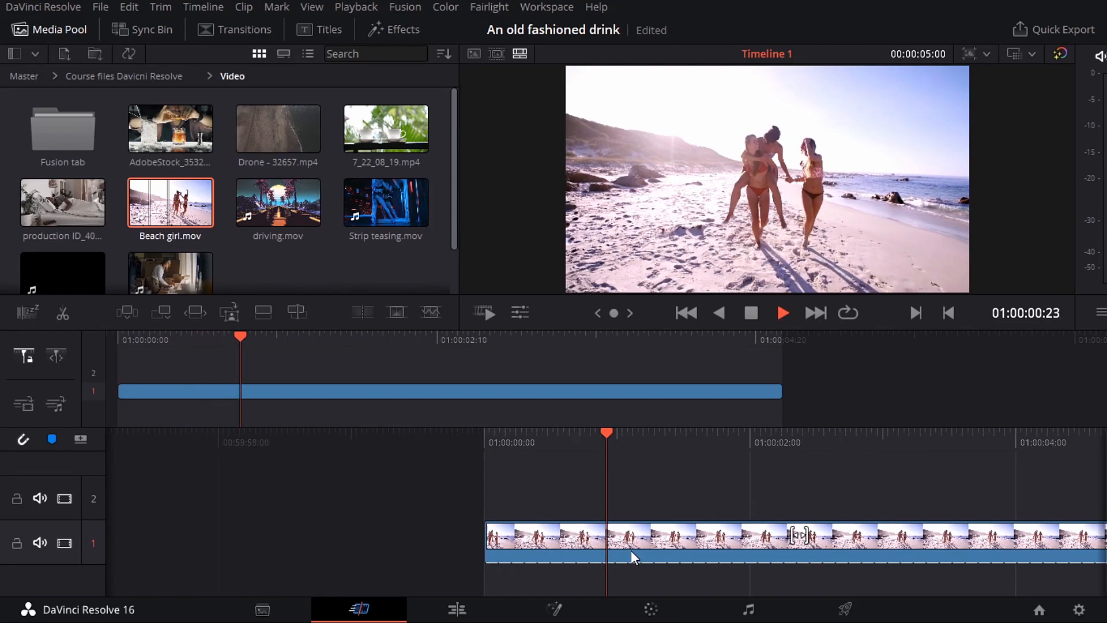
key("space")
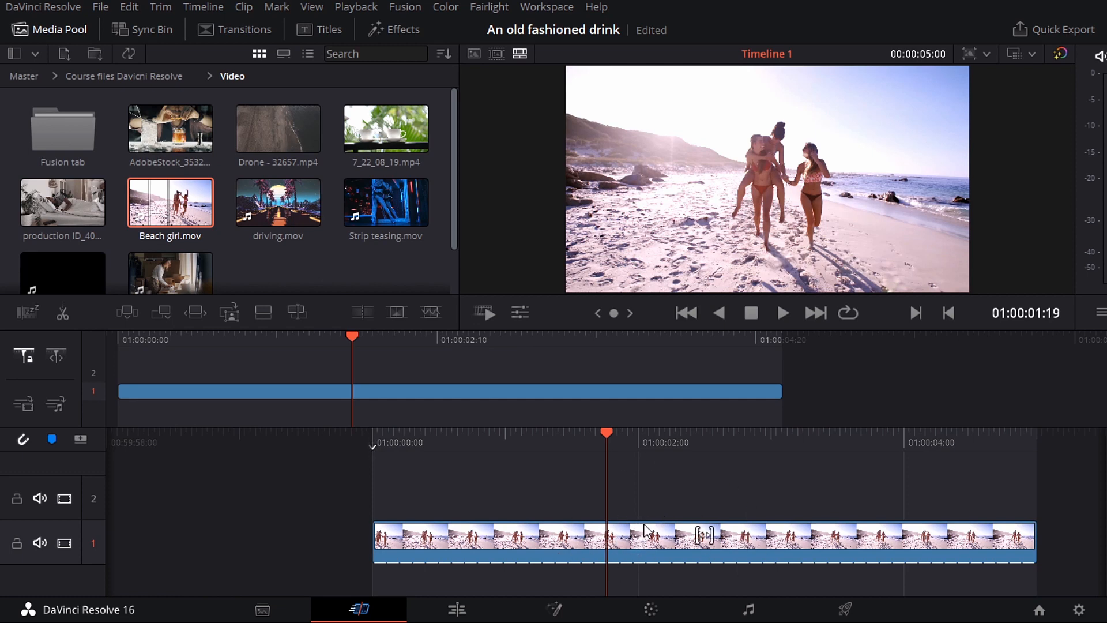
Set a timeline In point at 01:00:01:19 on the Beach girl segment and play the marked range
left_click(915, 312)
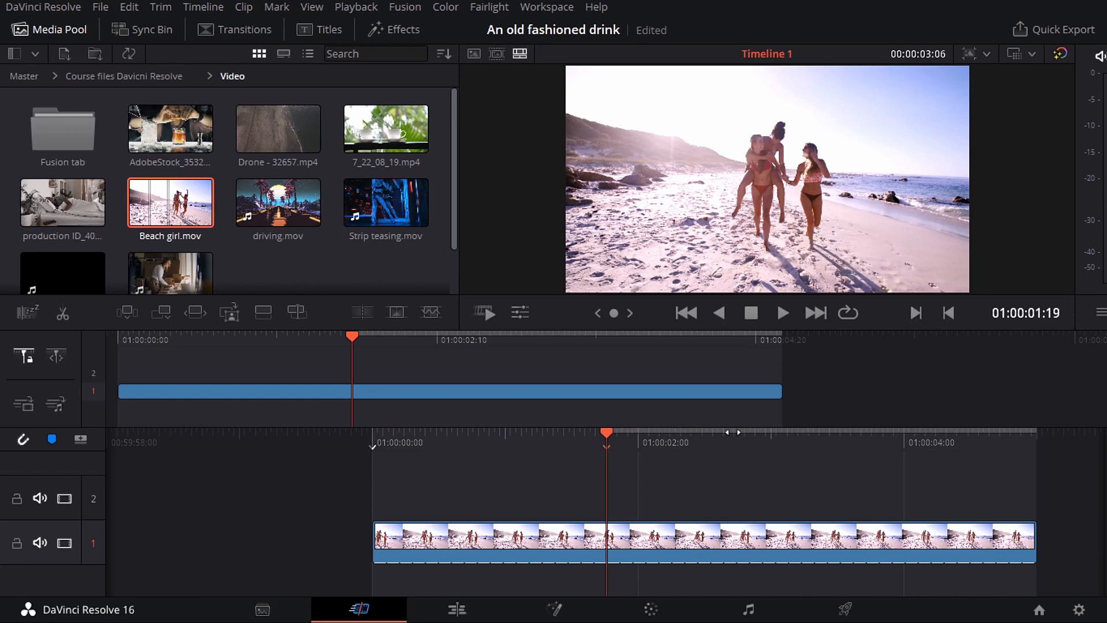
key("space")
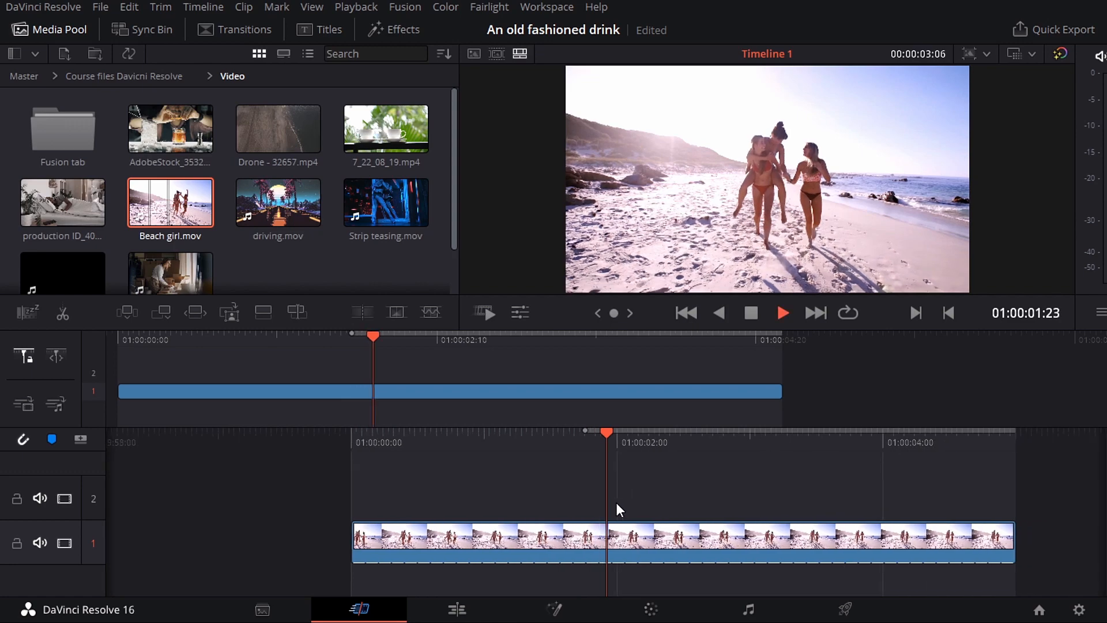
key("space")
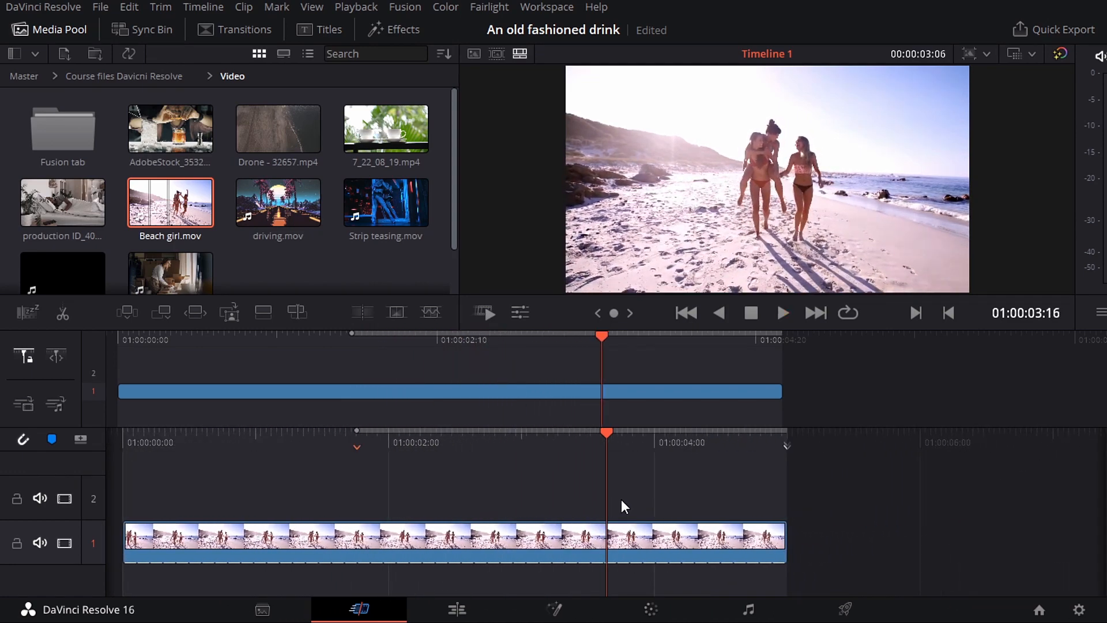
Set a timeline Out point at 01:00:03:16 on the Beach girl segment and move the playhead back to 01:00:02:16
left_click(950, 312)
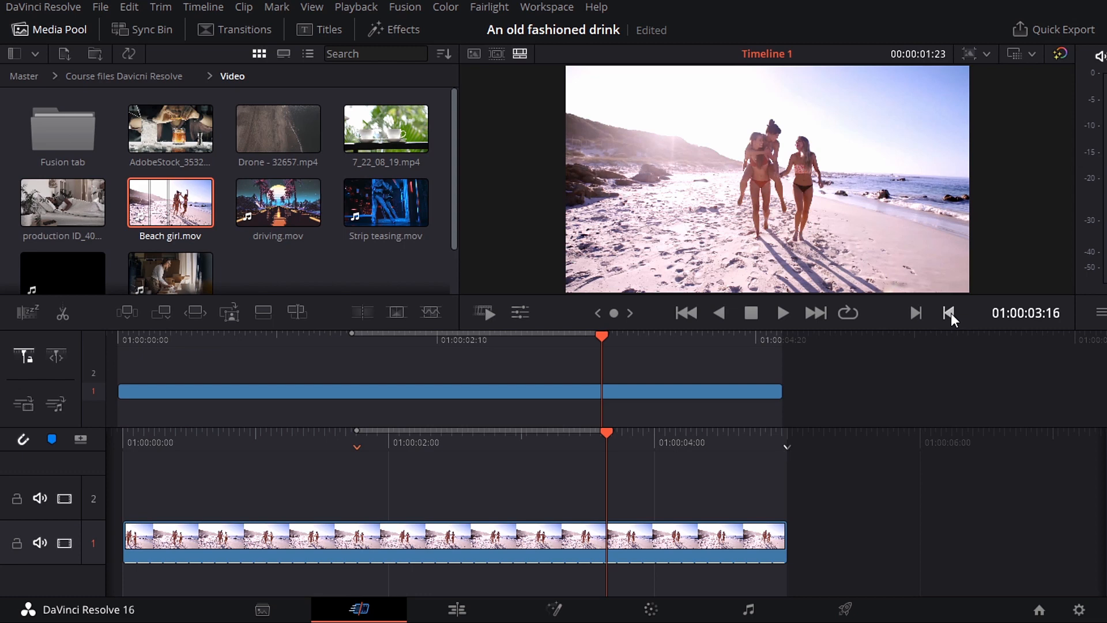
left_click_drag(608, 436, 738, 428)
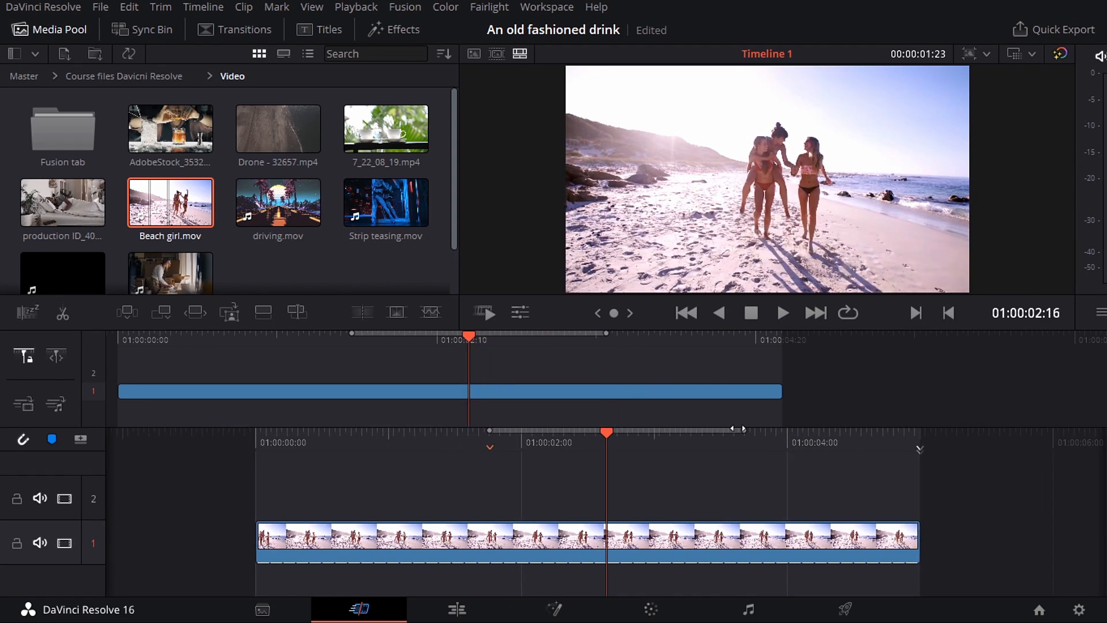
Mark a 9:20 range of Drone - 32657.mp4 and place it on top in track 2 within the timeline's marked range
left_click(267, 133)
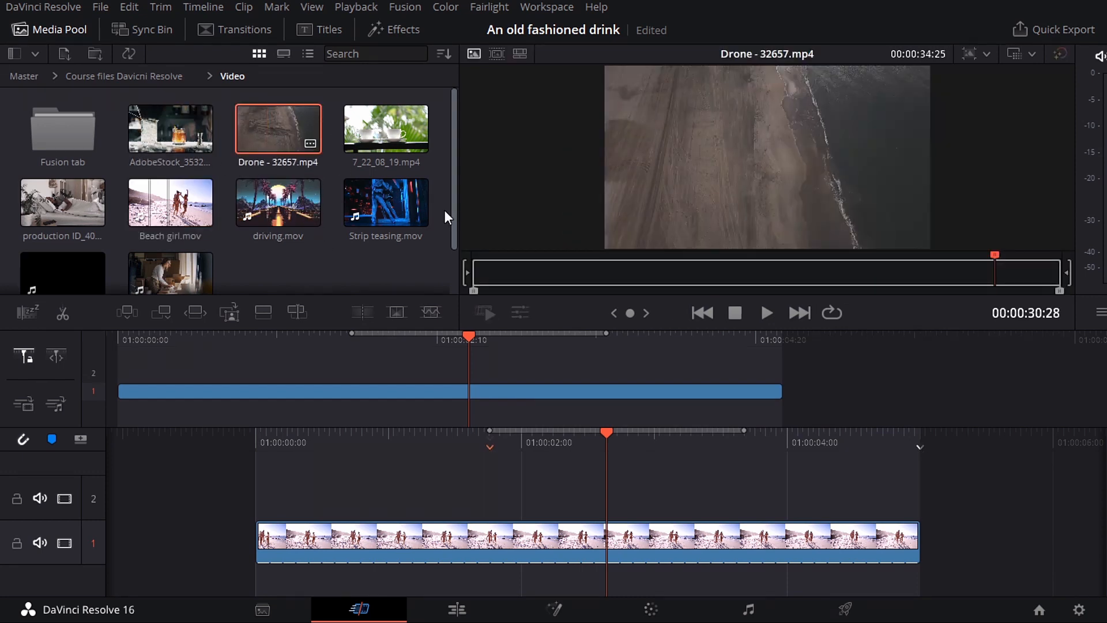
left_click_drag(570, 275, 597, 274)
left_click_drag(1067, 287, 827, 293)
left_click_drag(811, 252, 729, 264)
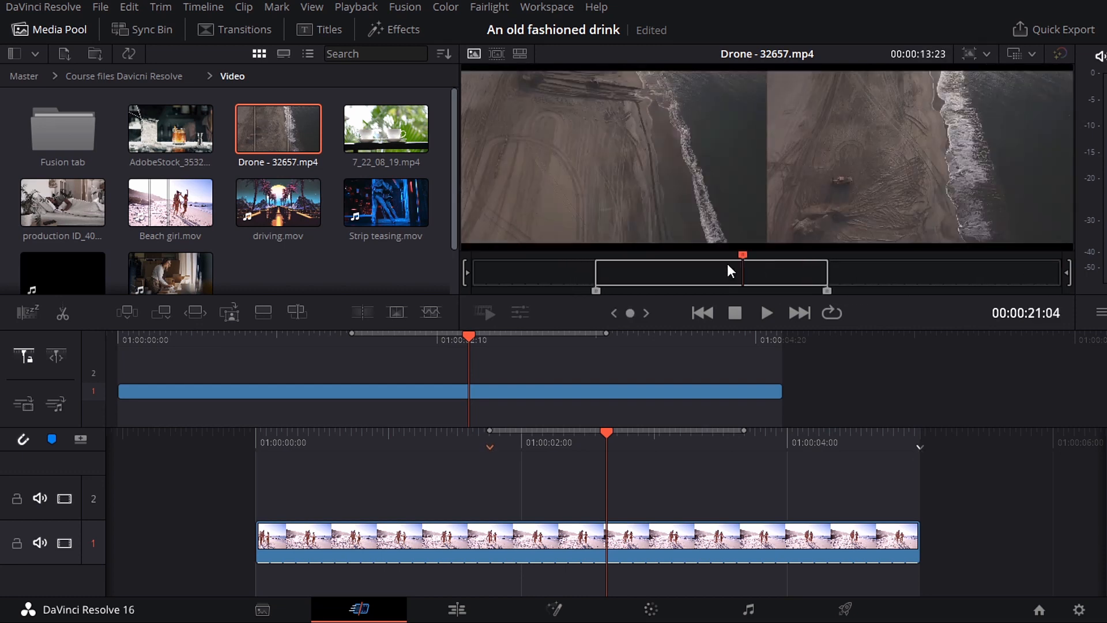
left_click_drag(828, 291, 758, 292)
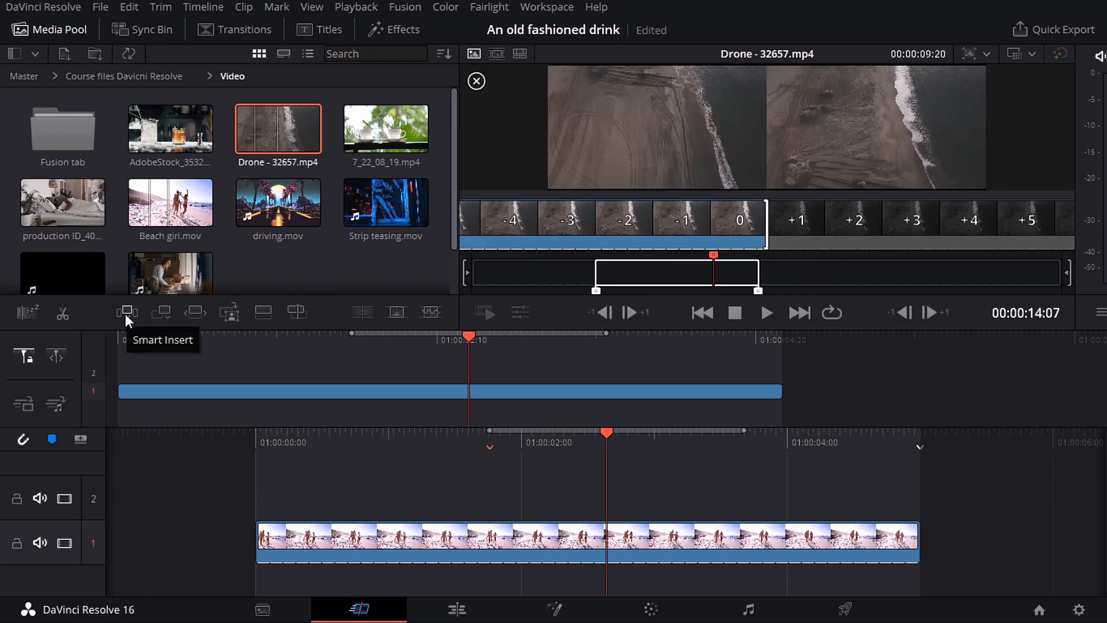
left_click(261, 319)
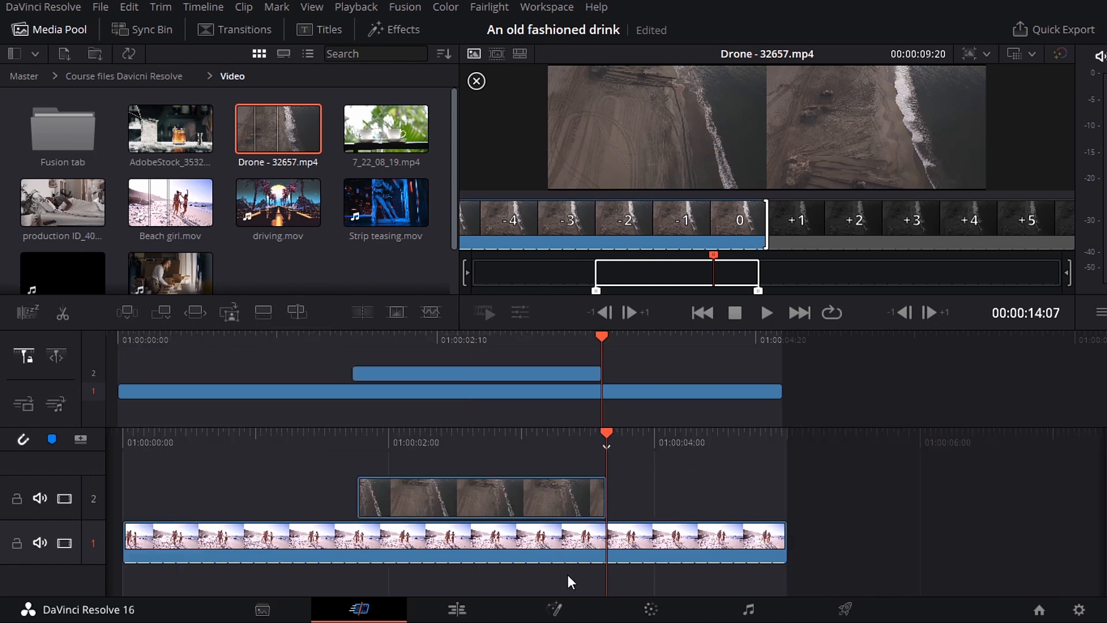